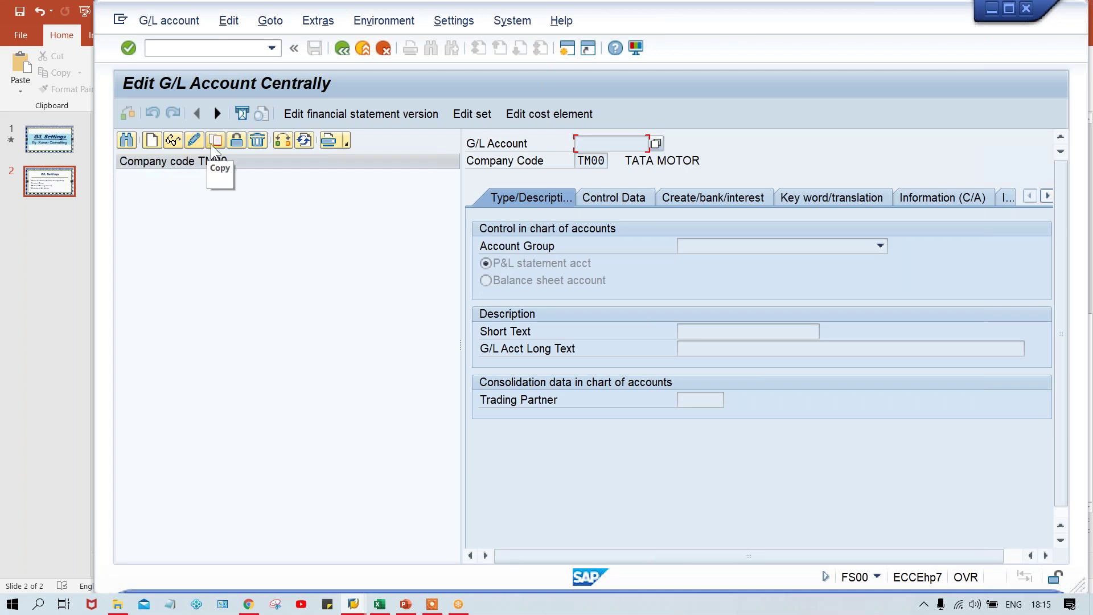
Start creating a new G/L account for company code TM00, and switch to the Class workbook in Excel
{"action": "left_click", "coordinate": [150, 141]}
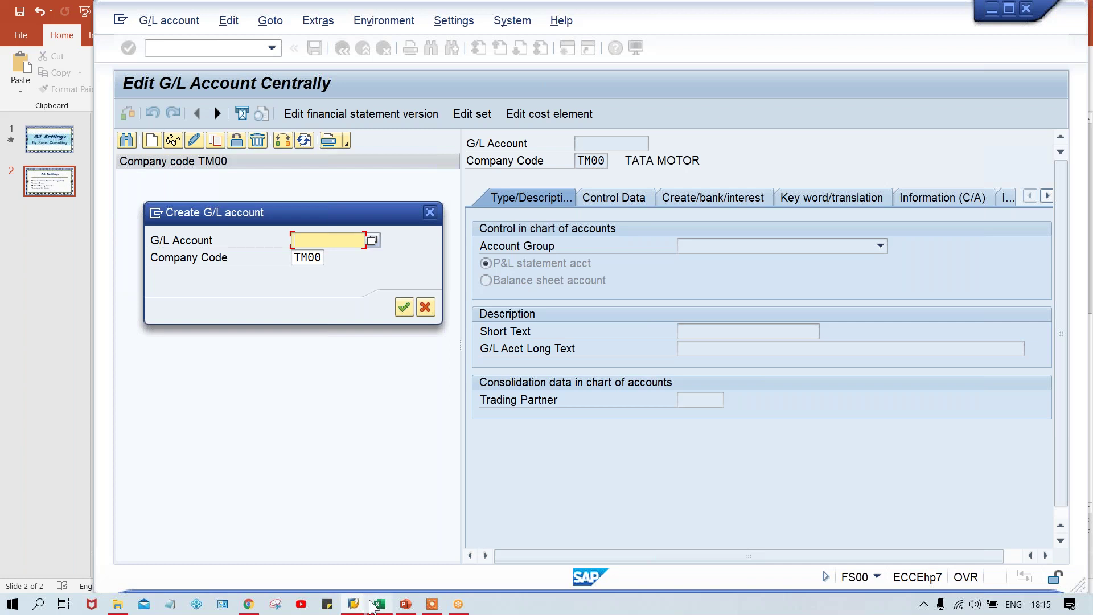
{"action": "mouse_move", "coordinate": [375, 603]}
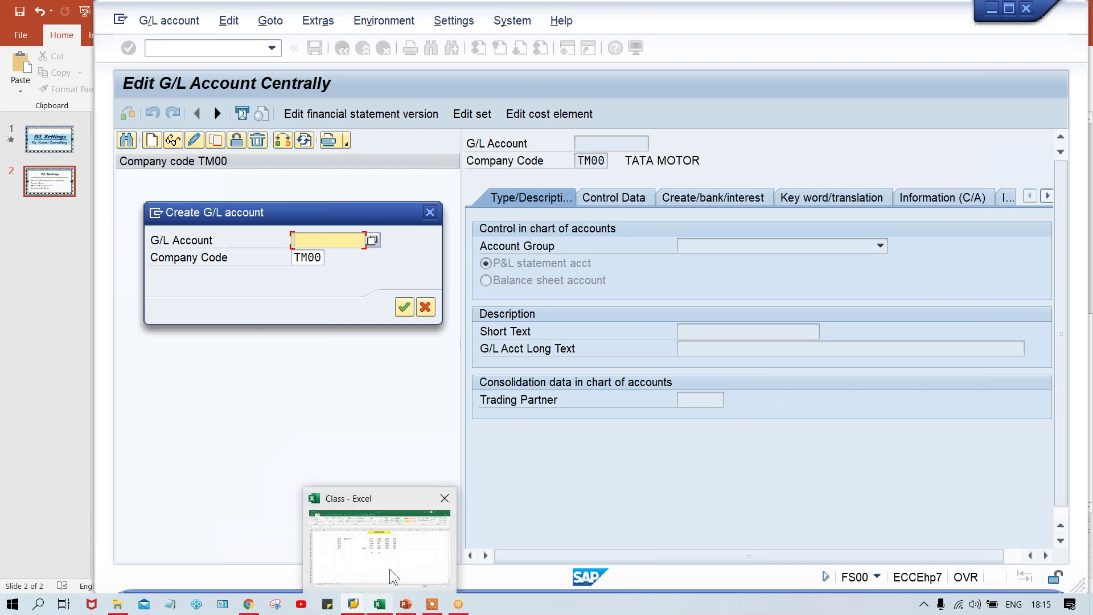
{"action": "left_click", "coordinate": [389, 569]}
Clear the account numbers from cells D4 to D8 on Sheet2
{"action": "left_click", "coordinate": [483, 327]}
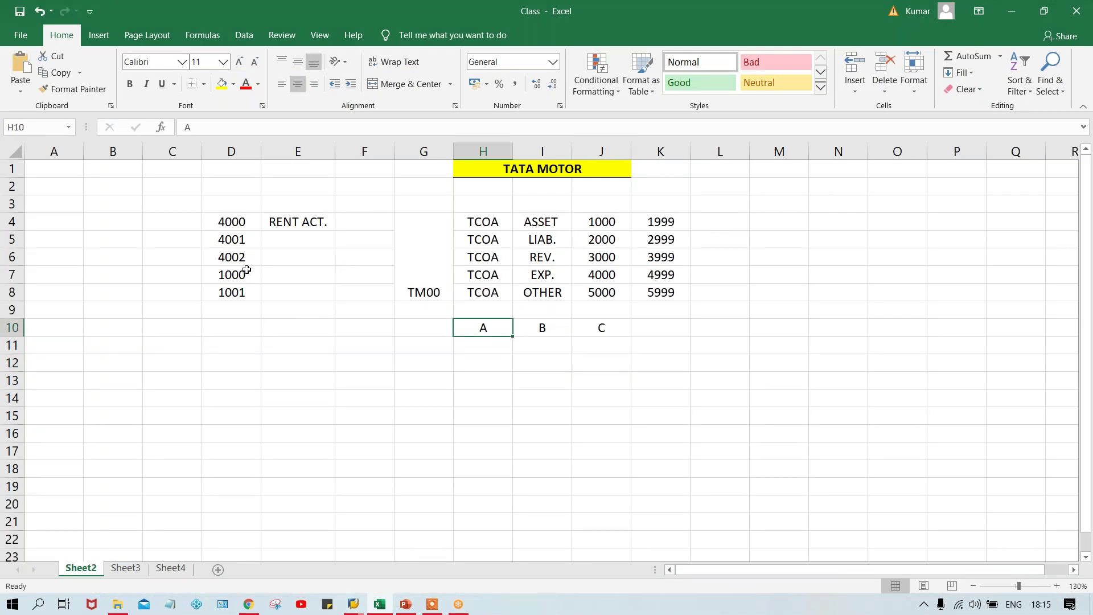
{"action": "left_click_drag", "start_coordinate": [237, 223], "coordinate": [238, 292]}
{"action": "key", "text": "Delete"}
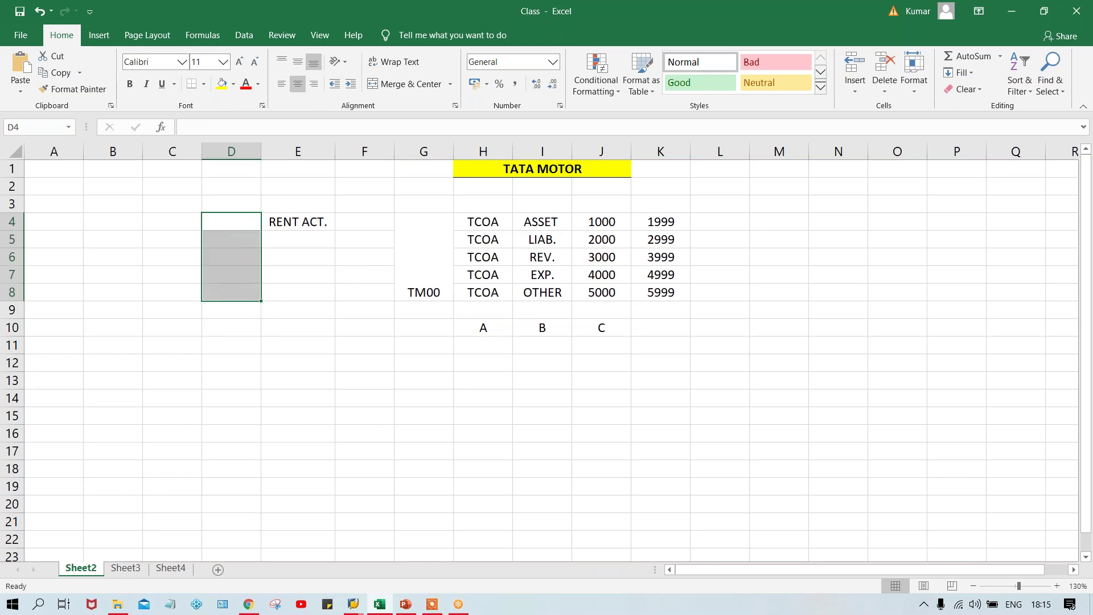
Enter BANK ACT. in cell E5, below the RENT ACT. entry
{"action": "left_click", "coordinate": [307, 239]}
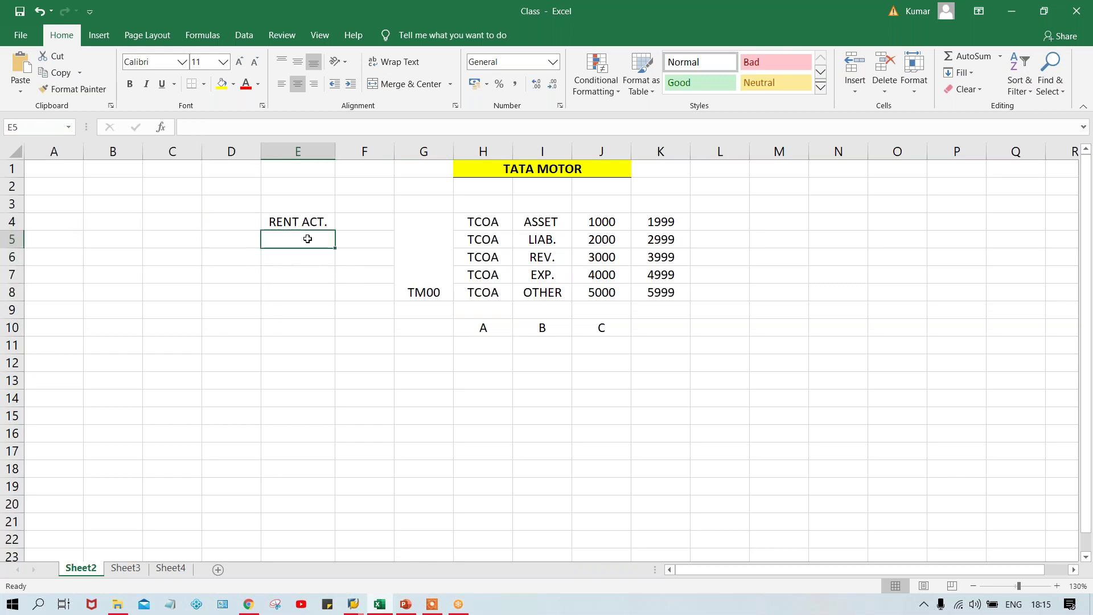
{"action": "type", "text": "A"}
{"action": "key", "text": "BackSpace"}
{"action": "type", "text": "BANK AC"}
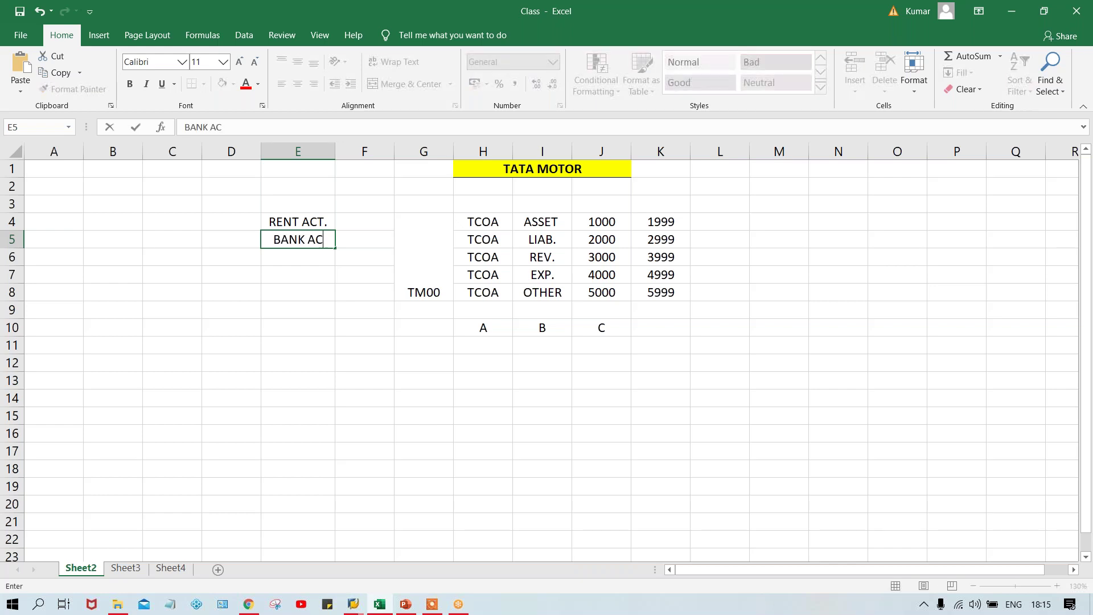
{"action": "type", "text": "T."}
Mark the rent account as DR. in cell F4 and the bank account as CR. in cell F5
{"action": "left_click", "coordinate": [363, 217]}
{"action": "type", "text": "D"}
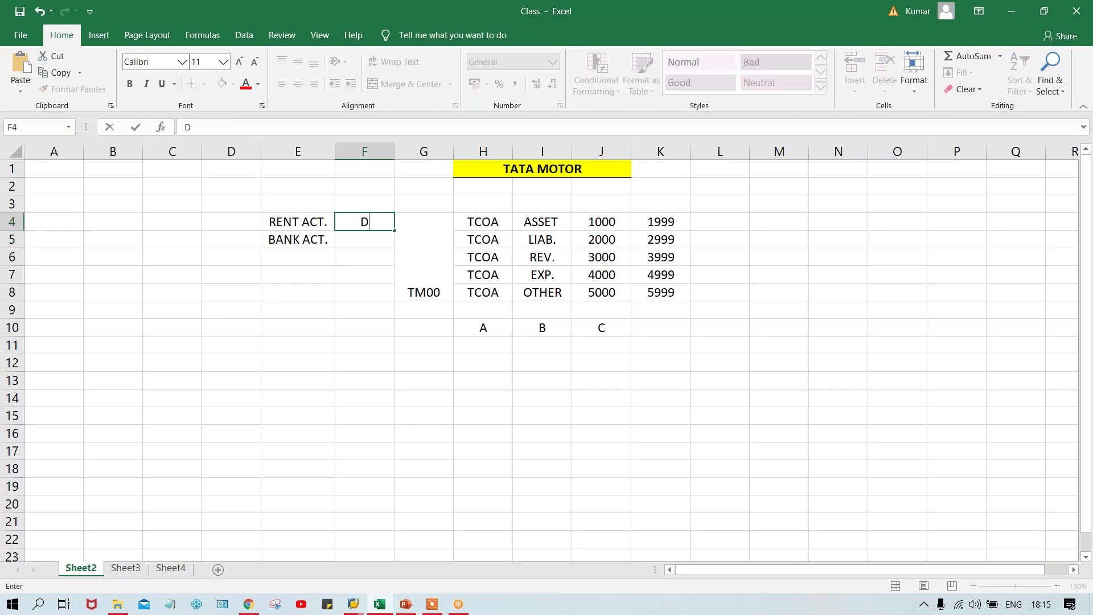
{"action": "type", "text": "R."}
{"action": "key", "text": "Return"}
{"action": "type", "text": "CR."}
{"action": "key", "text": "Return"}
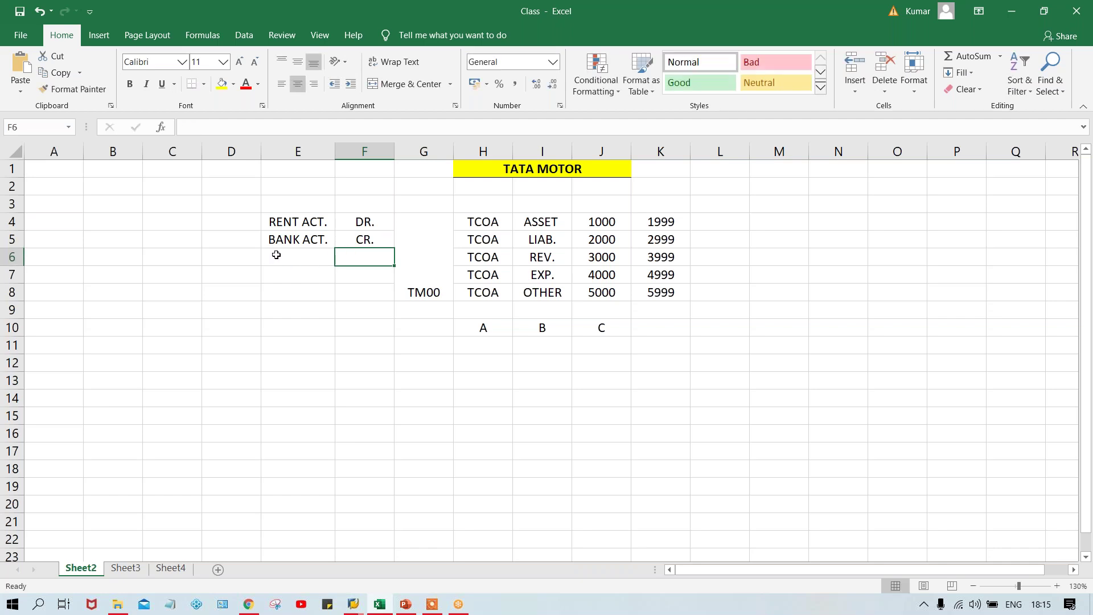
Enter GL in cells D4 and D5, beside the rent and bank accounts
{"action": "left_click", "coordinate": [290, 221]}
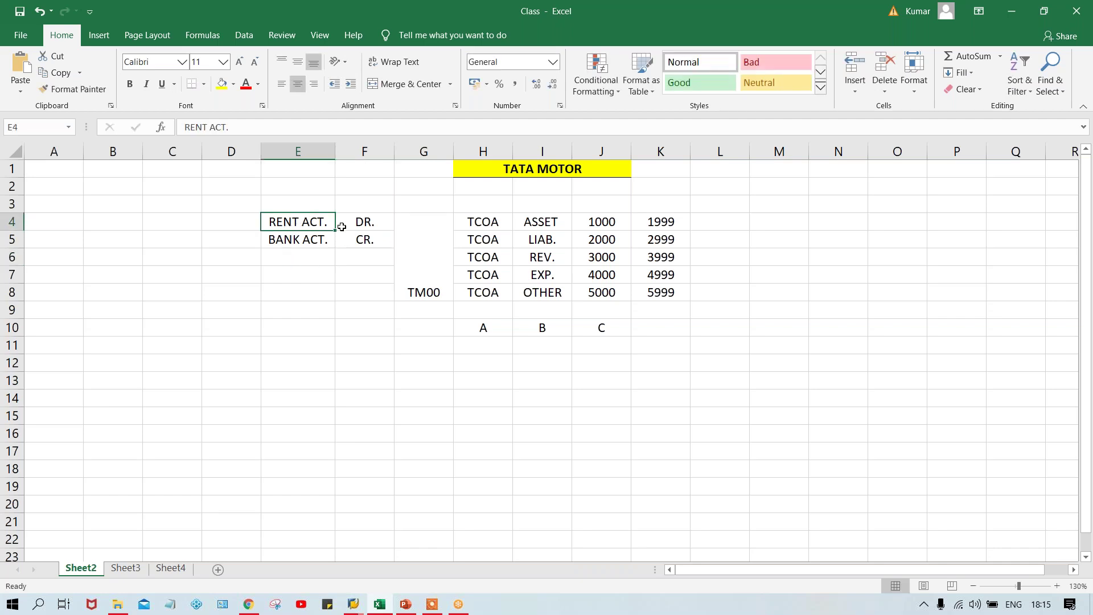
{"action": "left_click", "coordinate": [292, 239]}
{"action": "left_click", "coordinate": [227, 223]}
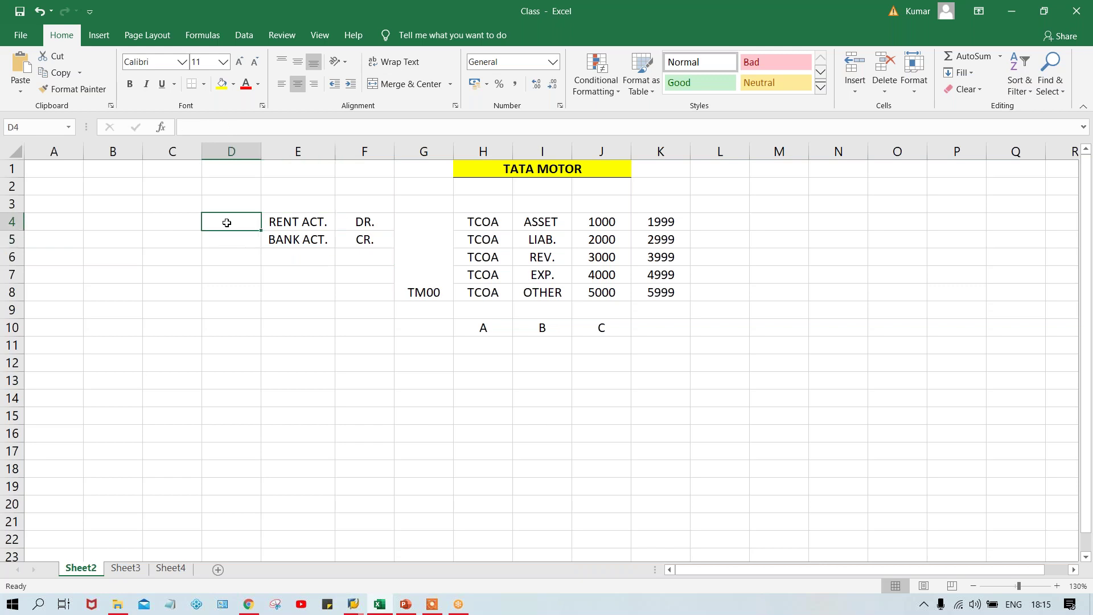
{"action": "type", "text": "G"}
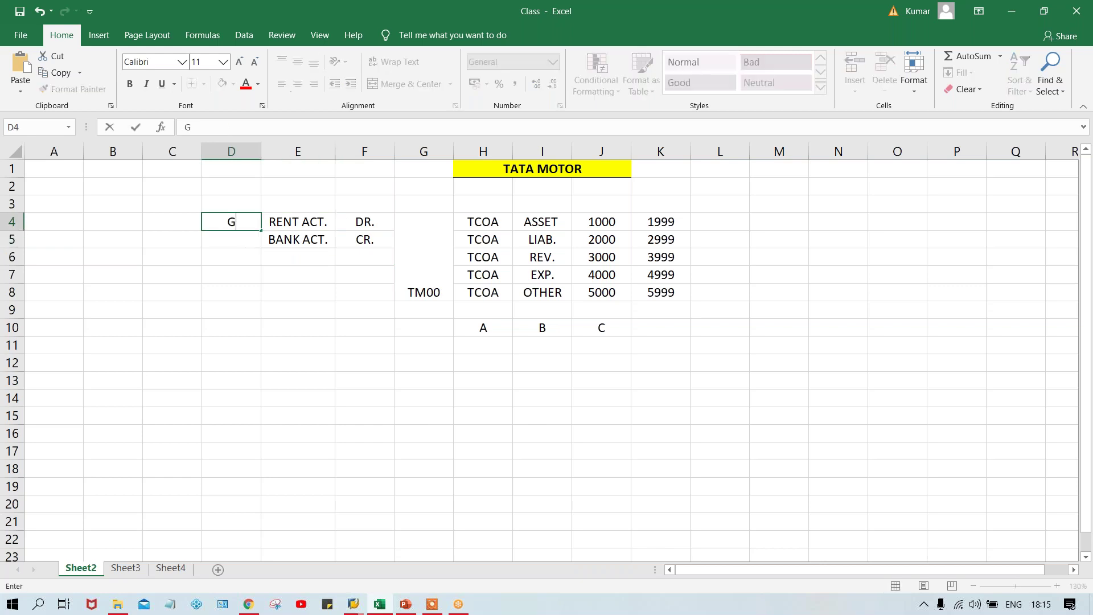
{"action": "type", "text": "L"}
{"action": "key", "text": "Return"}
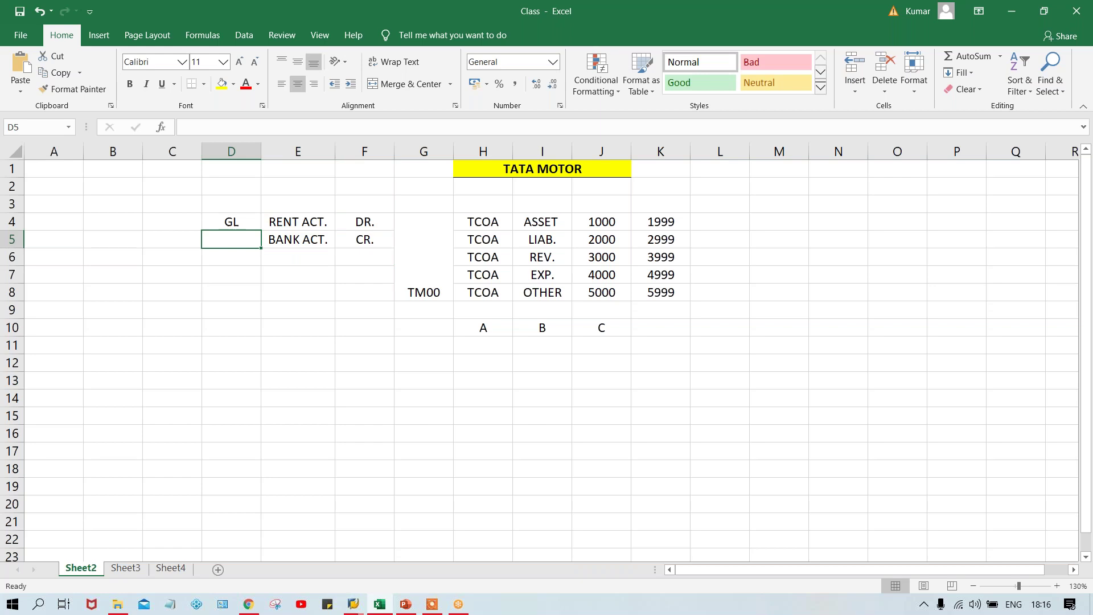
{"action": "type", "text": "GL"}
{"action": "key", "text": "Return"}
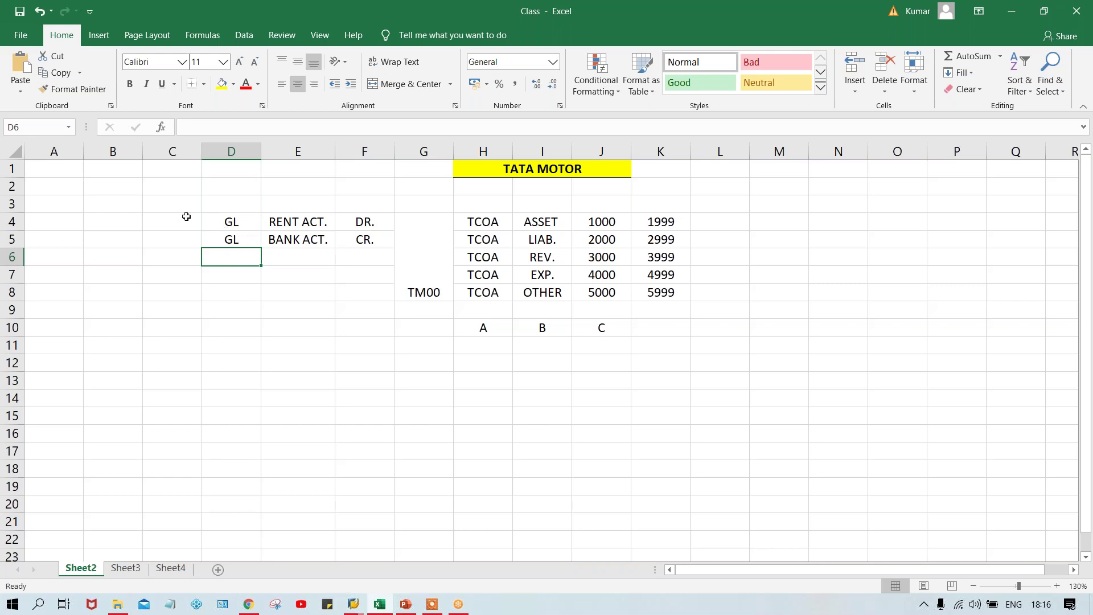
Review the two GL entries, and switch to SAP's Create G/L account dialog at the G/L Account field
{"action": "left_click", "coordinate": [230, 225]}
{"action": "left_click", "coordinate": [232, 243]}
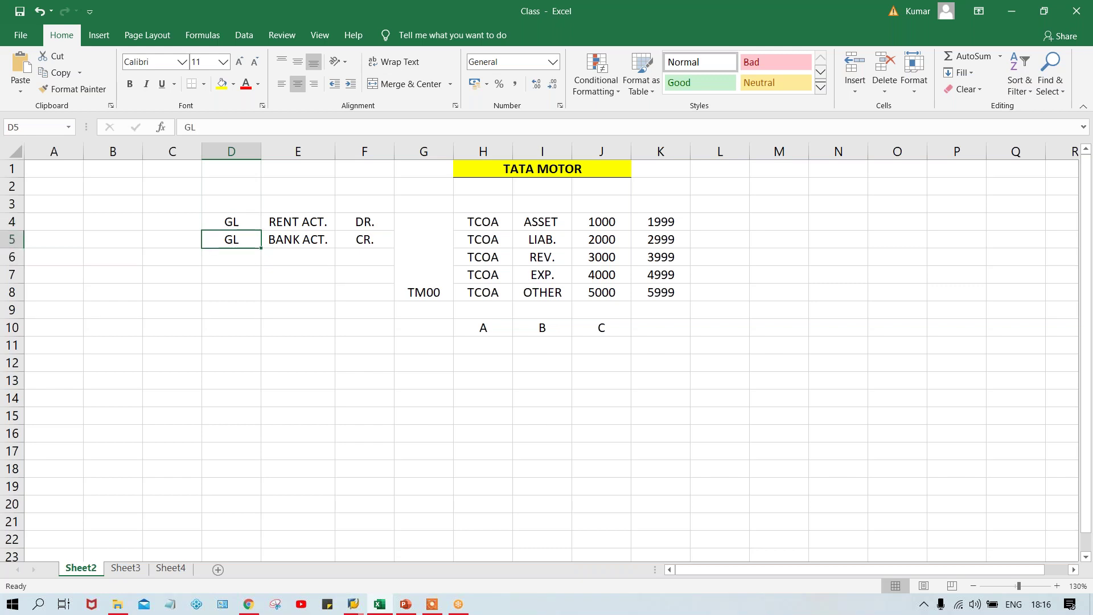
{"action": "left_click", "coordinate": [246, 224]}
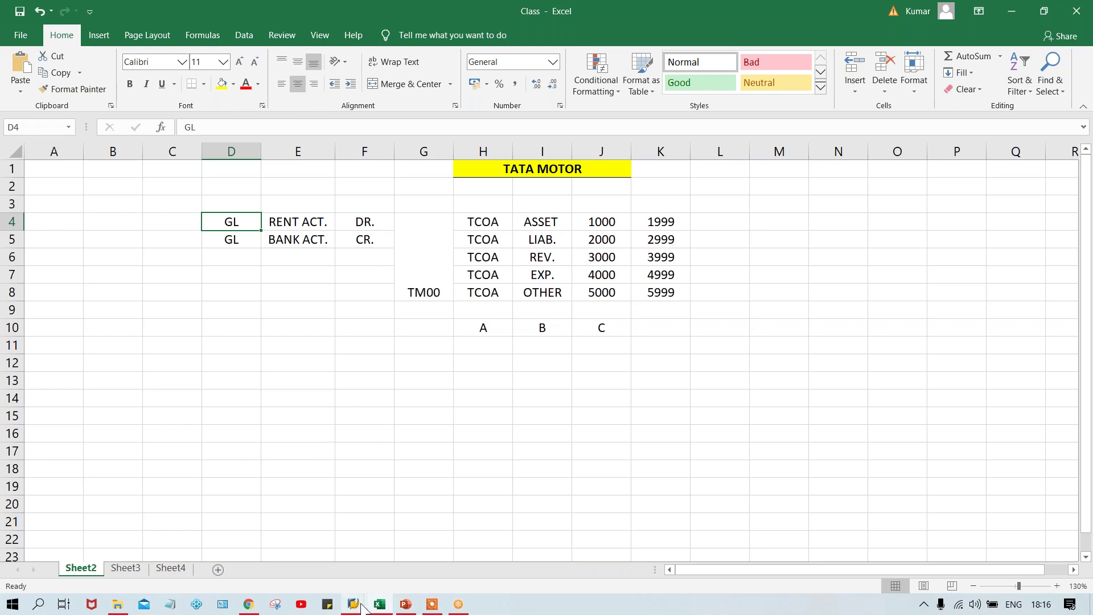
{"action": "mouse_move", "coordinate": [356, 605]}
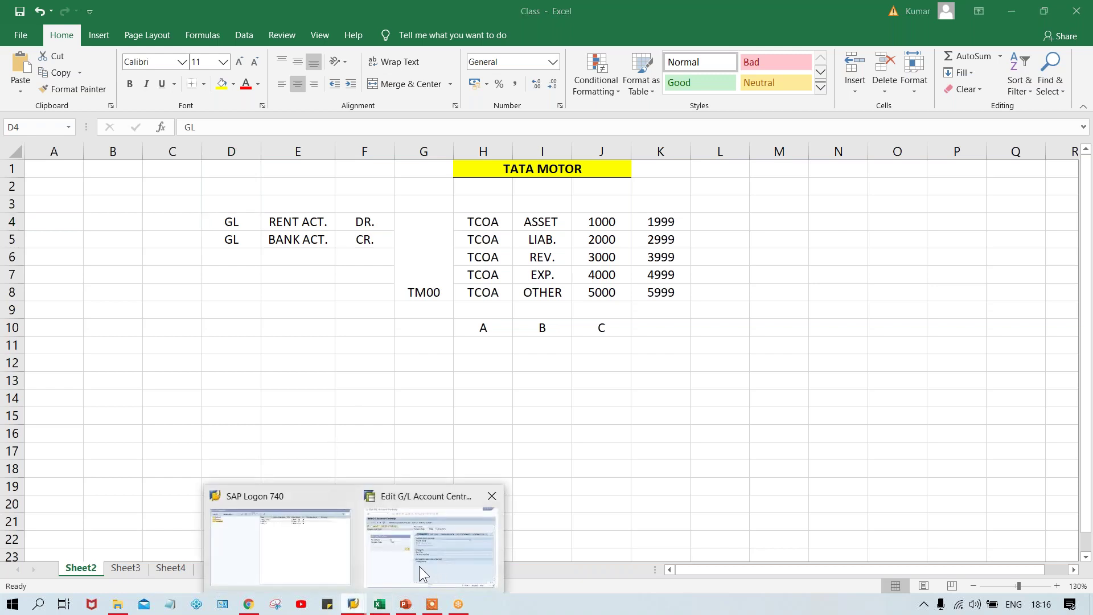
{"action": "left_click", "coordinate": [419, 566]}
{"action": "left_click", "coordinate": [318, 239]}
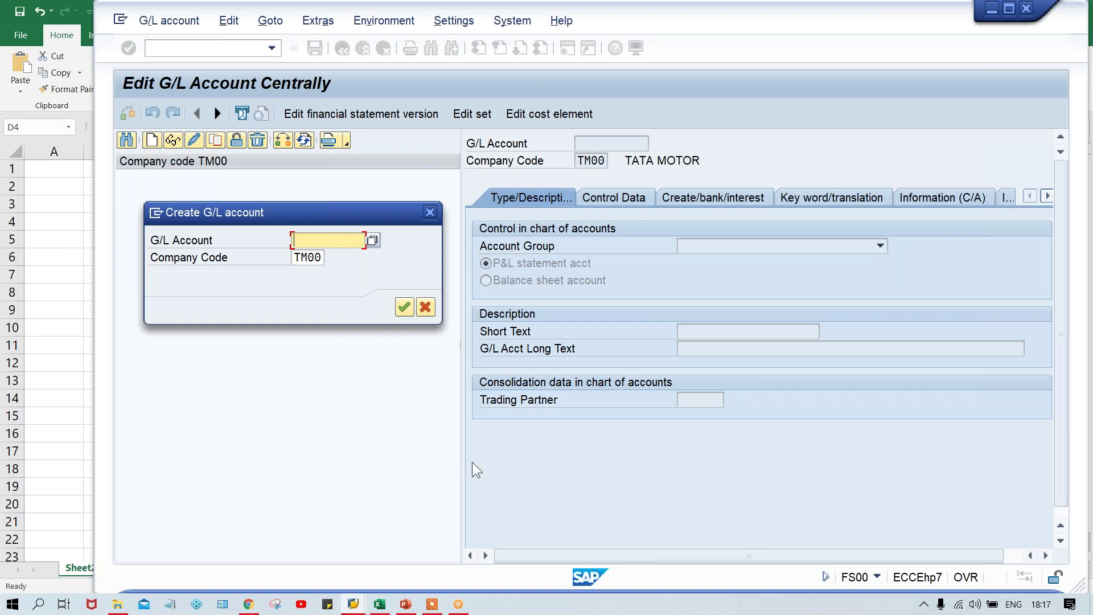
Switch to Excel and review the TCOA account groups from ASSET to OTHER, including the number range for expense accounts
{"action": "left_click", "coordinate": [379, 605]}
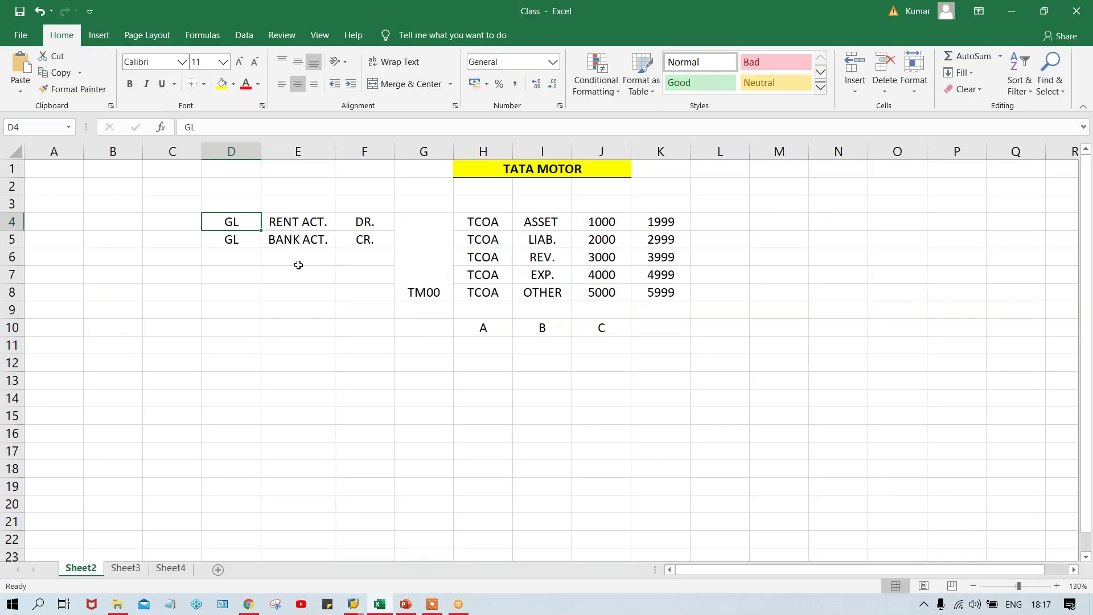
{"action": "left_click", "coordinate": [534, 229]}
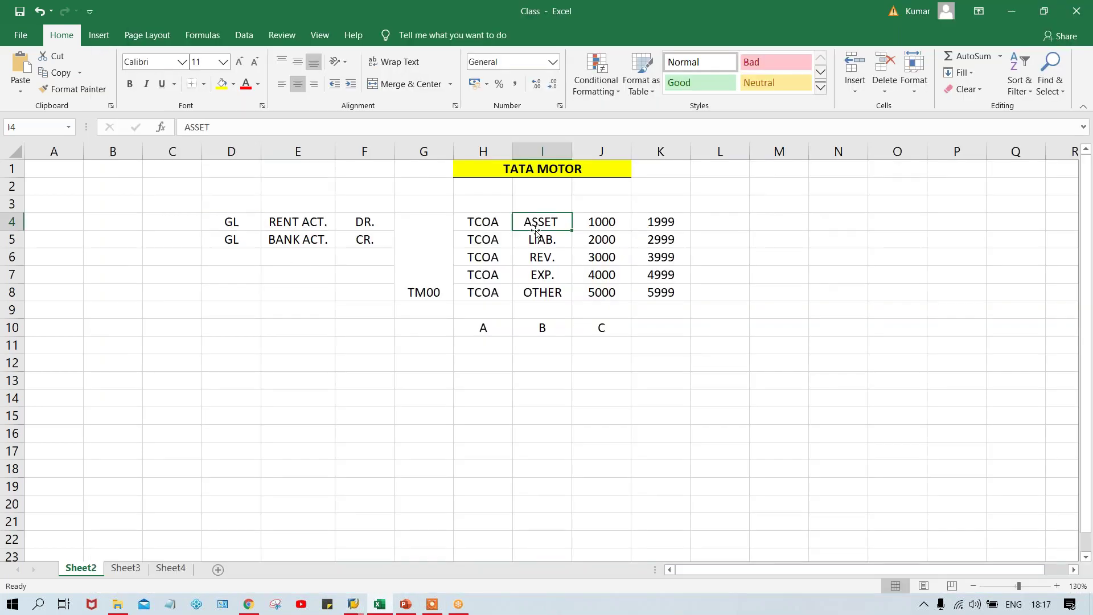
{"action": "left_click", "coordinate": [540, 239]}
{"action": "left_click", "coordinate": [545, 256]}
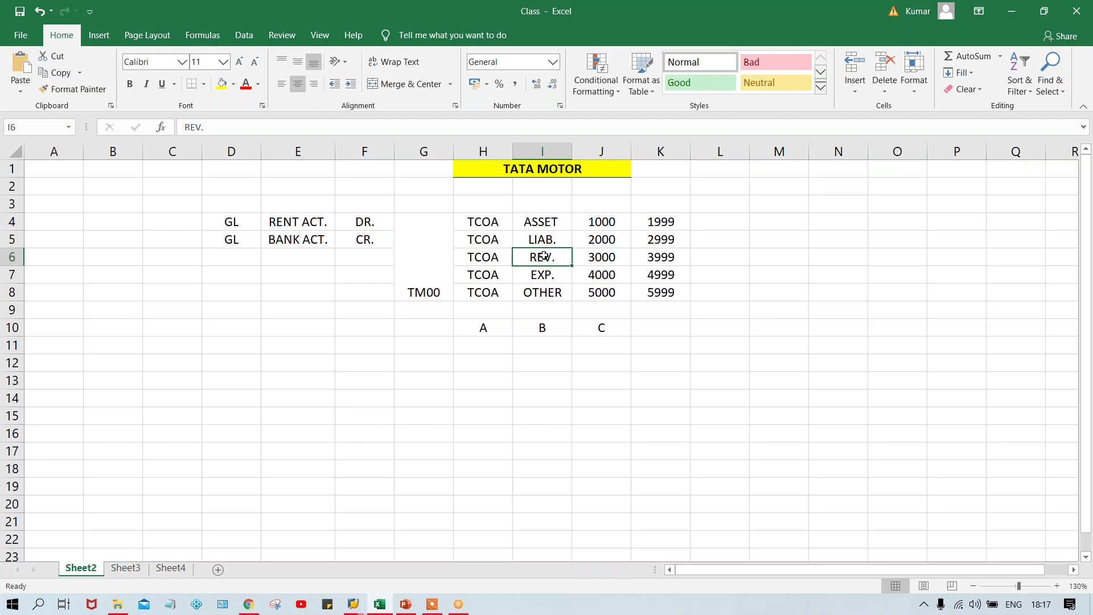
{"action": "left_click", "coordinate": [550, 279]}
{"action": "left_click", "coordinate": [556, 299]}
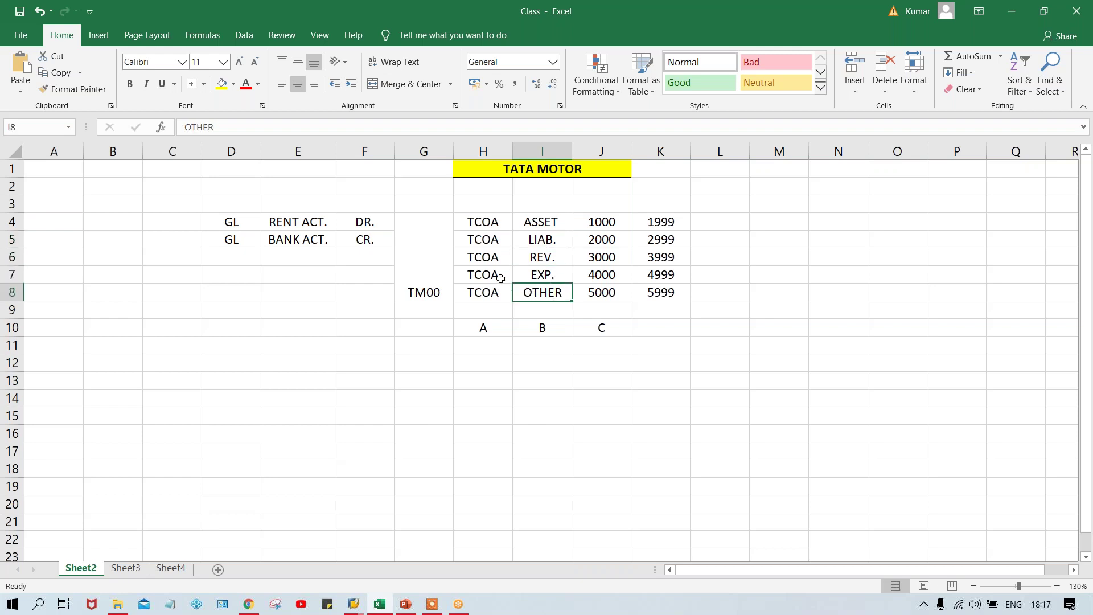
{"action": "left_click", "coordinate": [525, 277]}
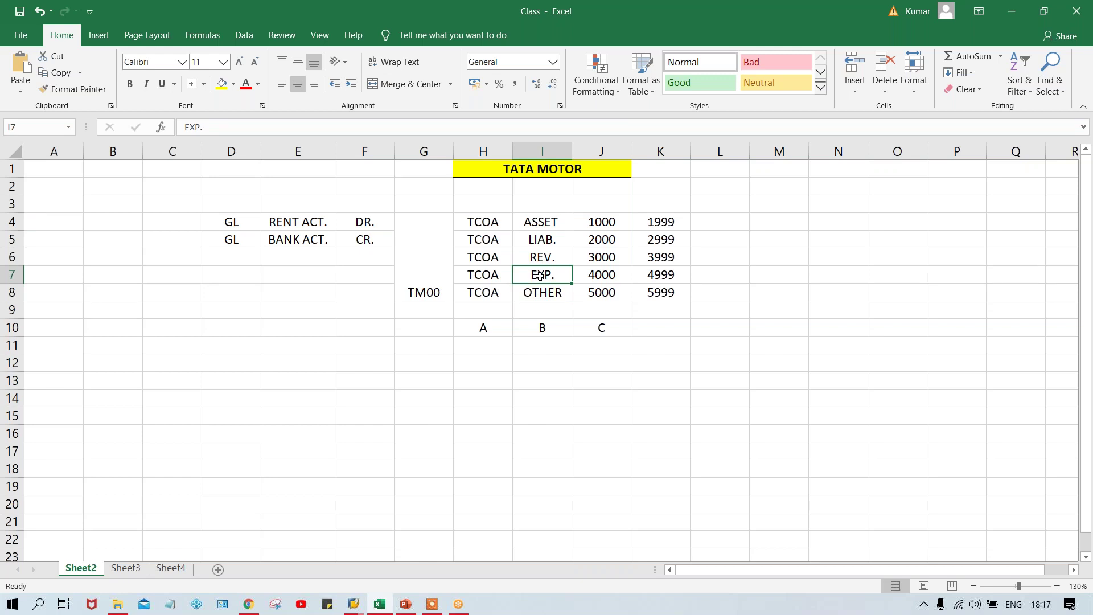
{"action": "left_click", "coordinate": [608, 276]}
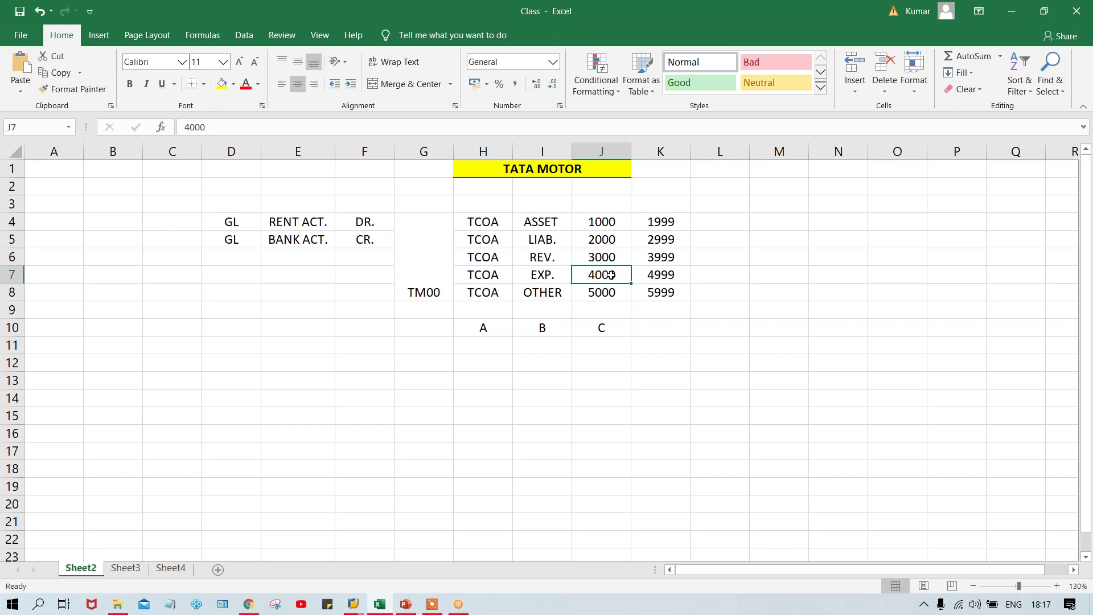
{"action": "left_click", "coordinate": [666, 274]}
{"action": "left_click", "coordinate": [607, 278]}
{"action": "left_click", "coordinate": [655, 286]}
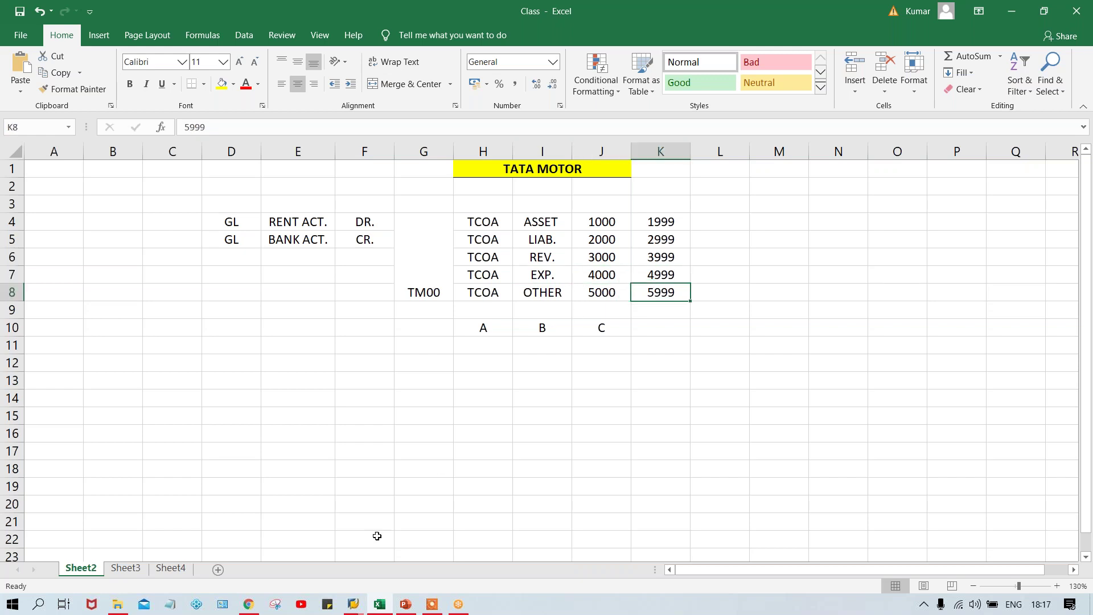
Switch to SAP, create a new session from the Create G/L account dialog, and move its window over the original one
{"action": "mouse_move", "coordinate": [353, 605]}
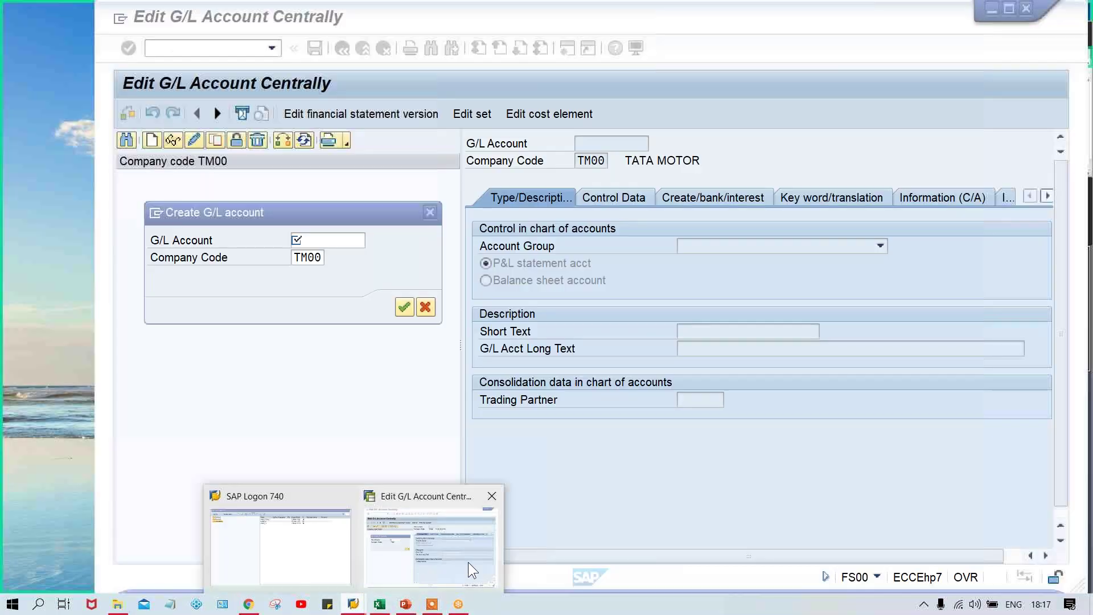
{"action": "left_click", "coordinate": [468, 562]}
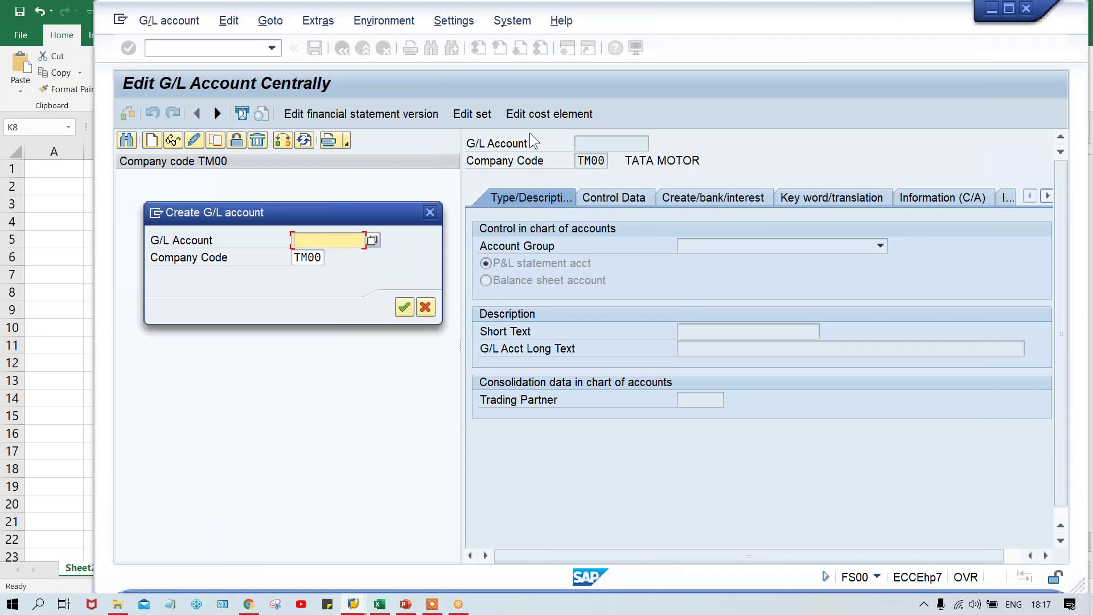
{"action": "left_click", "coordinate": [155, 213]}
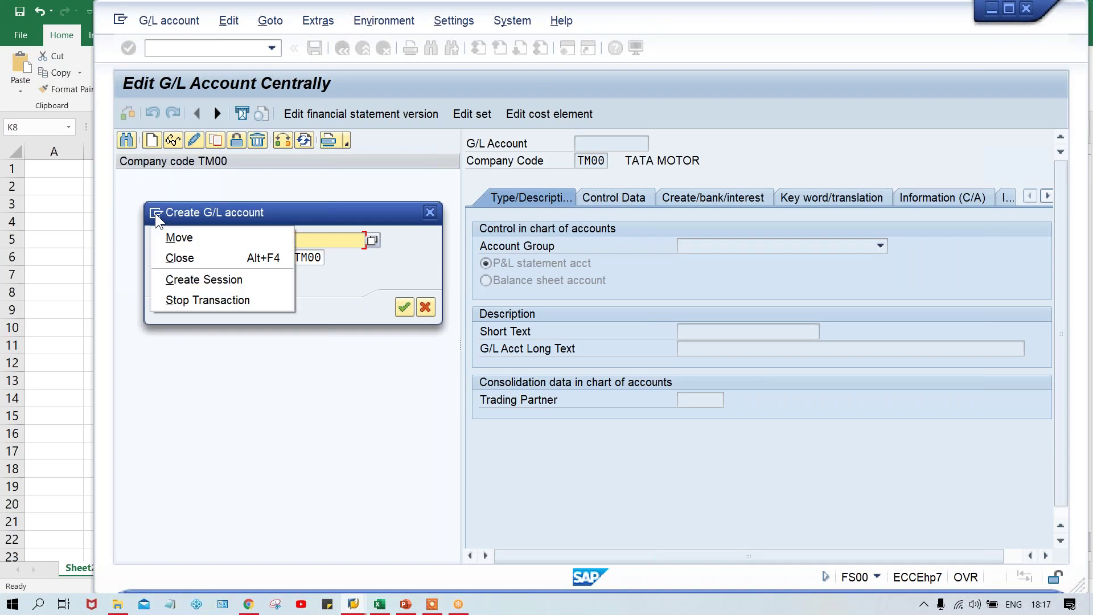
{"action": "left_click", "coordinate": [183, 279]}
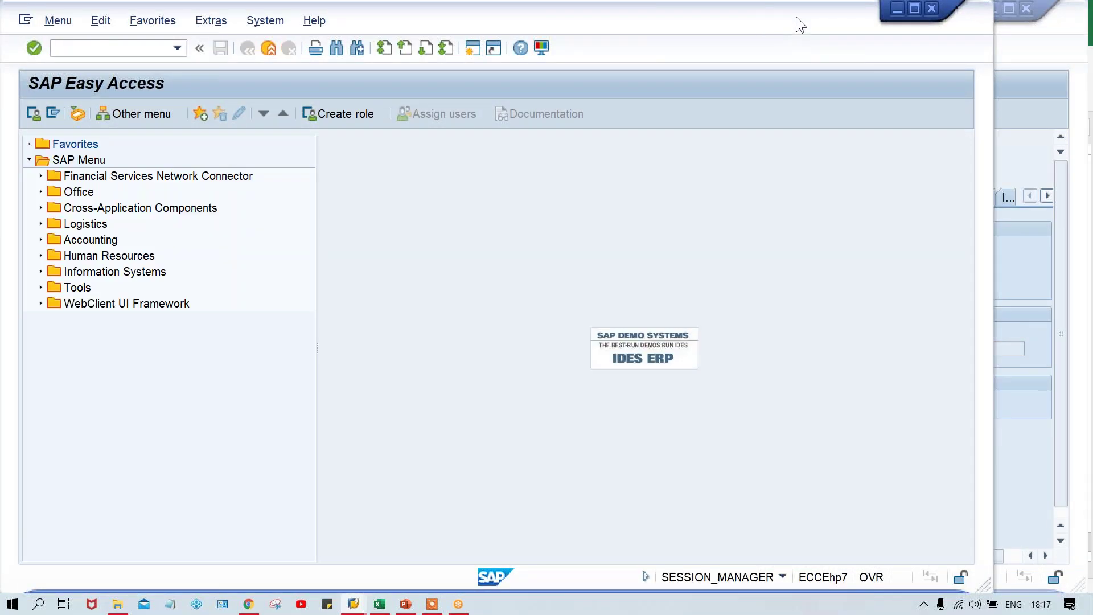
{"action": "left_click_drag", "start_coordinate": [795, 16], "coordinate": [865, 20]}
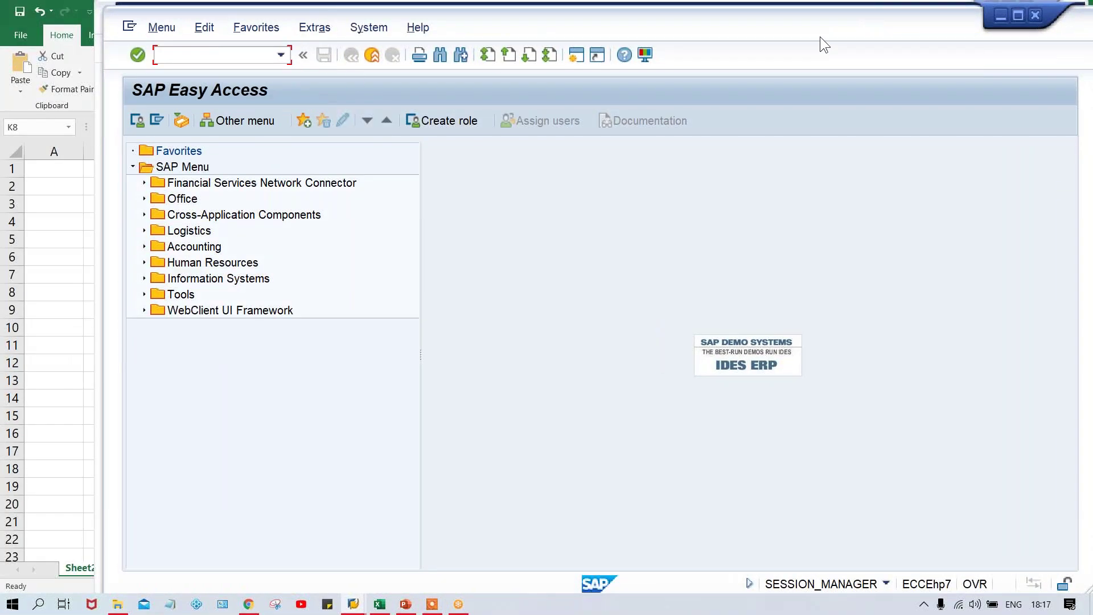
Open transaction OBD4 for the G/L account groups in the new session
{"action": "left_click", "coordinate": [188, 51]}
{"action": "type", "text": "OBD4"}
{"action": "key", "text": "Return"}
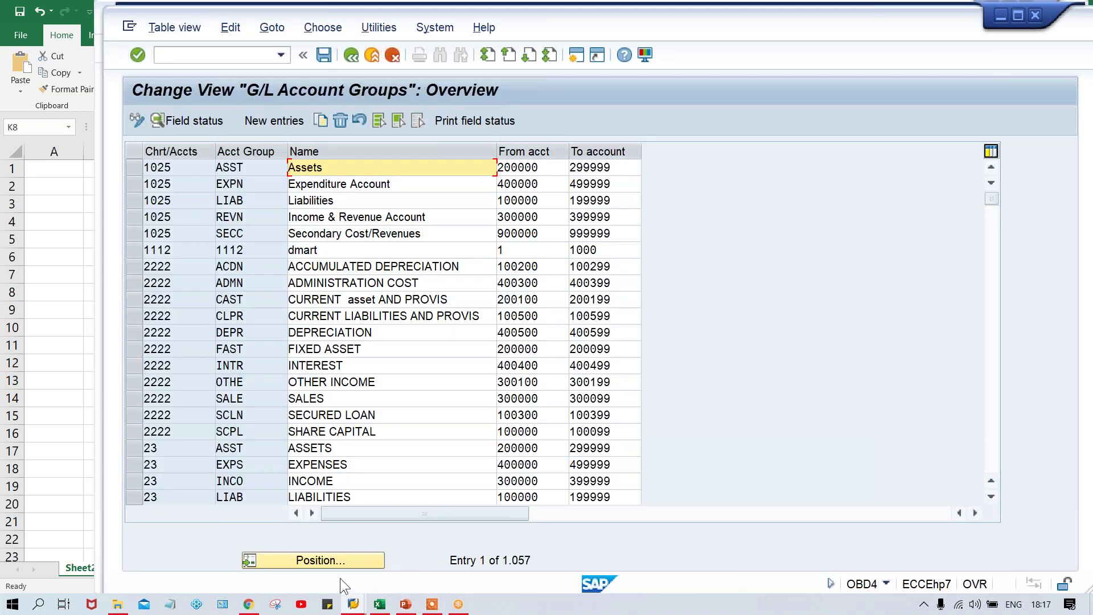
Position the account groups list at chart of accounts TCOA and select its EXPENSE ACCOUNTS entry
{"action": "left_click", "coordinate": [330, 561]}
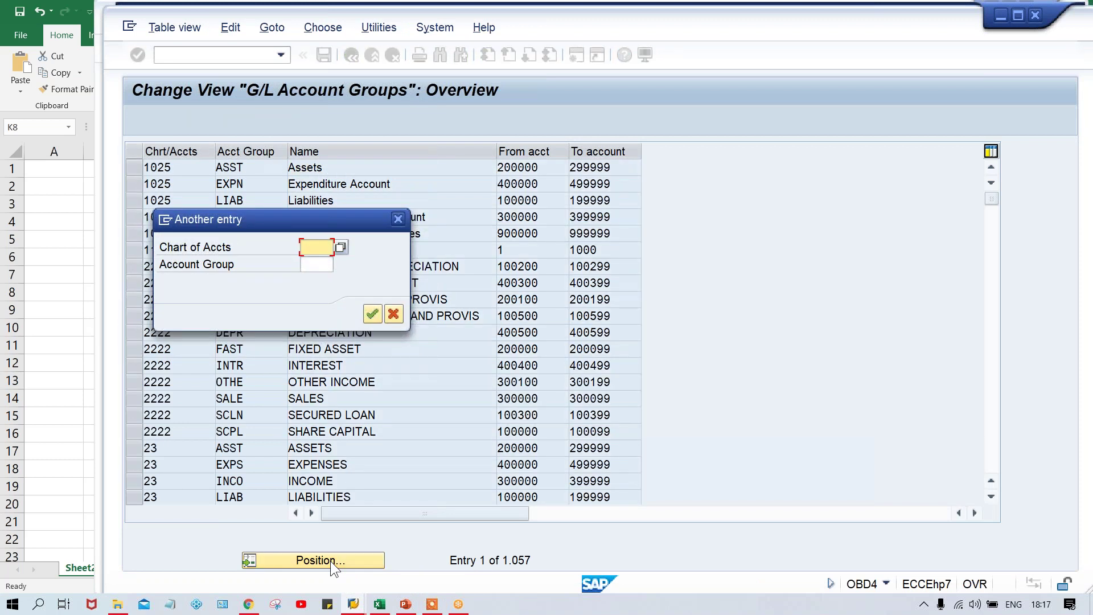
{"action": "type", "text": "TM"}
{"action": "key", "text": "BackSpace"}
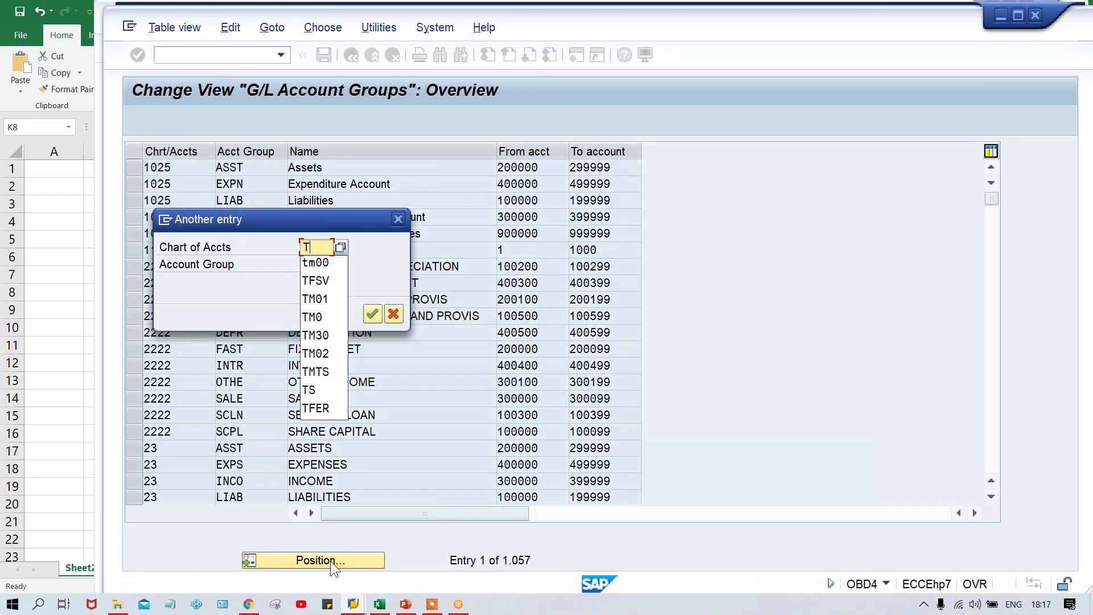
{"action": "type", "text": "COA"}
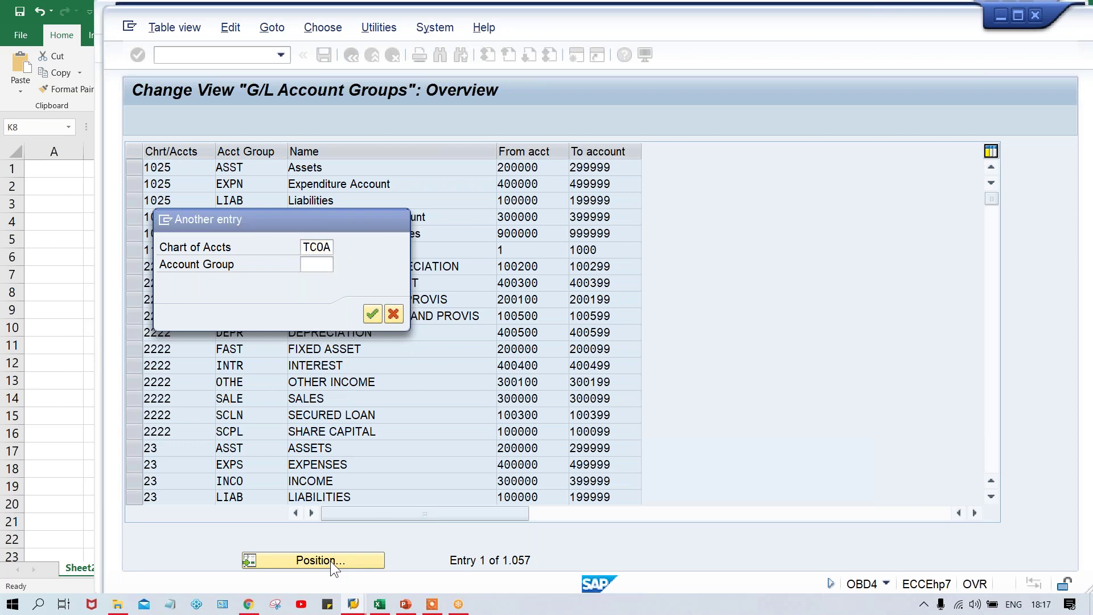
{"action": "key", "text": "Return"}
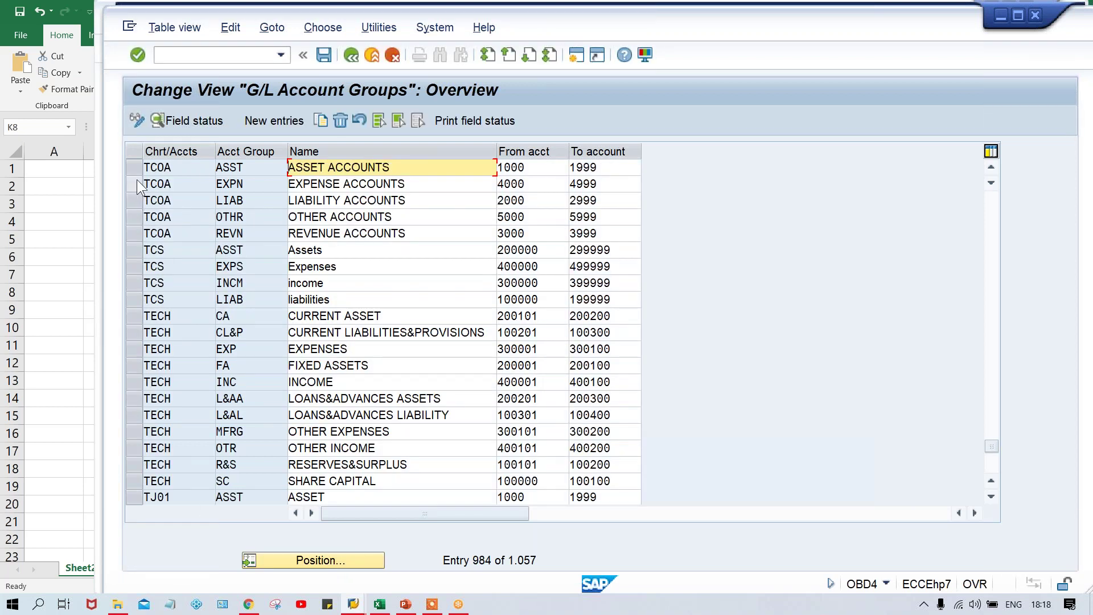
{"action": "left_click", "coordinate": [131, 187]}
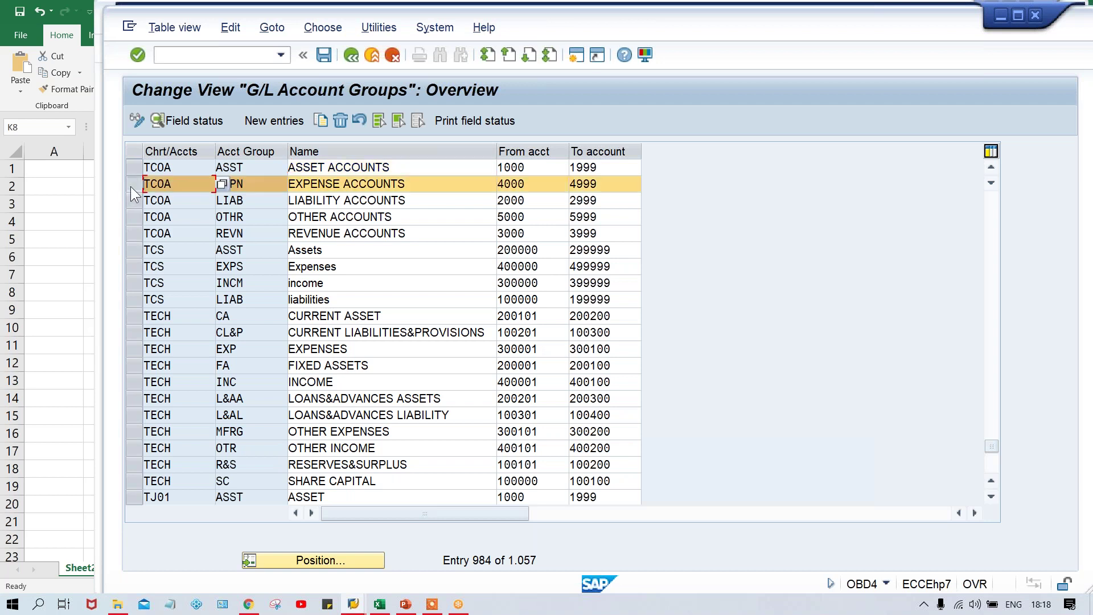
Return to the Create G/L account dialog, start account 4000 for company code TM00, and assign it to the EXPENSE ACCOUNTS group
{"action": "left_click", "coordinate": [616, 181]}
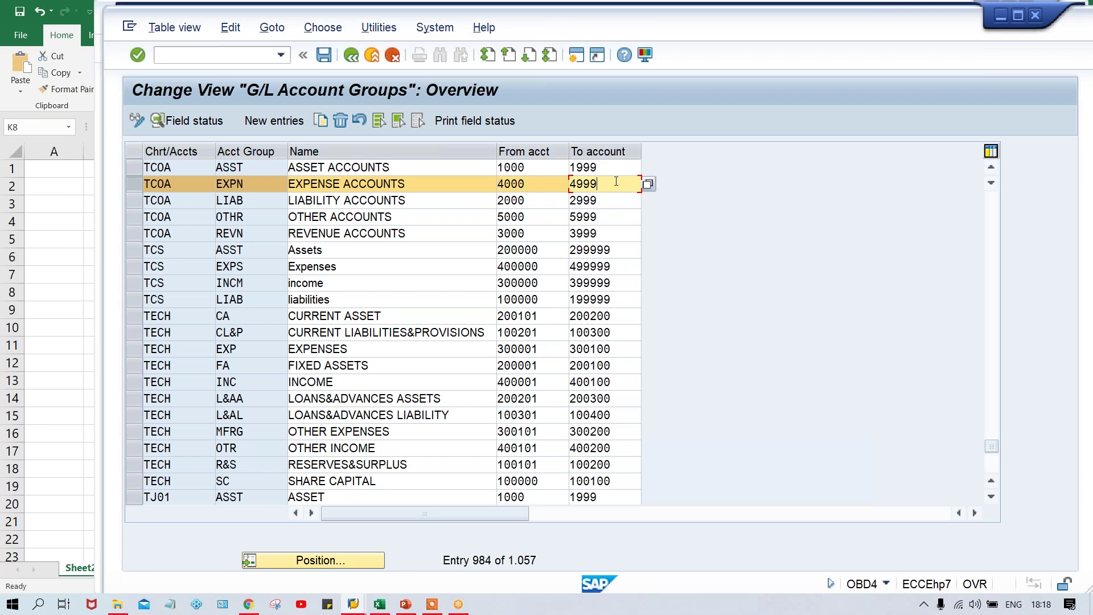
{"action": "left_click", "coordinate": [353, 604]}
{"action": "left_click", "coordinate": [351, 555]}
{"action": "left_click", "coordinate": [308, 239]}
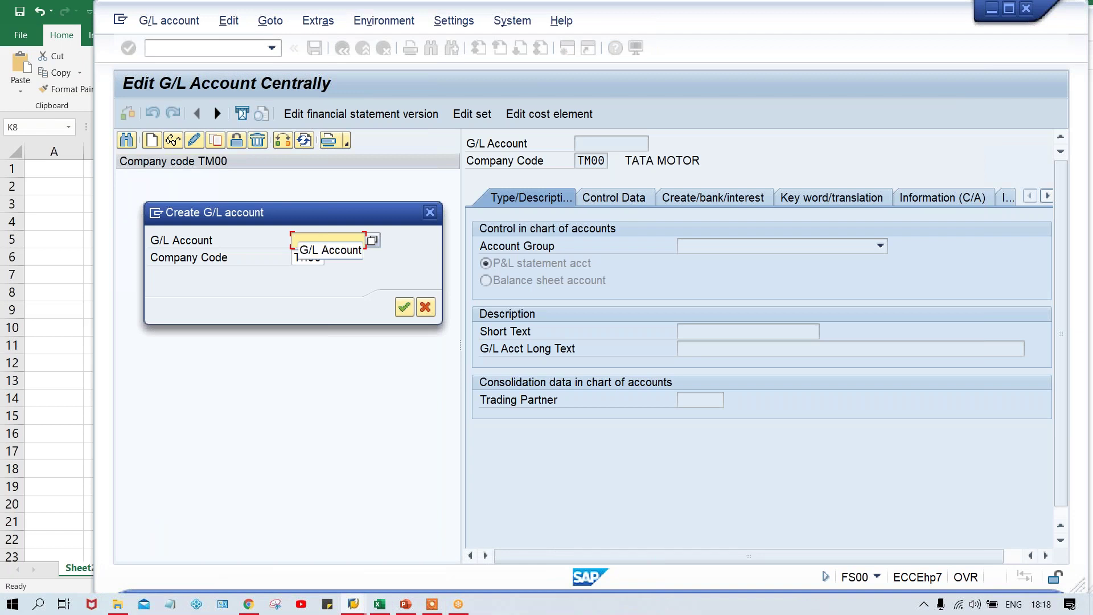
{"action": "type", "text": "4000"}
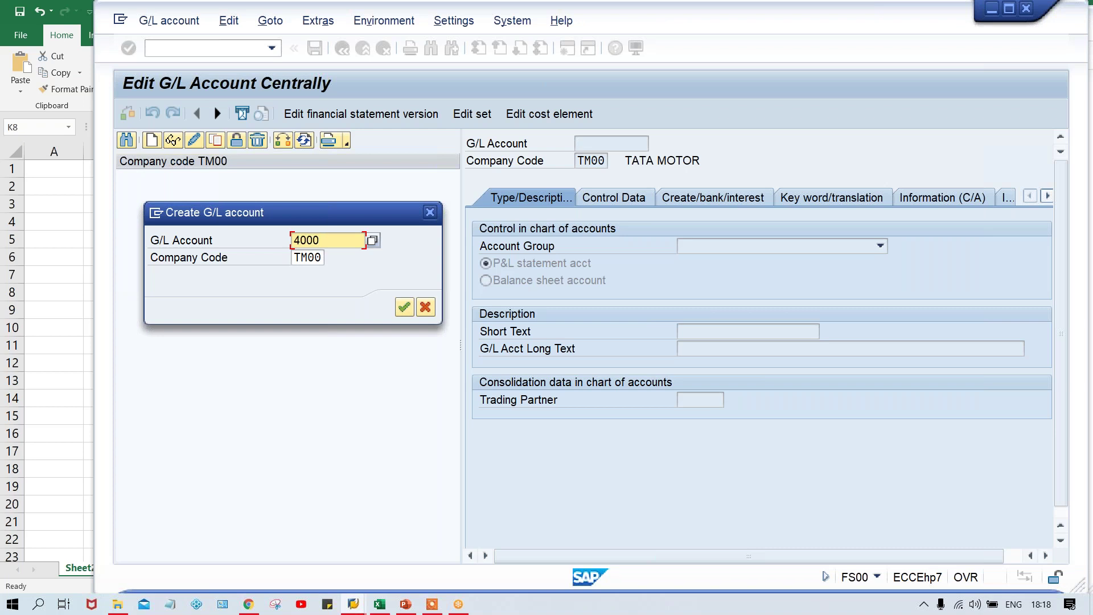
{"action": "key", "text": "Return"}
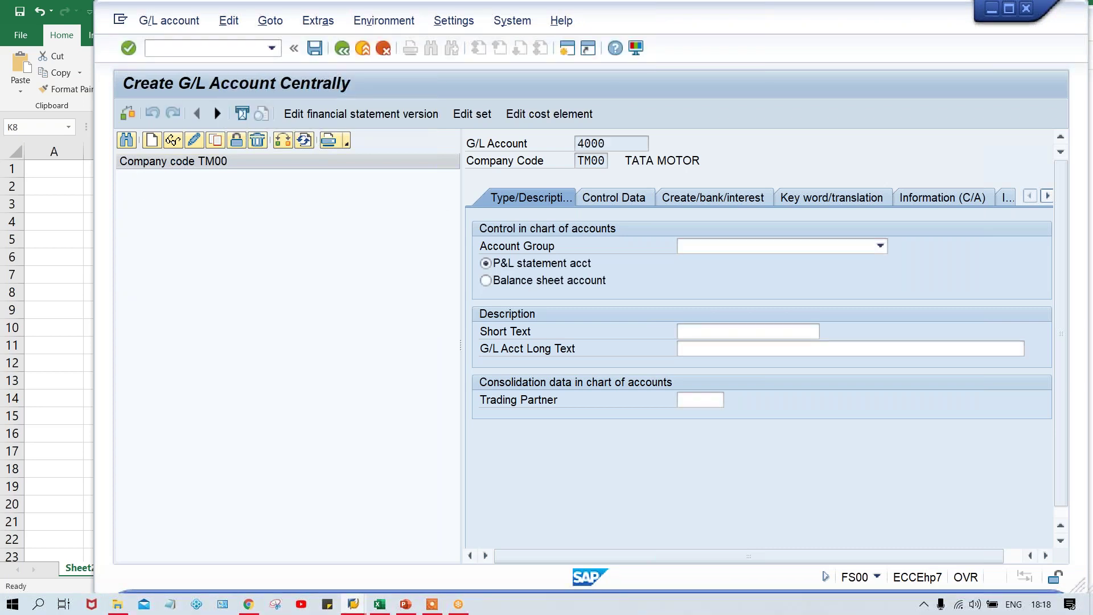
{"action": "left_click", "coordinate": [711, 248]}
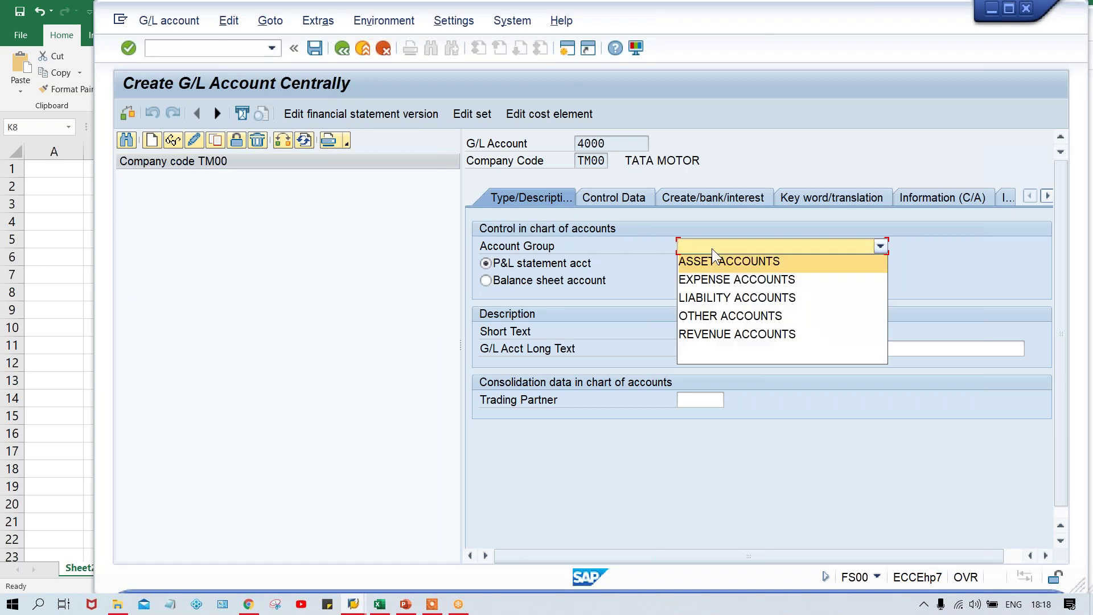
{"action": "left_click", "coordinate": [719, 280]}
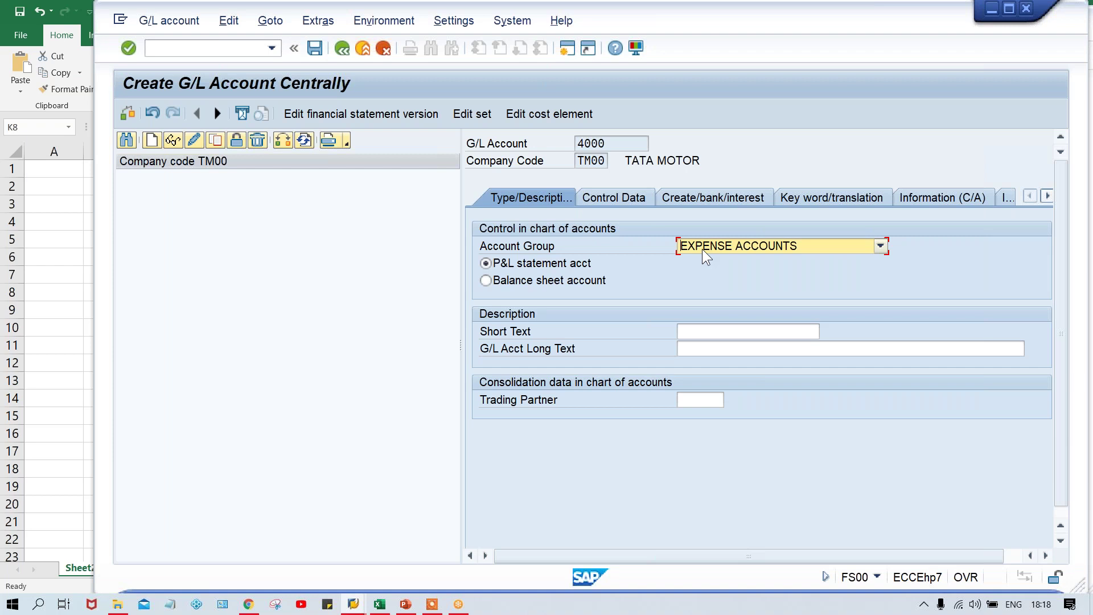
Try to assign account 4000 to LIABILITY ACCOUNTS and check the LIAB number range in the other session's account groups list
{"action": "left_click", "coordinate": [703, 244]}
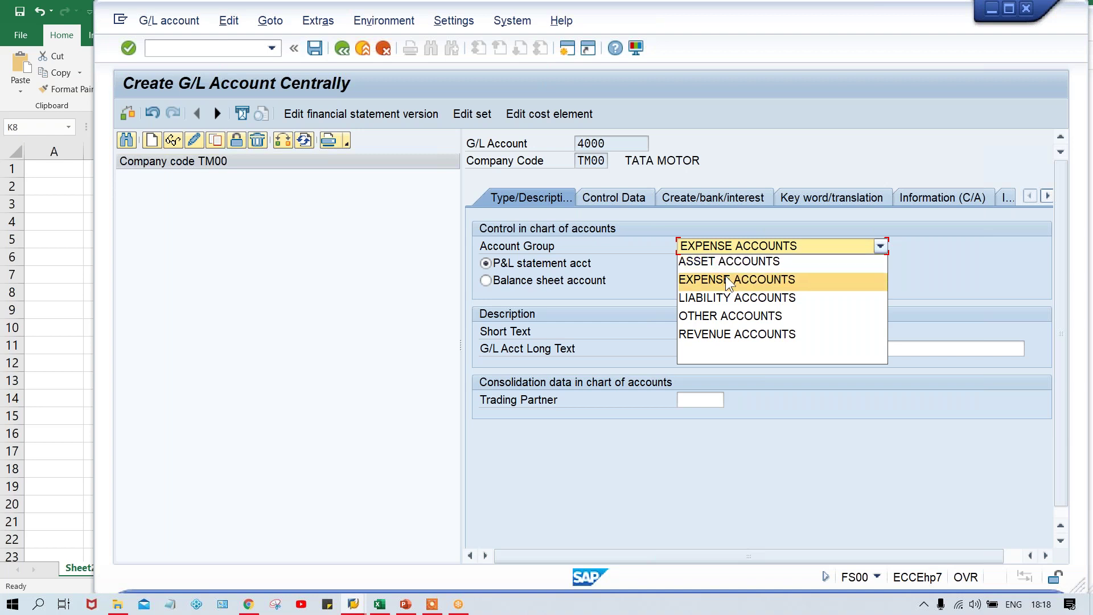
{"action": "left_click", "coordinate": [703, 299]}
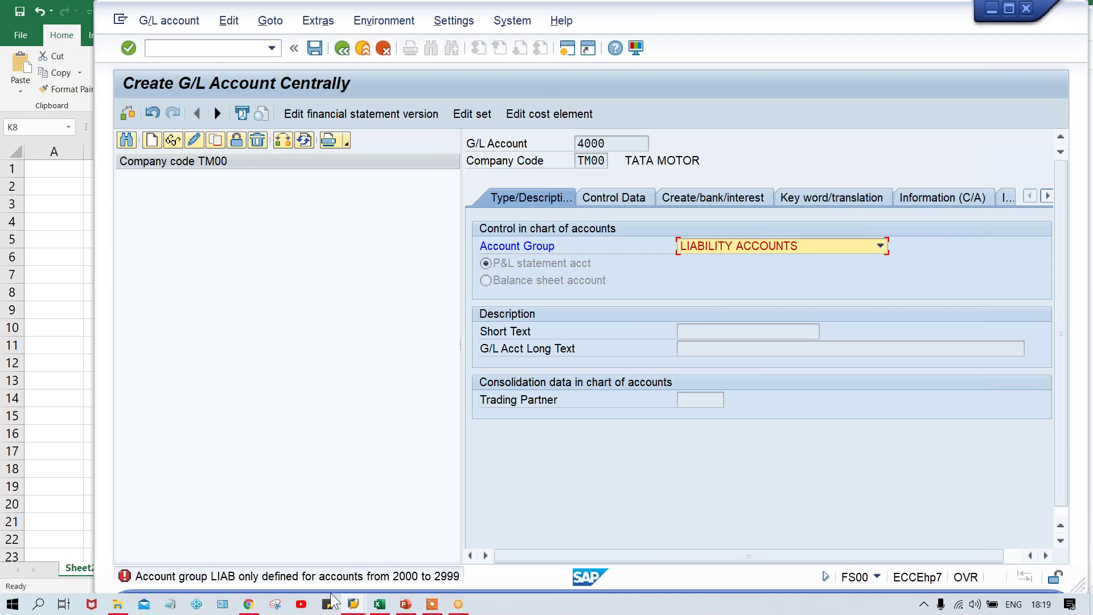
{"action": "left_click", "coordinate": [351, 602]}
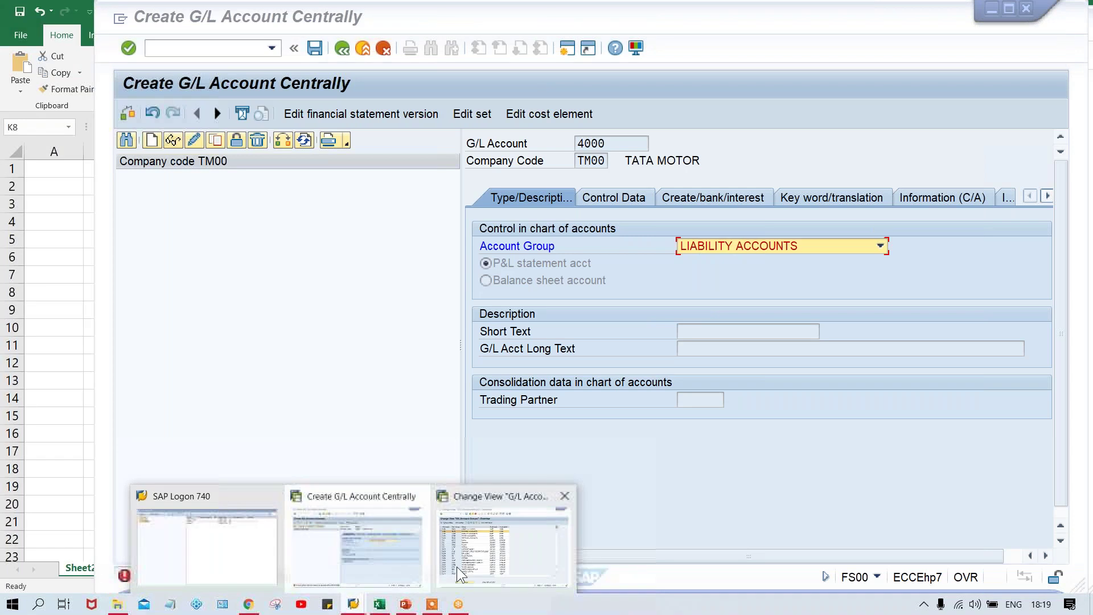
{"action": "left_click", "coordinate": [456, 565]}
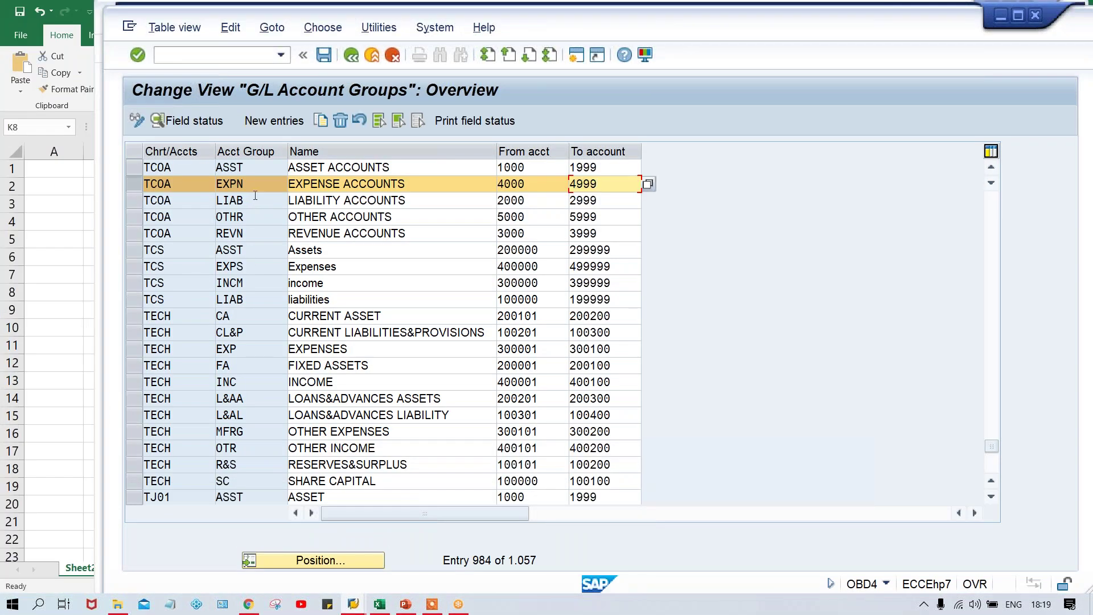
{"action": "left_click_drag", "start_coordinate": [255, 195], "coordinate": [200, 204]}
{"action": "left_click", "coordinate": [435, 201]}
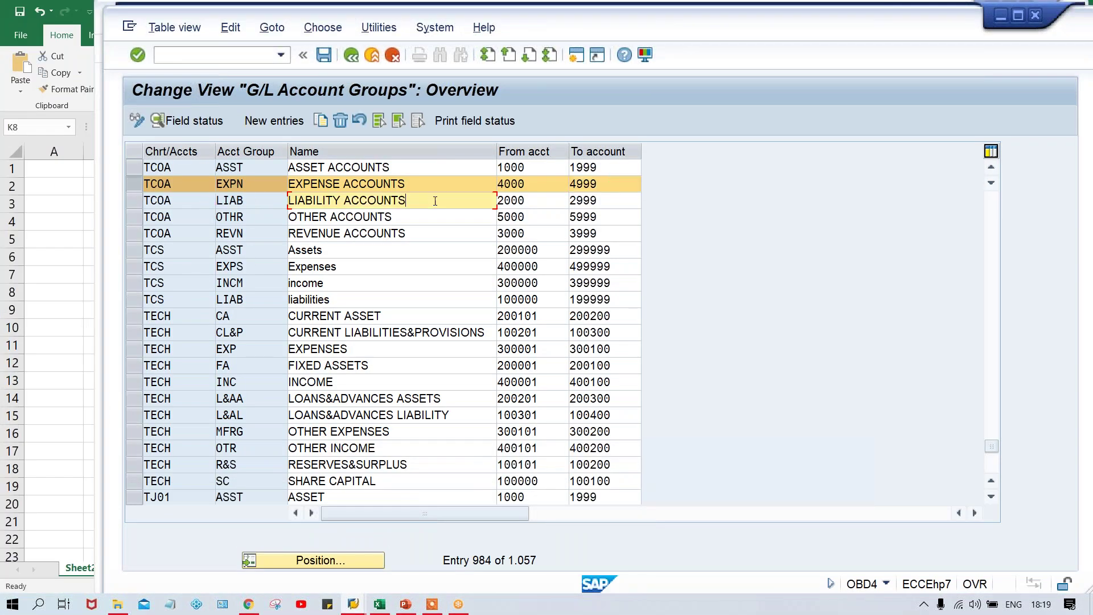
{"action": "key", "text": "alt+Tab"}
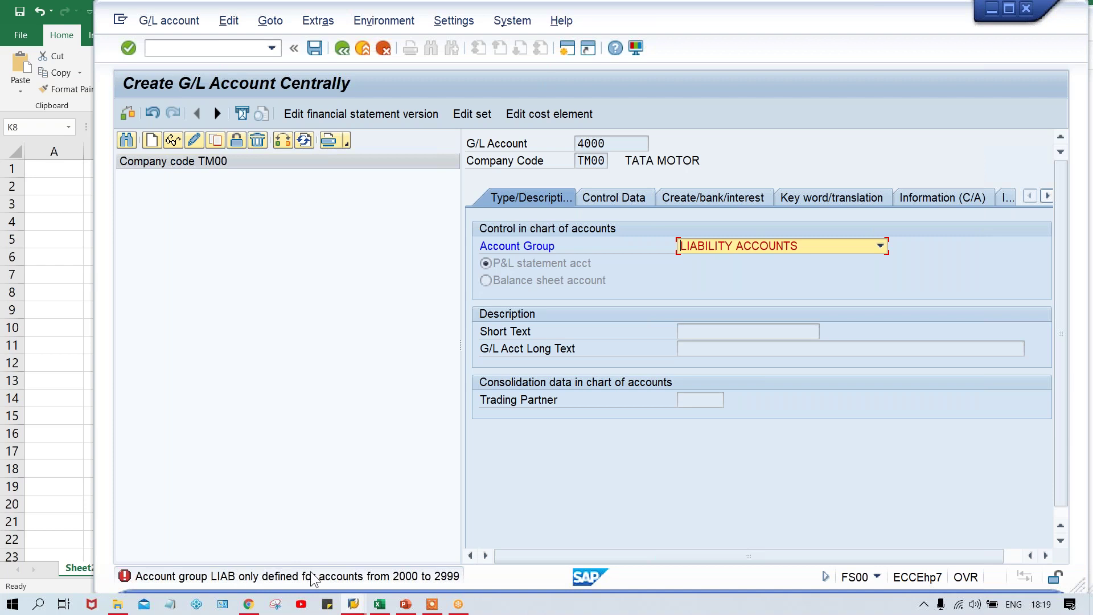
Set the account group of G/L account 4000 back to EXPENSE ACCOUNTS
{"action": "left_click_drag", "start_coordinate": [607, 143], "coordinate": [555, 146]}
{"action": "left_click", "coordinate": [616, 146]}
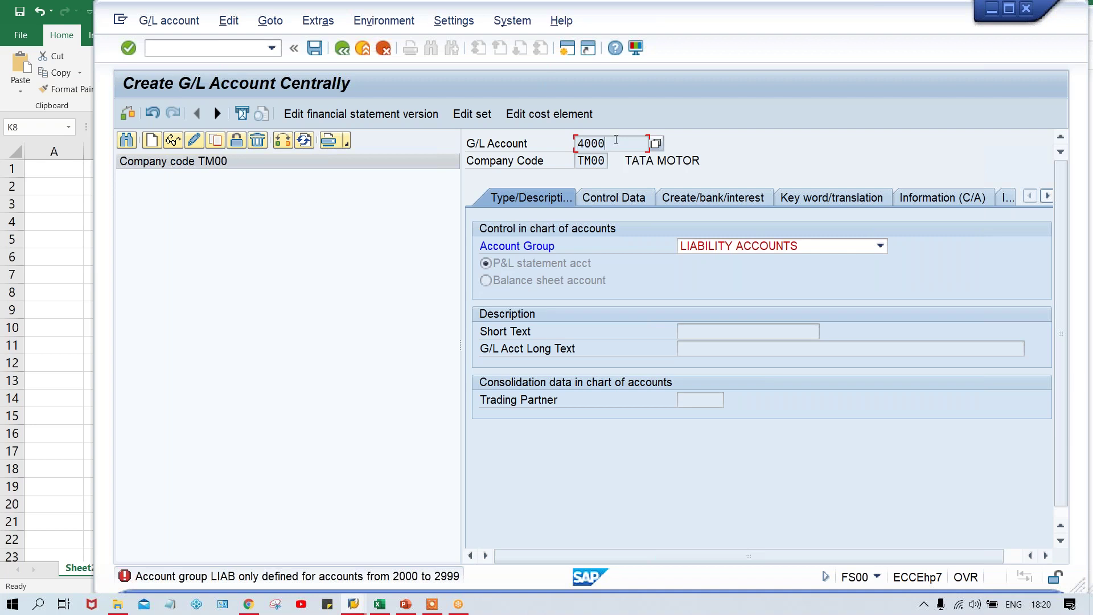
{"action": "left_click_drag", "start_coordinate": [609, 142], "coordinate": [560, 144]}
{"action": "left_click", "coordinate": [701, 249]}
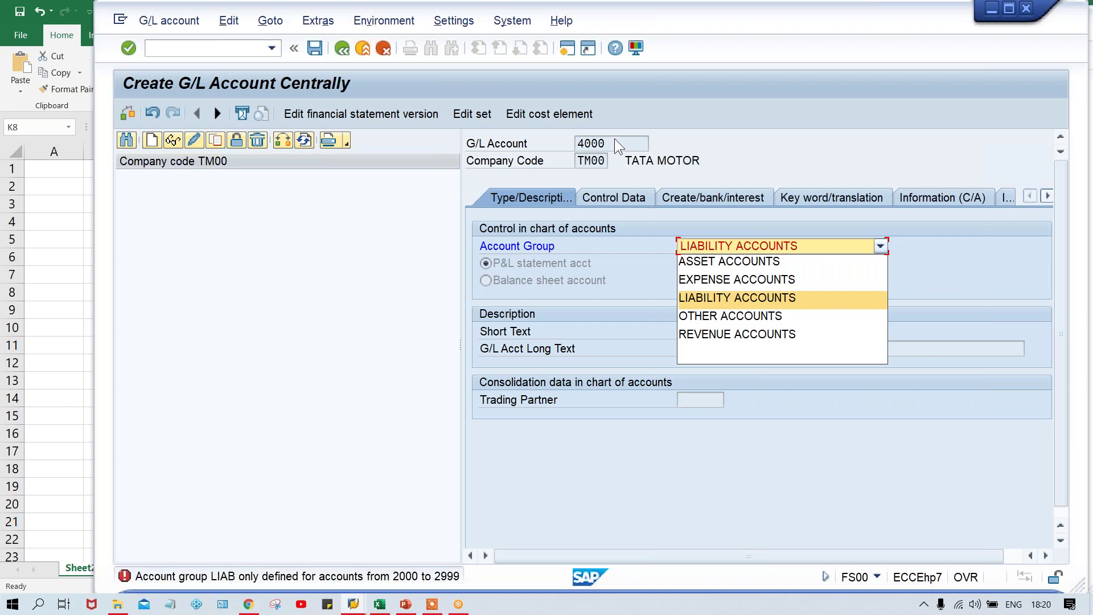
{"action": "key", "text": "Escape"}
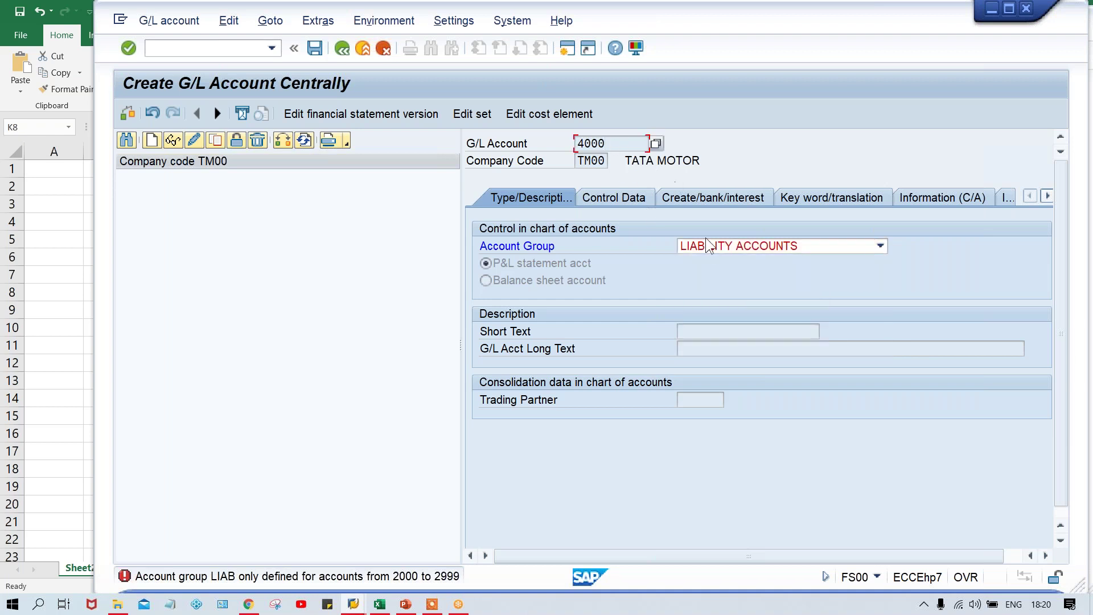
{"action": "left_click", "coordinate": [708, 245]}
{"action": "left_click", "coordinate": [695, 279]}
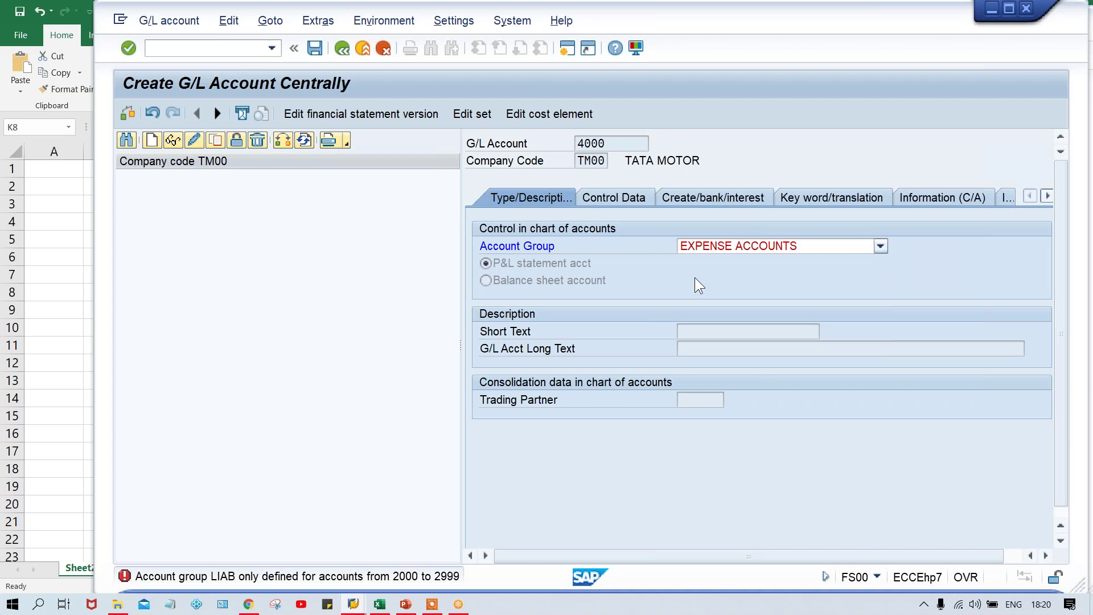
Try the OTHER ACCOUNTS group for G/L account 4000 and restore EXPENSE ACCOUNTS as its account group
{"action": "left_click", "coordinate": [720, 240]}
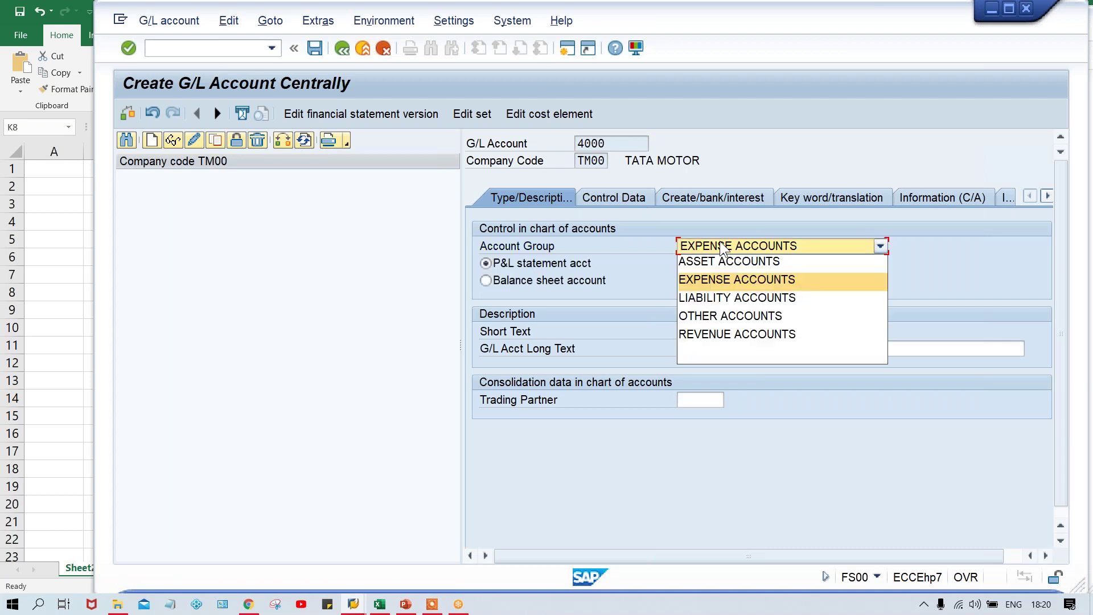
{"action": "left_click", "coordinate": [714, 319]}
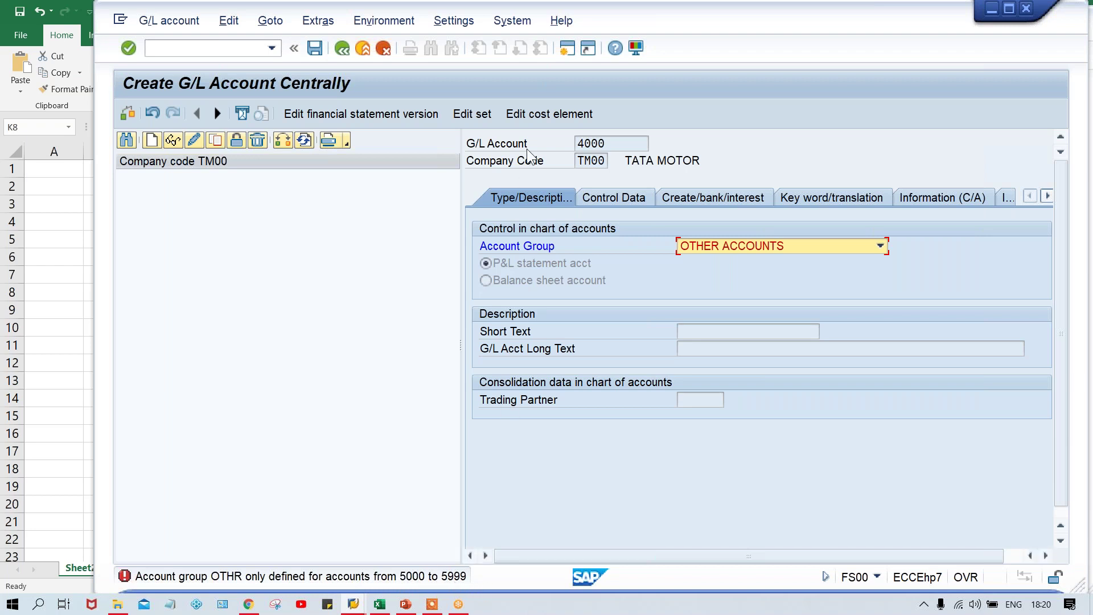
{"action": "left_click", "coordinate": [617, 143]}
{"action": "left_click_drag", "start_coordinate": [617, 143], "coordinate": [542, 143]}
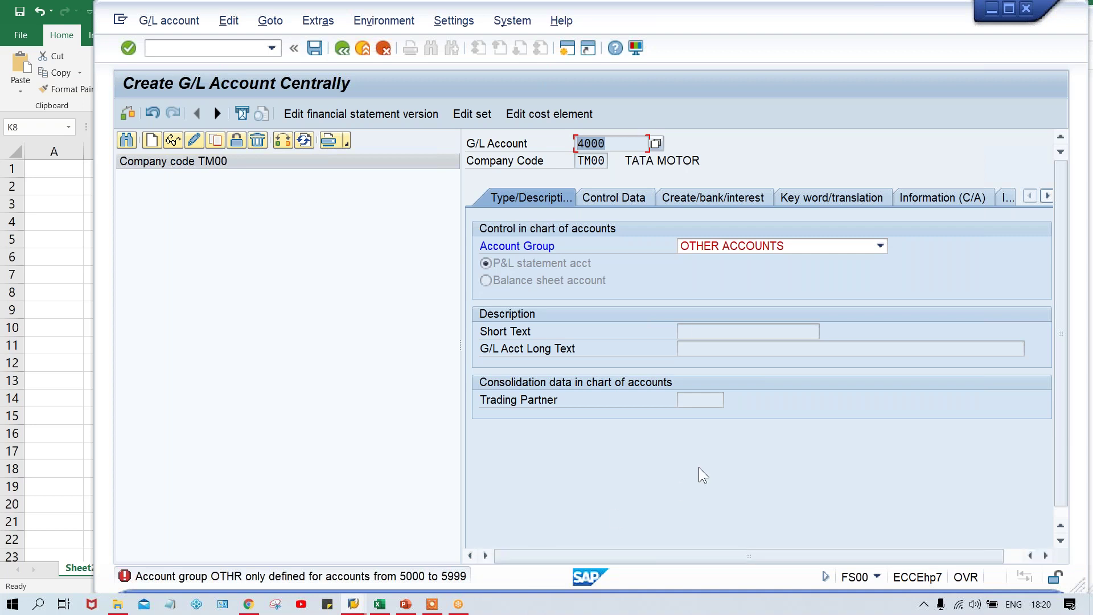
{"action": "left_click", "coordinate": [725, 243]}
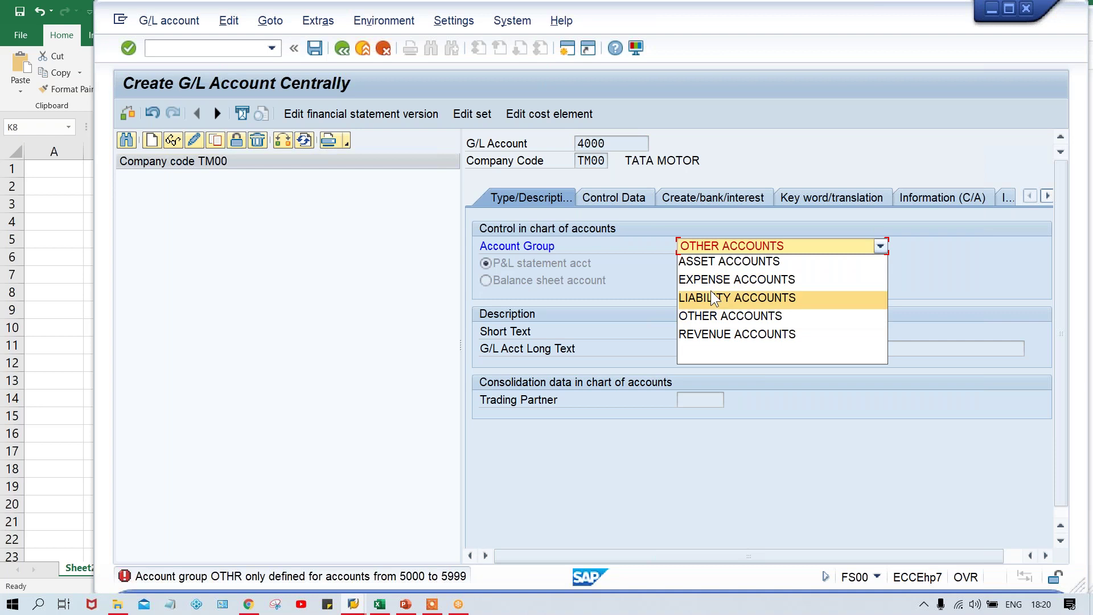
{"action": "left_click", "coordinate": [707, 272]}
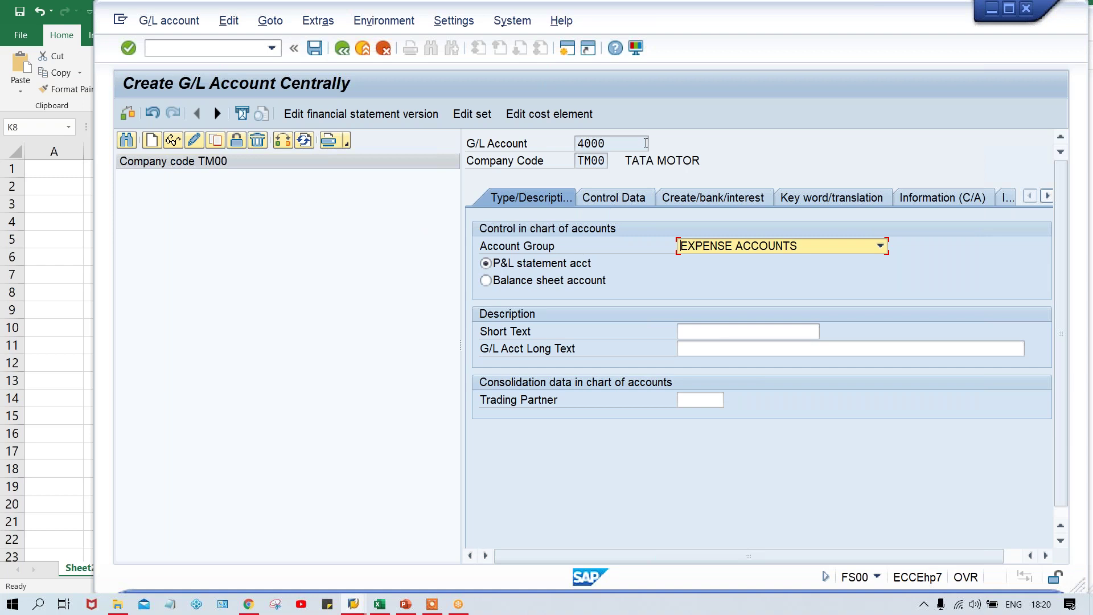
{"action": "left_click", "coordinate": [615, 142]}
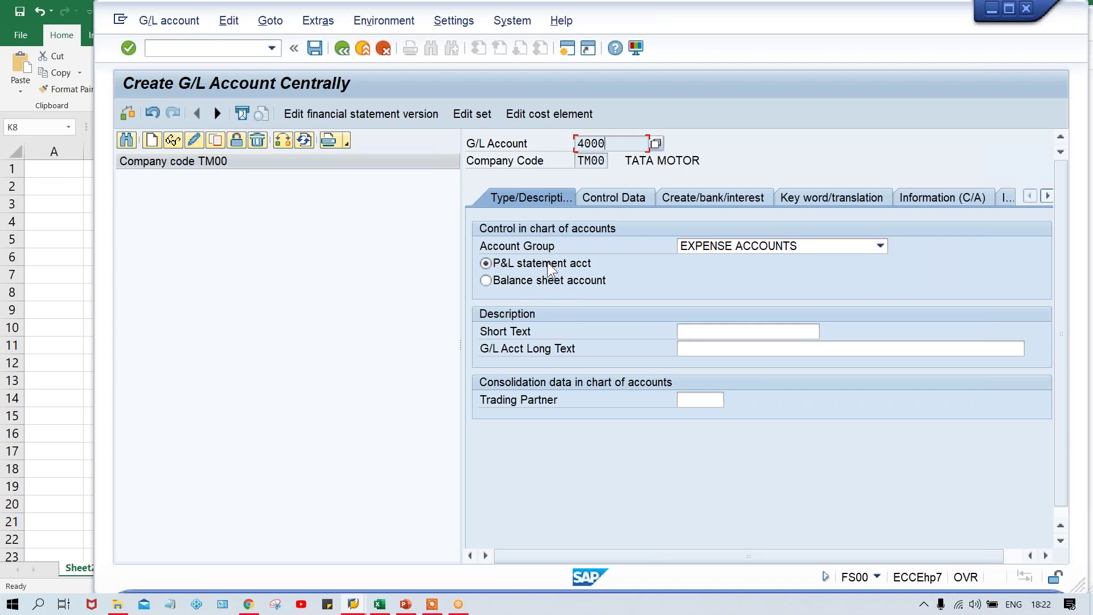
Enter RENT ACT. as the short text of G/L account 4000
{"action": "left_click", "coordinate": [690, 335]}
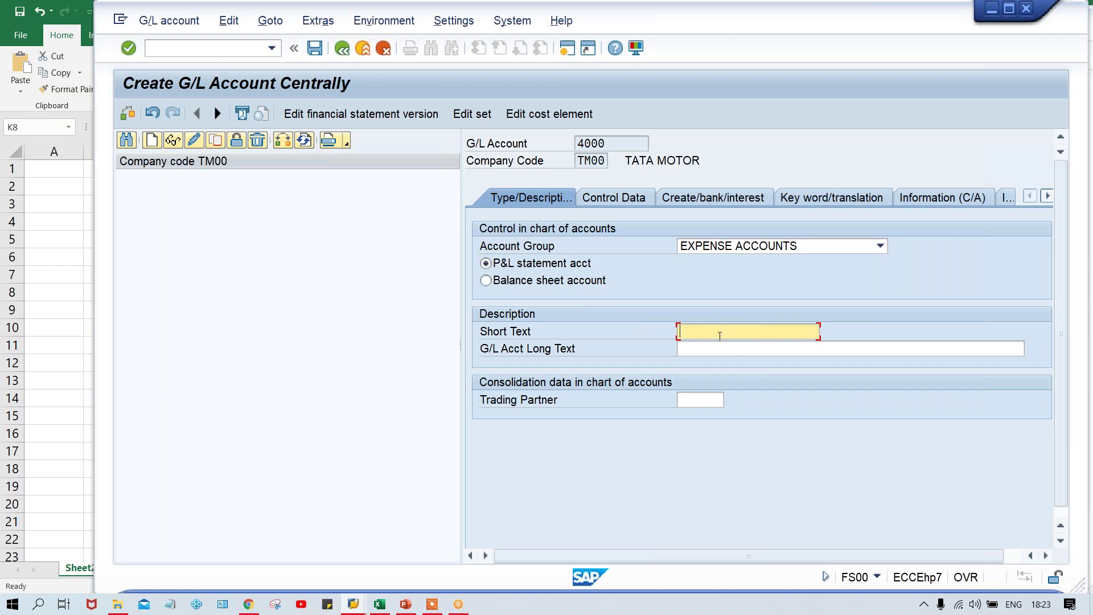
{"action": "type", "text": "RE"}
{"action": "key", "text": "Down"}
{"action": "key", "text": "Down"}
{"action": "key", "text": "Return"}
{"action": "left_click_drag", "start_coordinate": [751, 335], "coordinate": [671, 337]}
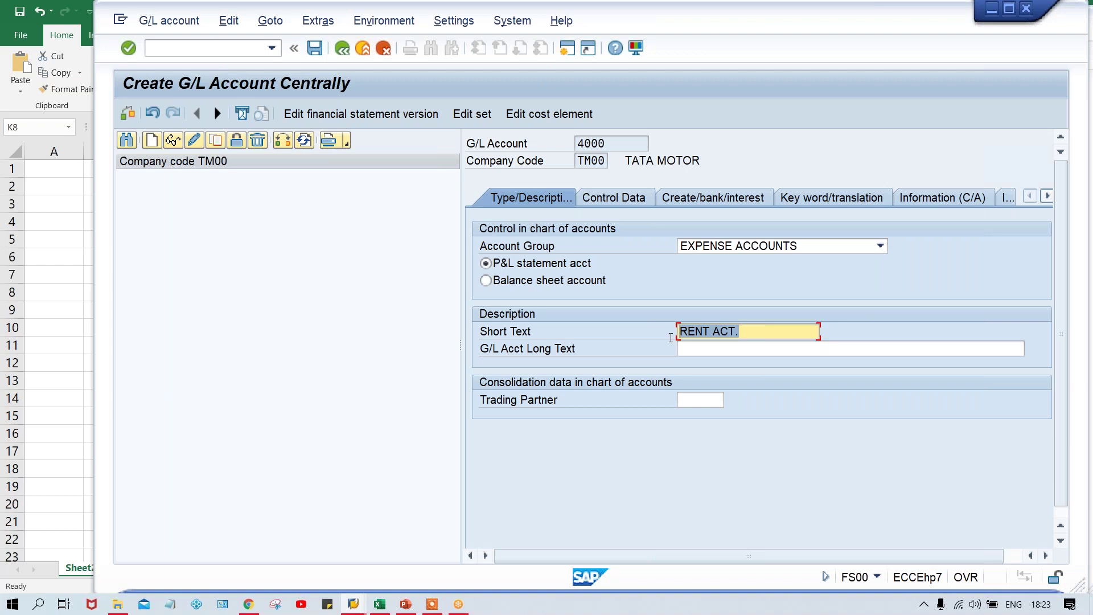
{"action": "left_click", "coordinate": [717, 352]}
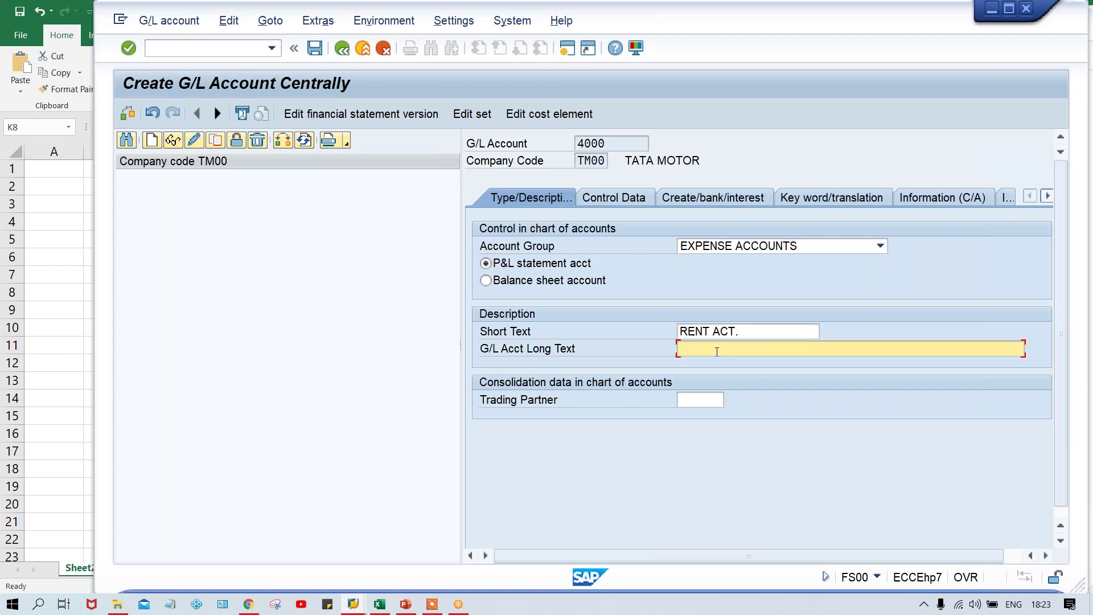
{"action": "left_click", "coordinate": [755, 332]}
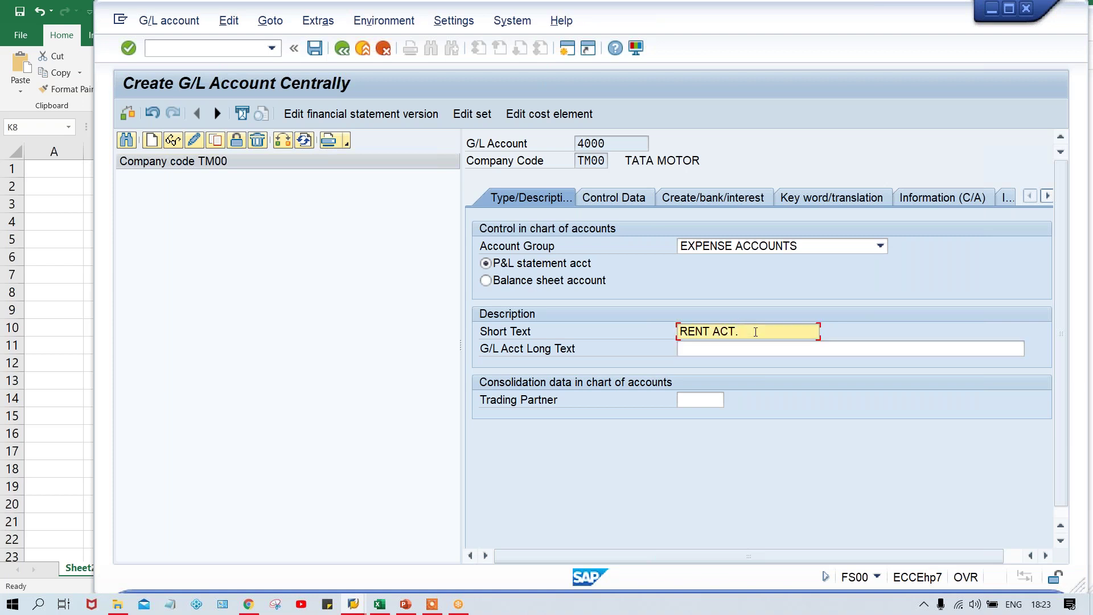
{"action": "key", "text": "BackSpace"}
Enter RENT ACT. as the G/L account long text and confirm the entry
{"action": "left_click", "coordinate": [730, 348]}
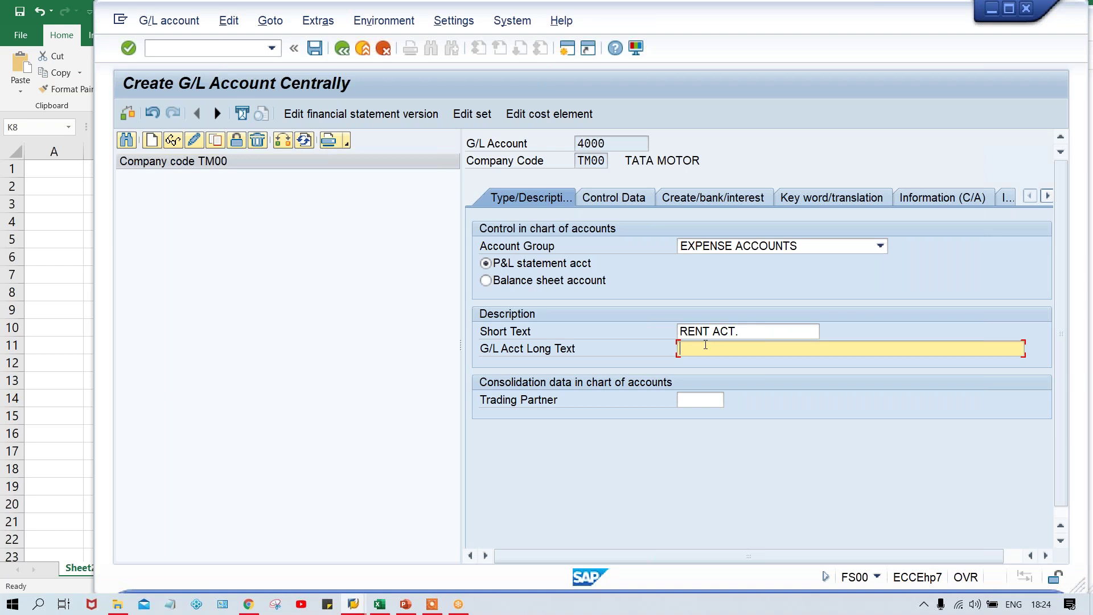
{"action": "type", "text": "RE"}
{"action": "key", "text": "Down"}
{"action": "key", "text": "Down"}
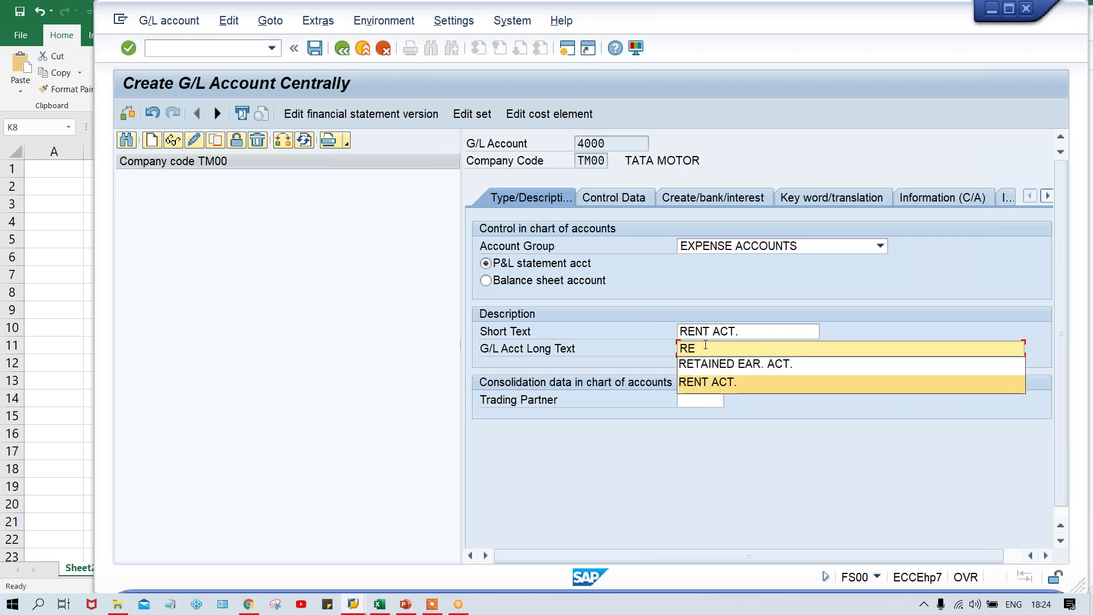
{"action": "key", "text": "Return"}
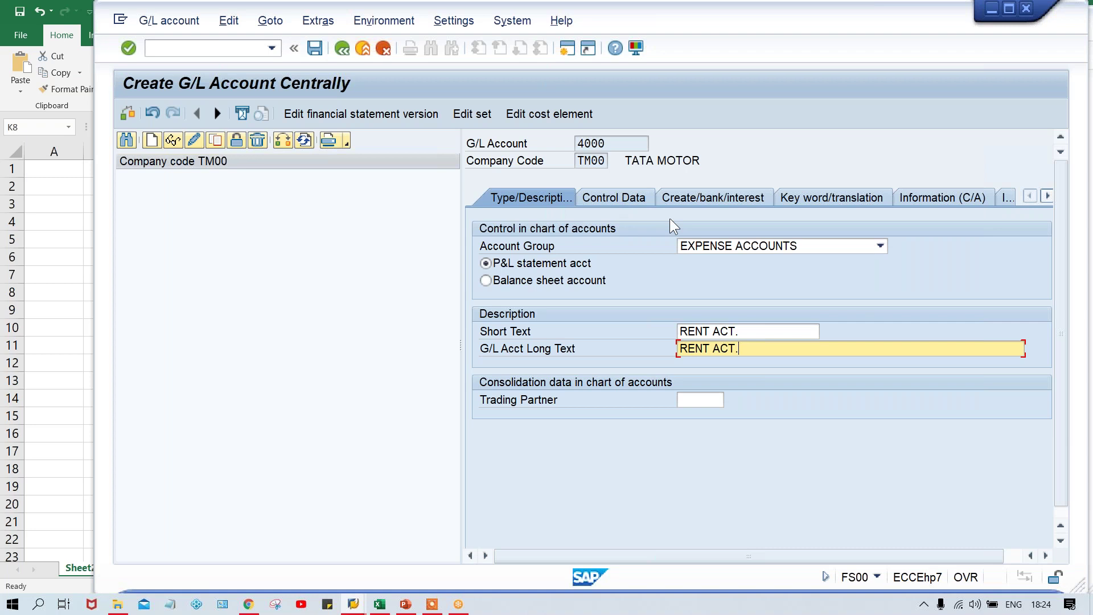
{"action": "key", "text": "Return"}
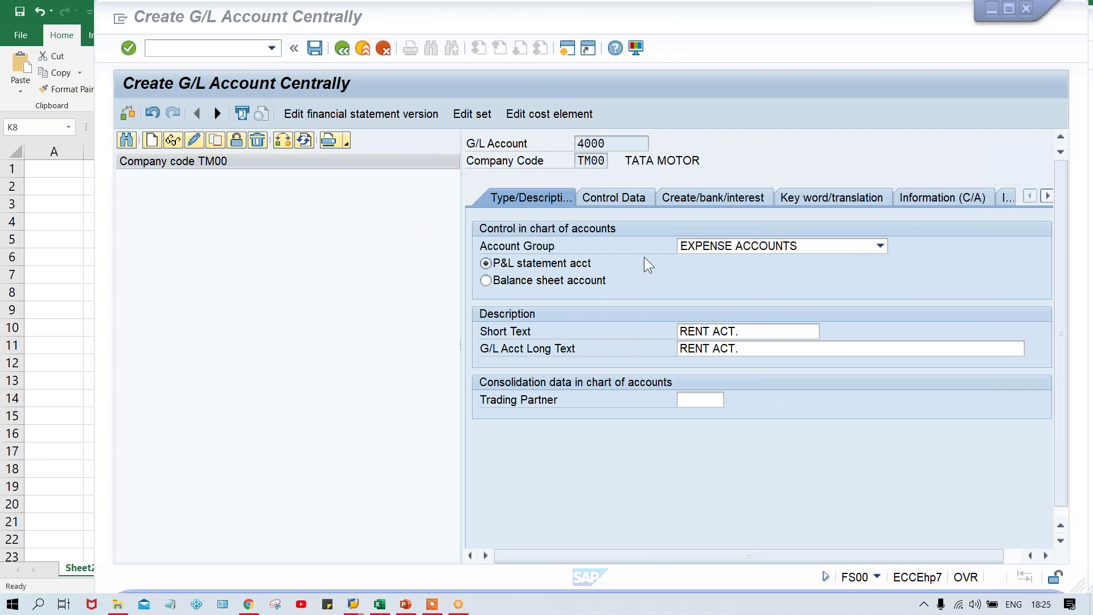
Review the account's chart-of-accounts information and its descriptions, and open its control data for the company code
{"action": "left_click", "coordinate": [946, 200]}
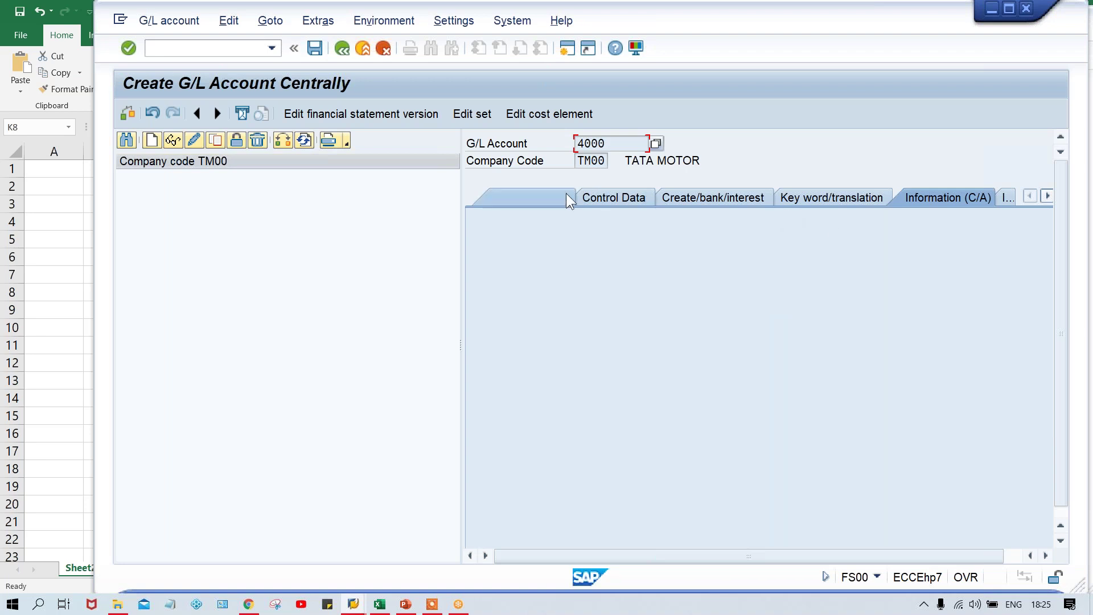
{"action": "left_click", "coordinate": [534, 198]}
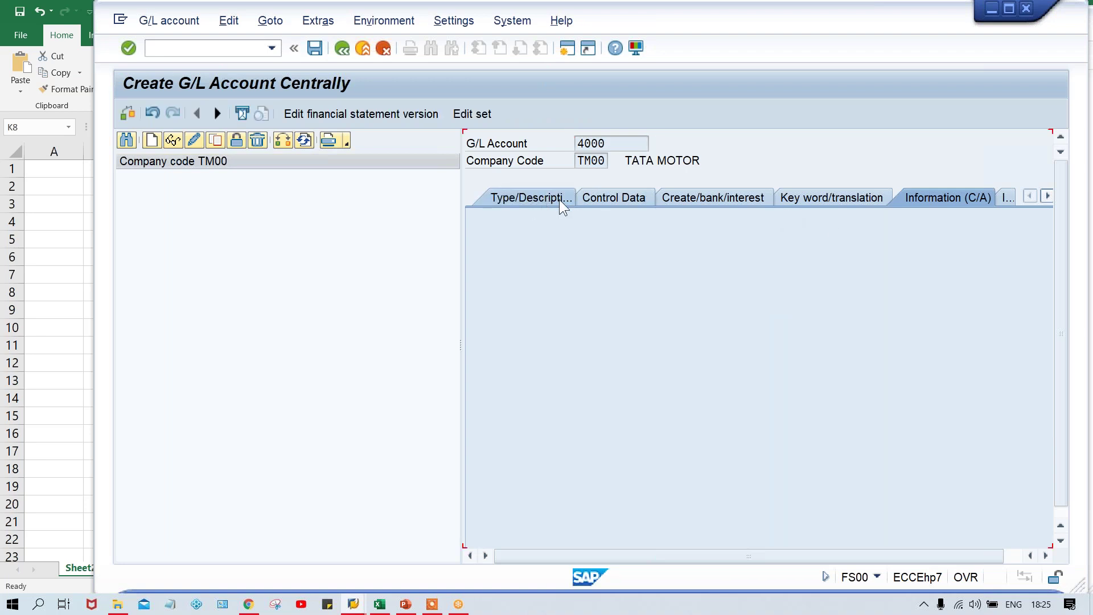
{"action": "left_click", "coordinate": [760, 331]}
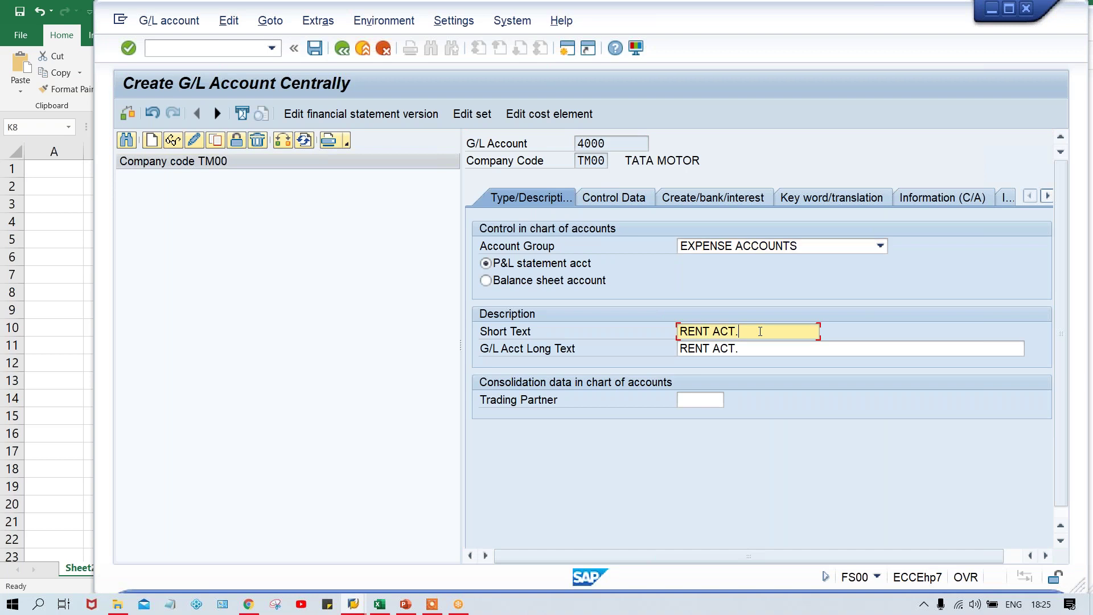
{"action": "left_click", "coordinate": [761, 349]}
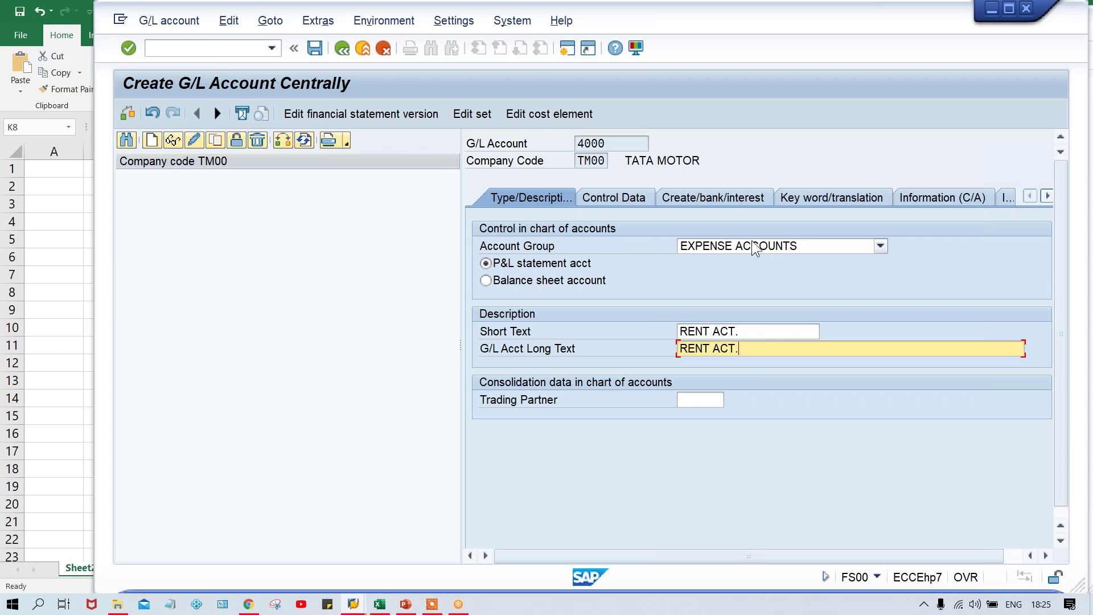
{"action": "left_click", "coordinate": [604, 200]}
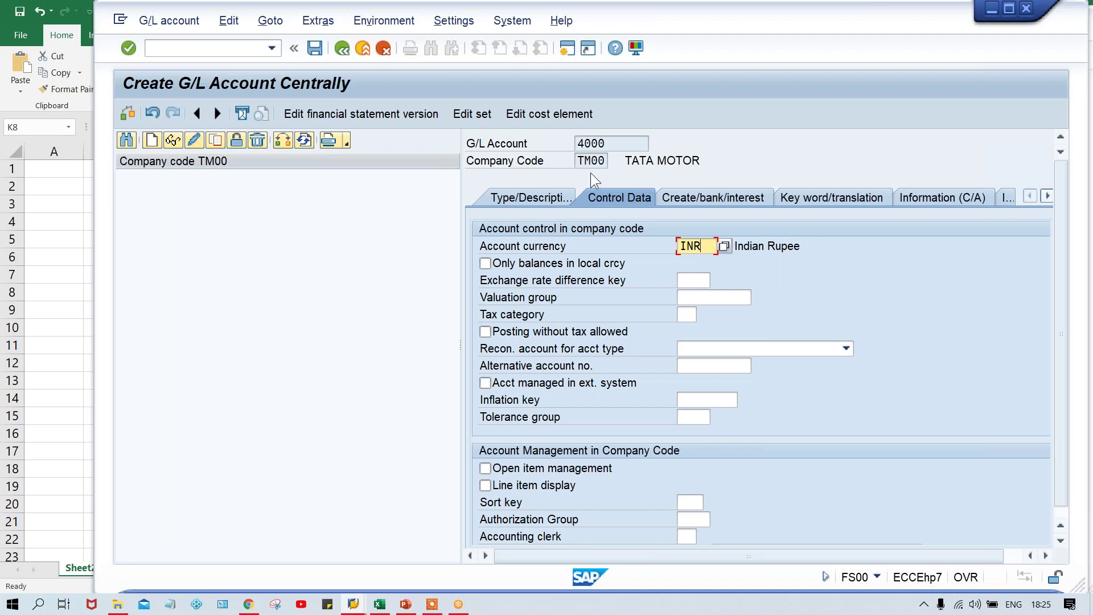
{"action": "left_click", "coordinate": [579, 160]}
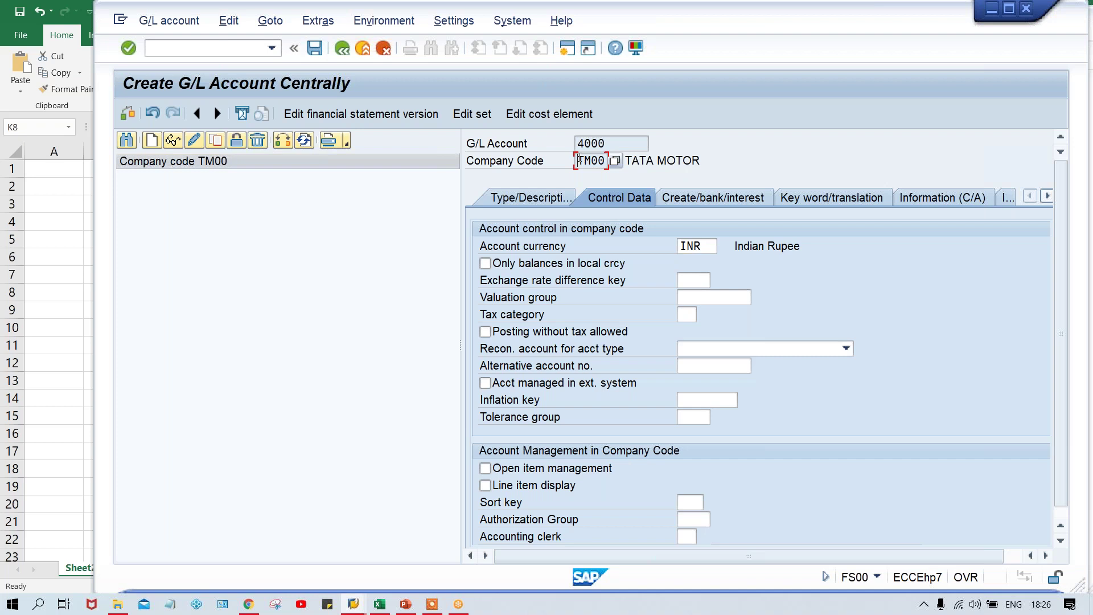
{"action": "left_click", "coordinate": [709, 246]}
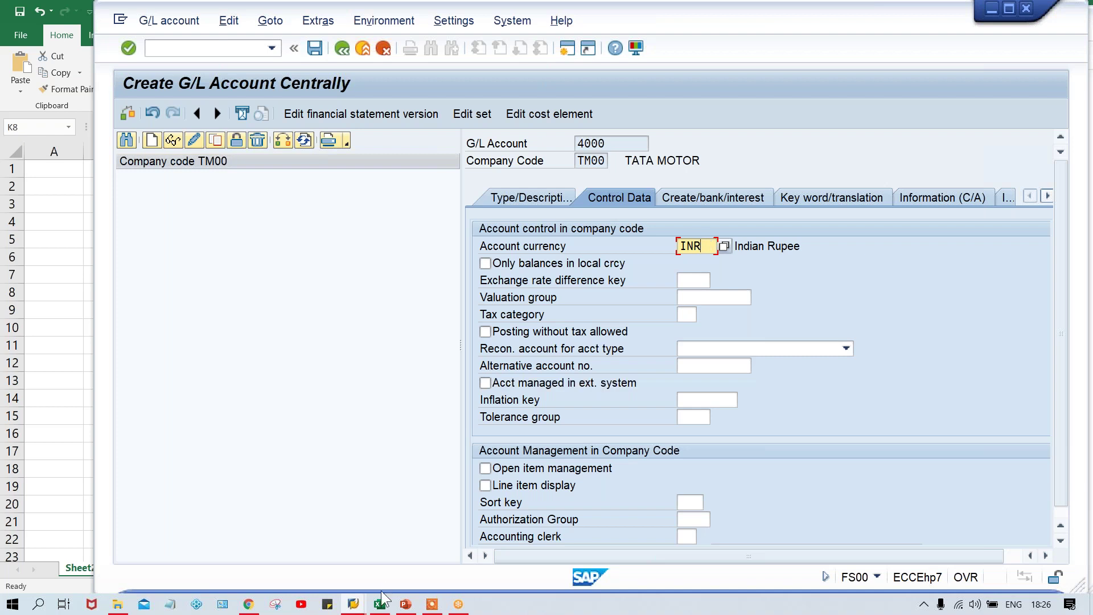
{"action": "key", "text": "Return"}
Switch to the Class workbook in Excel and enter the currency INR in cells D9 and D10
{"action": "key", "text": "alt+Tab"}
{"action": "left_click", "coordinate": [206, 307]}
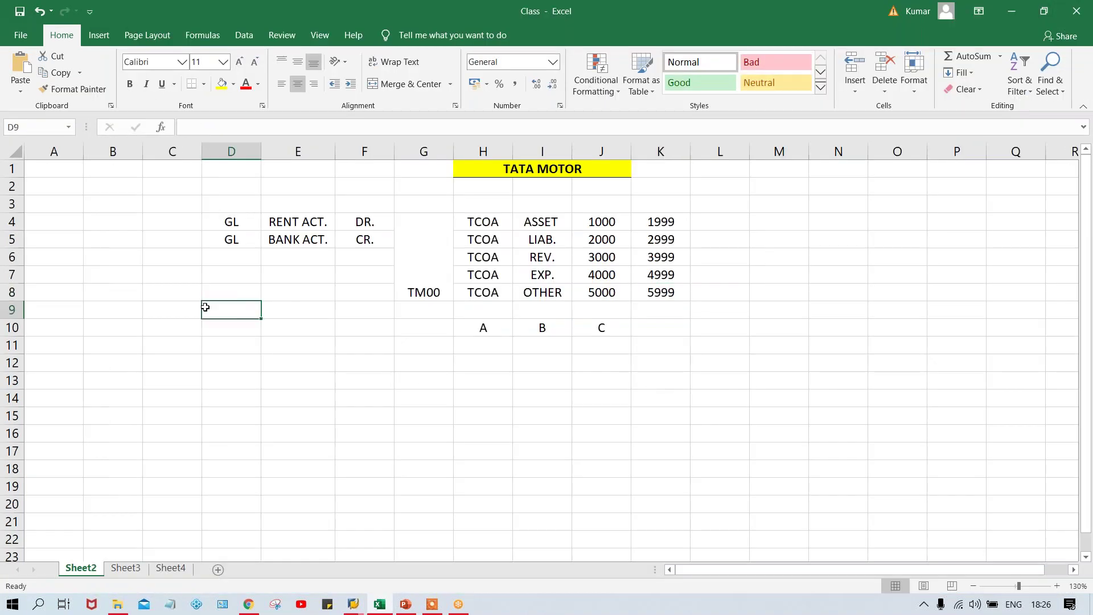
{"action": "left_click", "coordinate": [281, 299]}
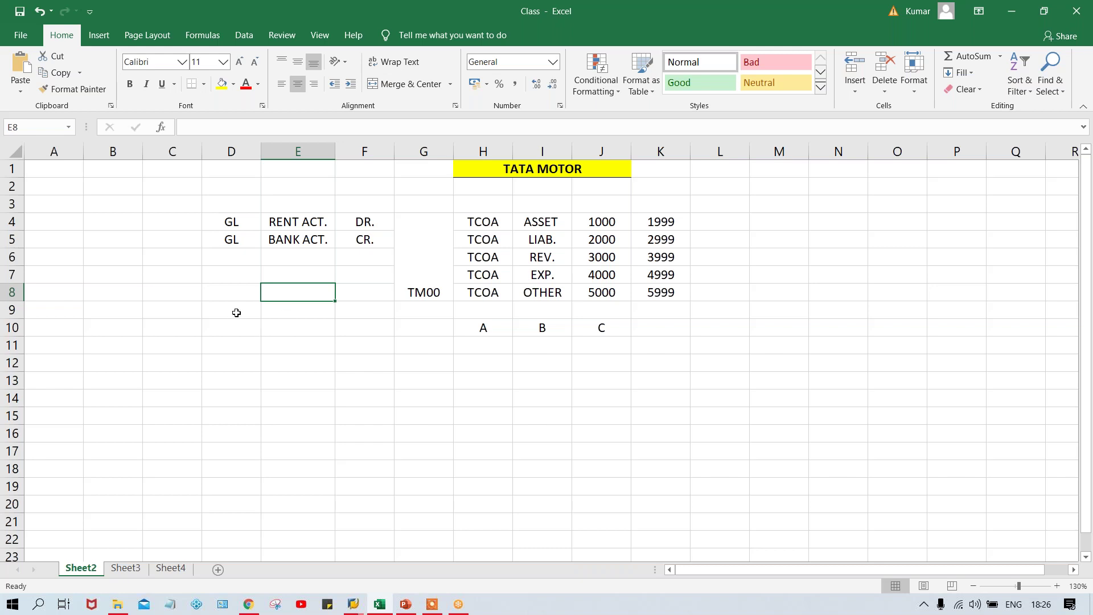
{"action": "left_click", "coordinate": [236, 313]}
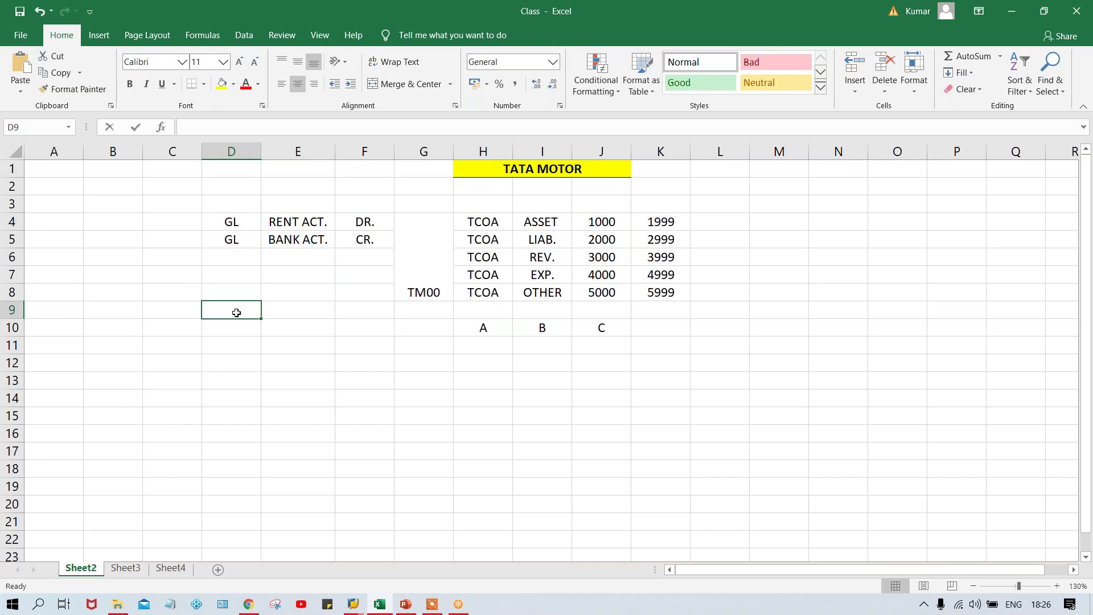
{"action": "type", "text": "INR"}
{"action": "key", "text": "Return"}
{"action": "type", "text": "INR"}
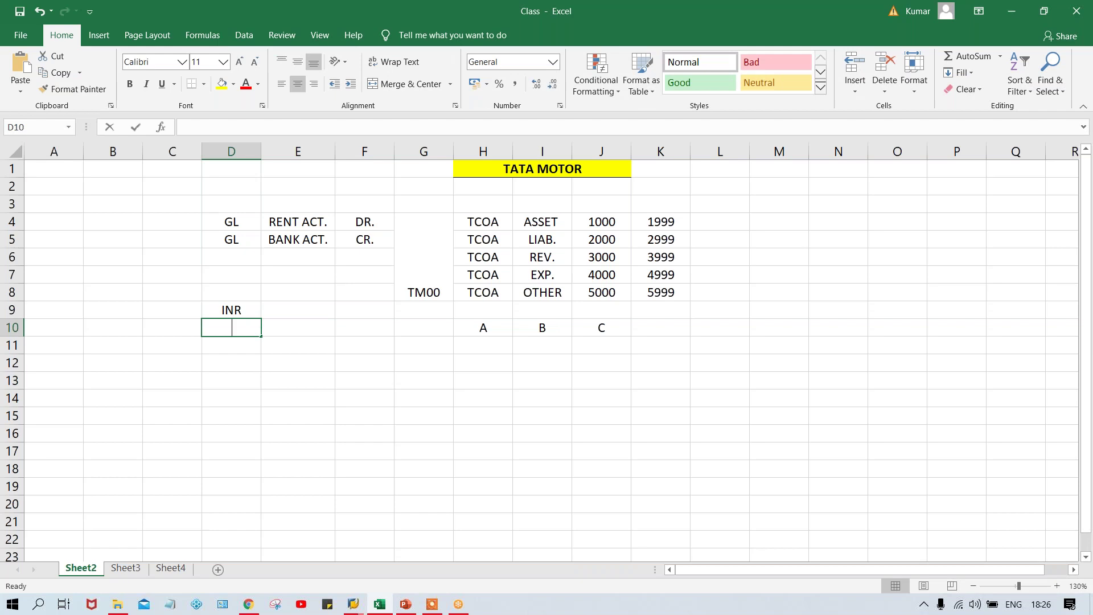
{"action": "key", "text": "Return"}
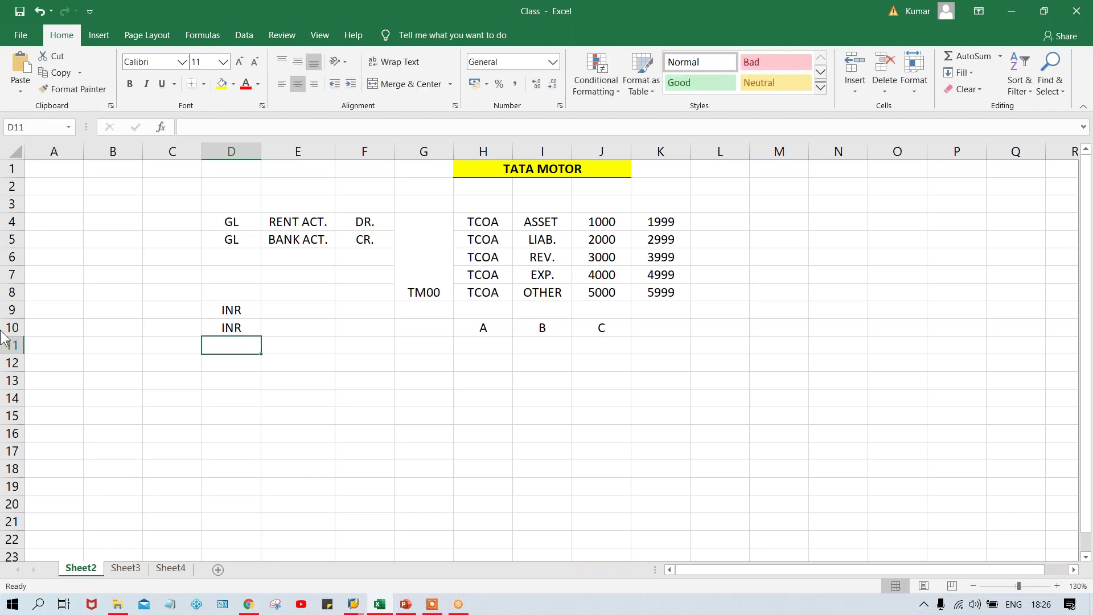
Enter the example amounts 1000, 2000 and 500 in cells C9 to C11 beside the currencies
{"action": "left_click", "coordinate": [180, 306]}
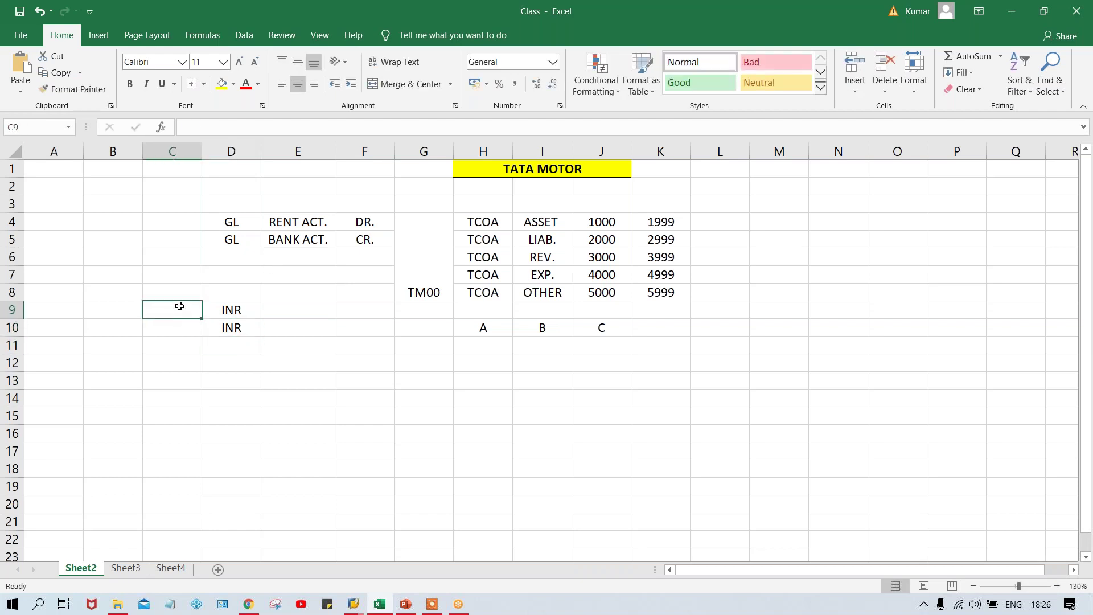
{"action": "type", "text": "1000"}
{"action": "key", "text": "Return"}
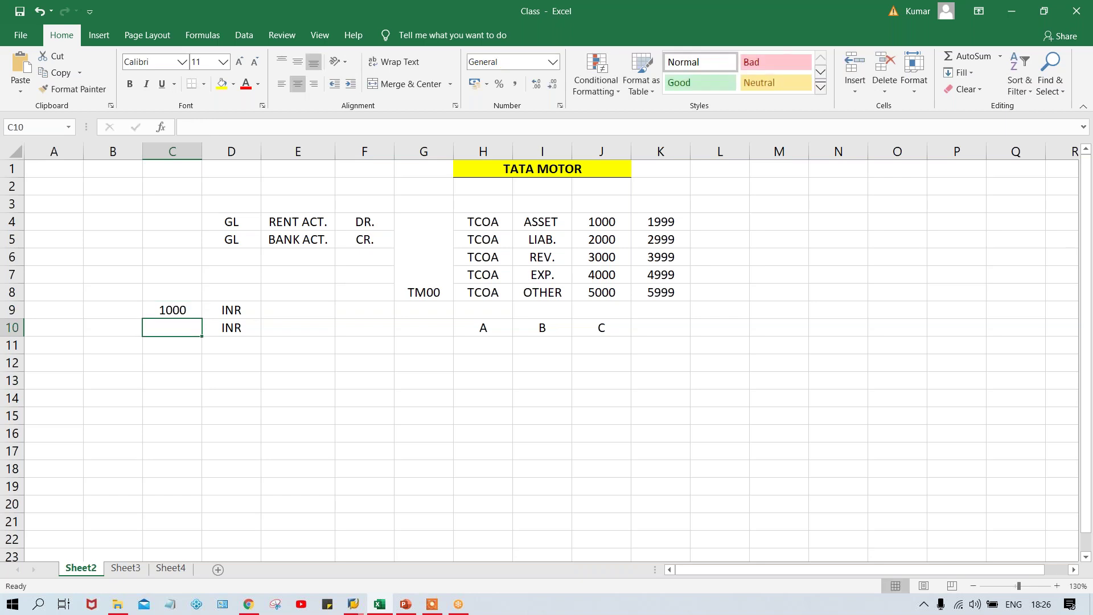
{"action": "type", "text": "2000"}
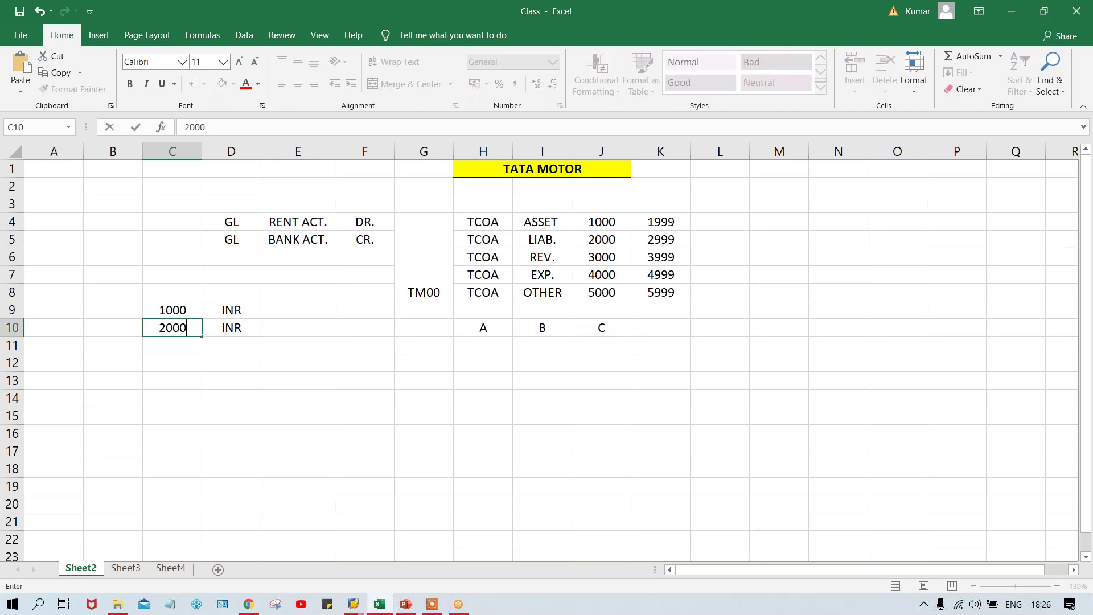
{"action": "key", "text": "Return"}
{"action": "type", "text": "500"}
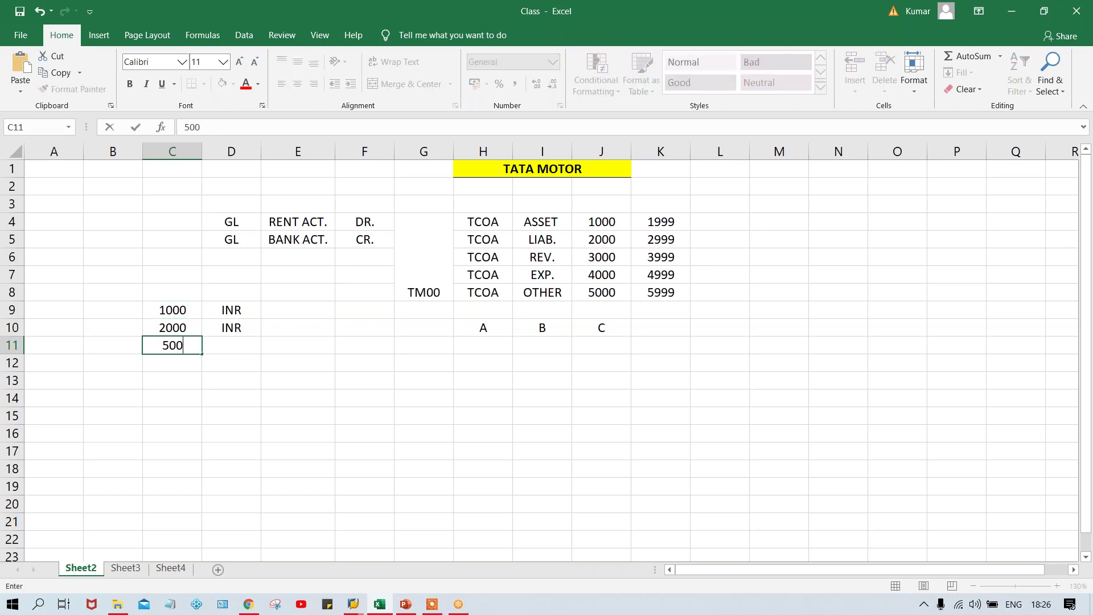
Enter USD in cell D11 as the currency of the 500 amount
{"action": "left_click", "coordinate": [231, 345]}
{"action": "type", "text": "U"}
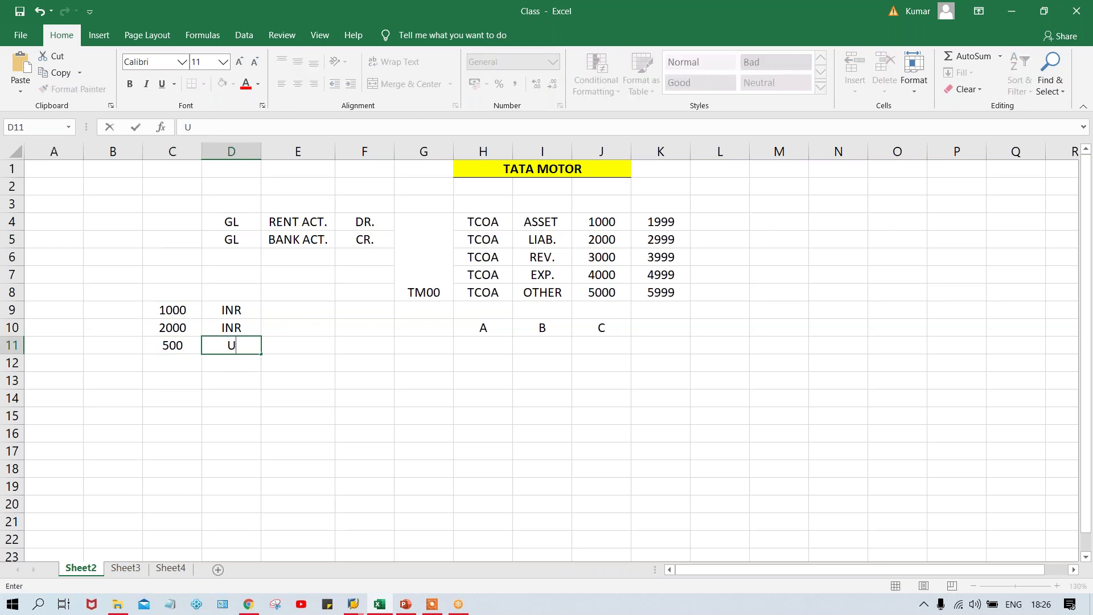
{"action": "type", "text": "SD"}
{"action": "key", "text": "Return"}
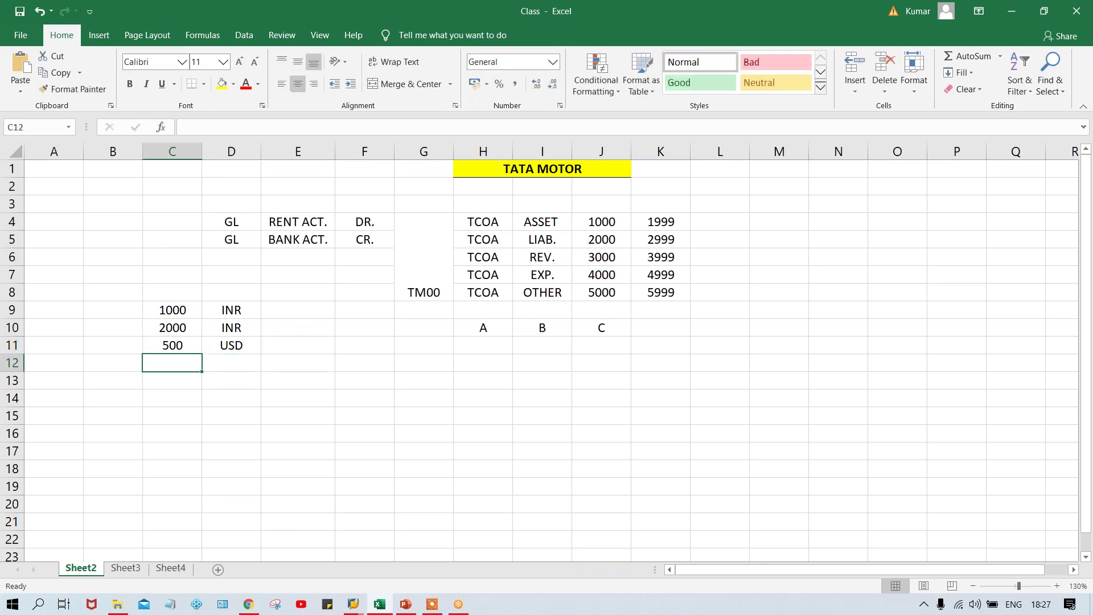
{"action": "left_click", "coordinate": [257, 343]}
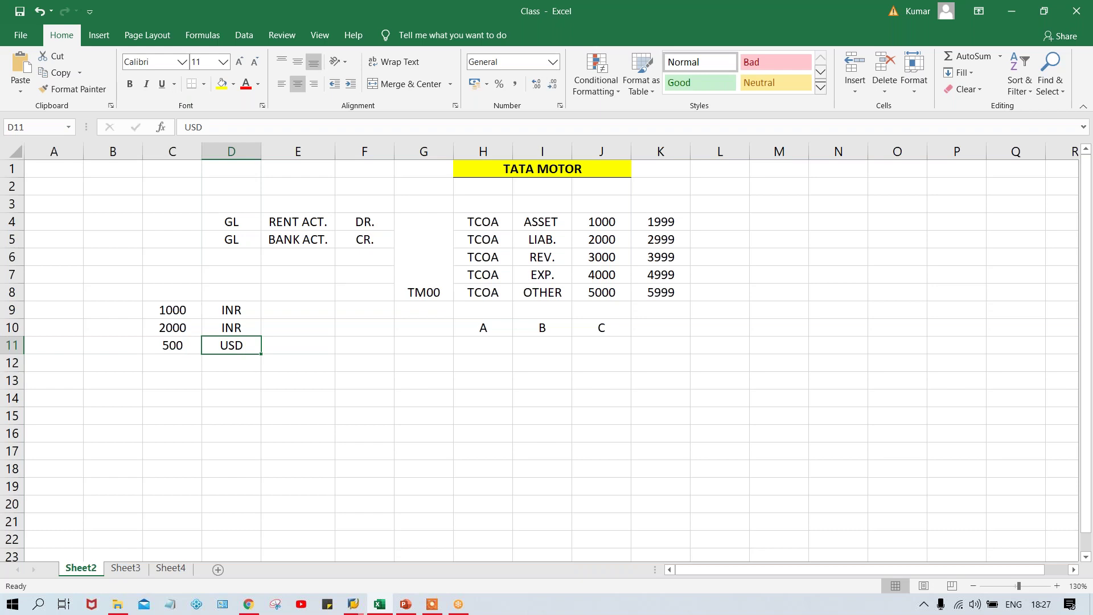
{"action": "left_click", "coordinate": [227, 305]}
{"action": "left_click", "coordinate": [227, 345]}
{"action": "left_click", "coordinate": [218, 309]}
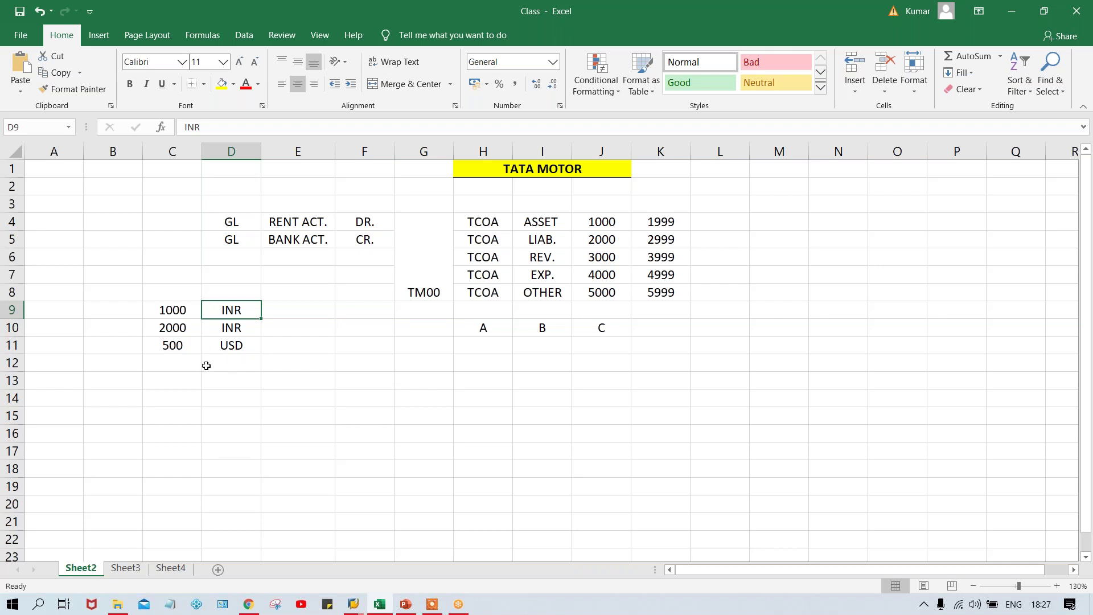
{"action": "left_click", "coordinate": [166, 312]}
{"action": "left_click", "coordinate": [171, 333]}
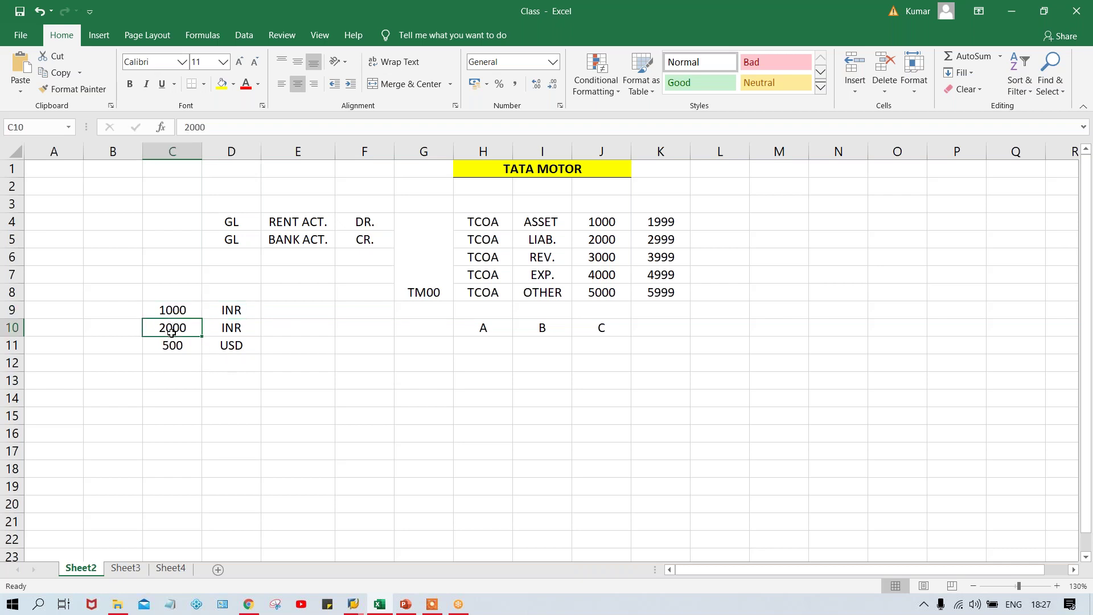
Enter 3500 in cell C13 as the total of the amounts in C9 to C11
{"action": "left_click", "coordinate": [166, 378]}
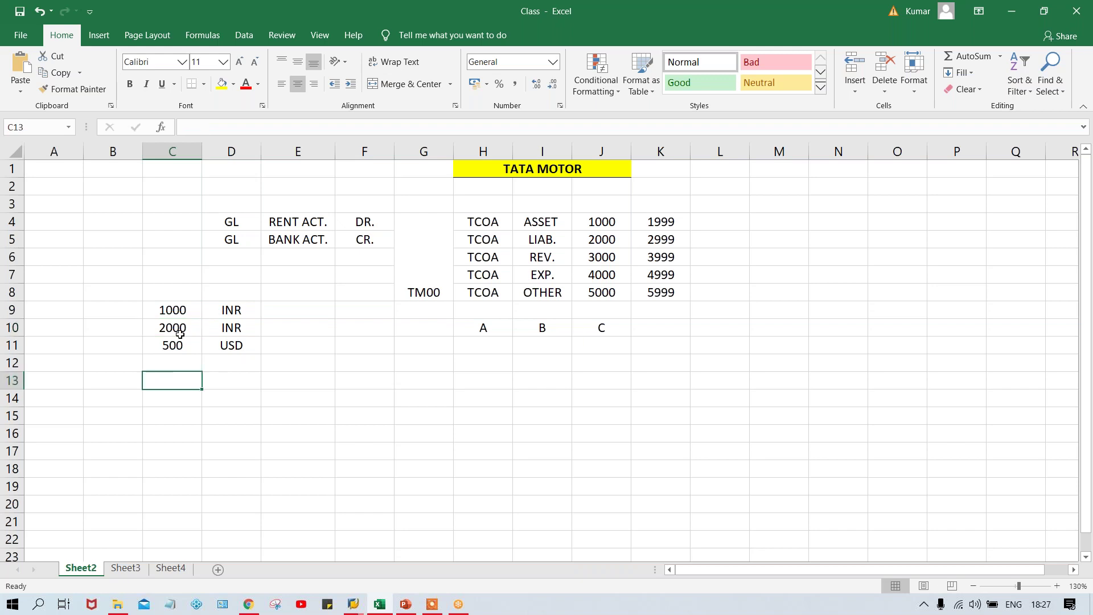
{"action": "left_click_drag", "start_coordinate": [180, 310], "coordinate": [180, 345]}
{"action": "left_click", "coordinate": [175, 378]}
{"action": "type", "text": "3500"}
{"action": "key", "text": "Return"}
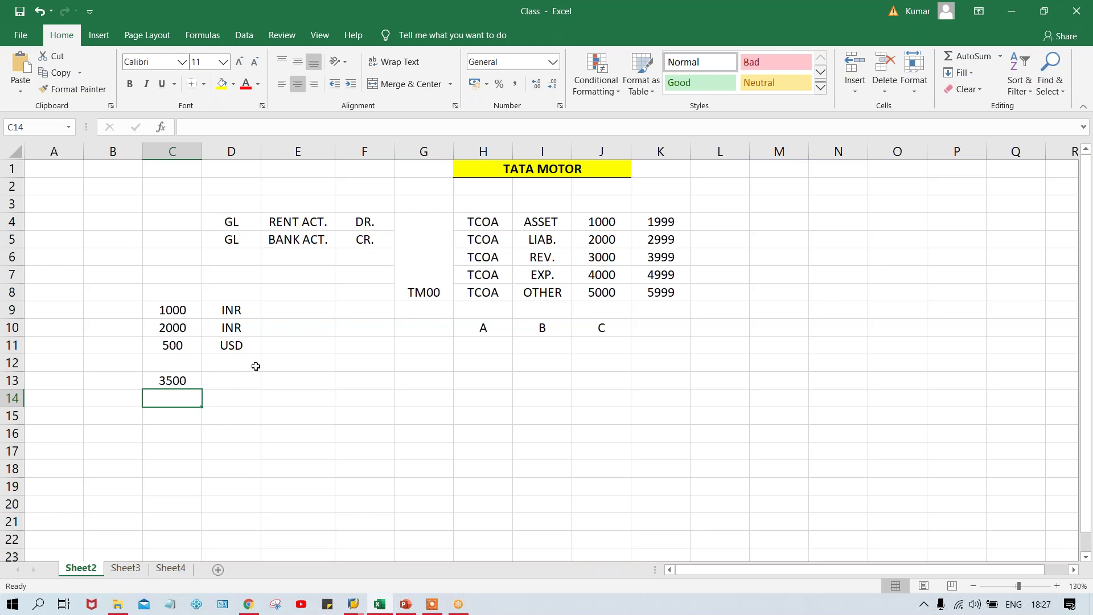
Switch back to SAP and enable Only balances in local crcy for G/L account 4000
{"action": "left_click", "coordinate": [236, 293]}
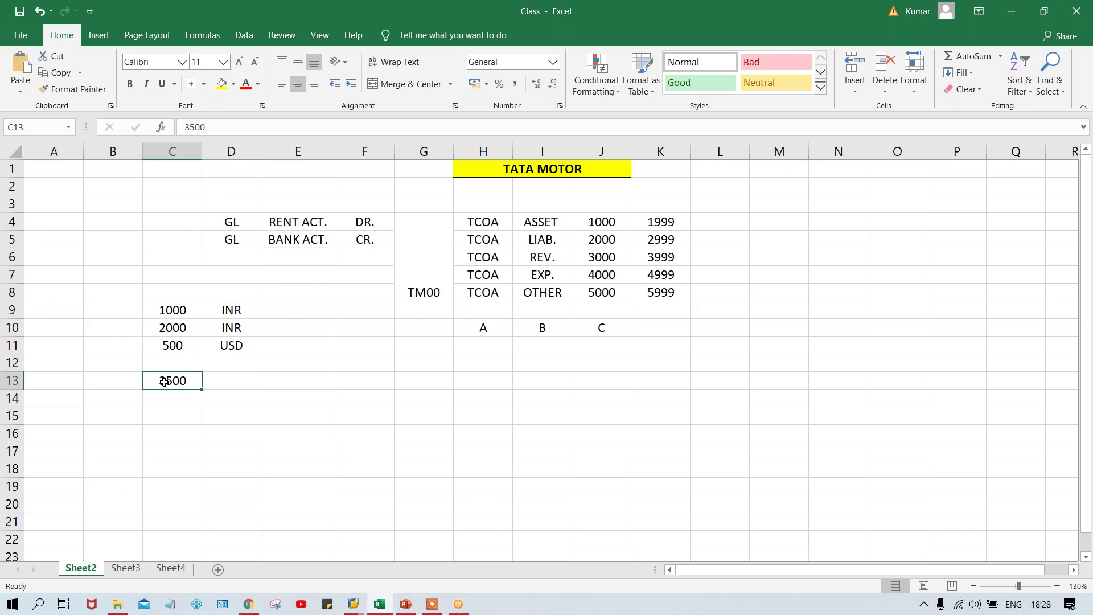
{"action": "left_click", "coordinate": [162, 345]}
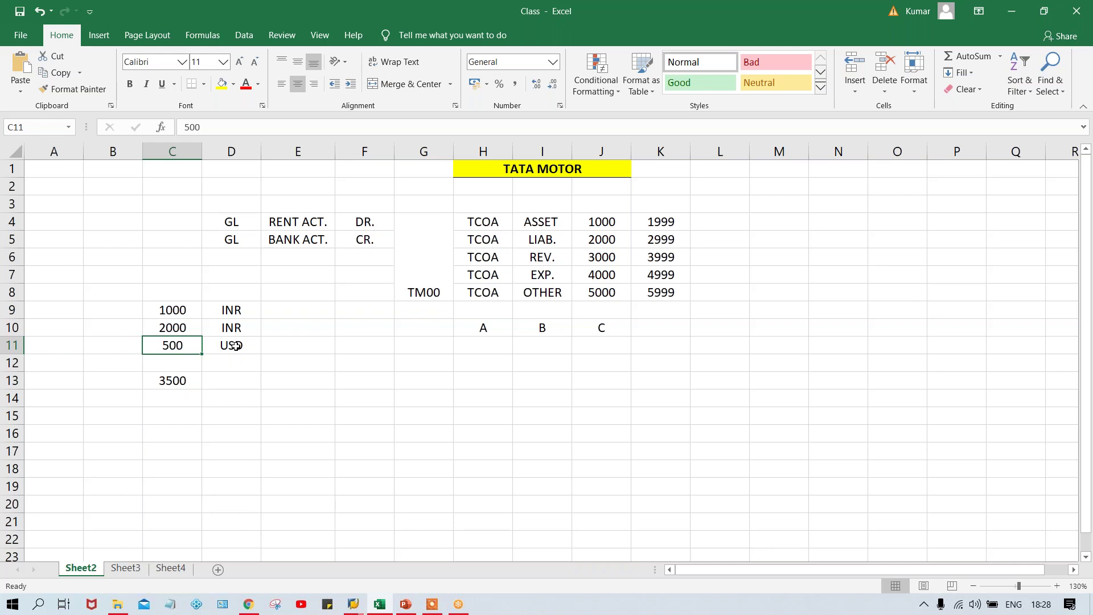
{"action": "key", "text": "alt+Tab"}
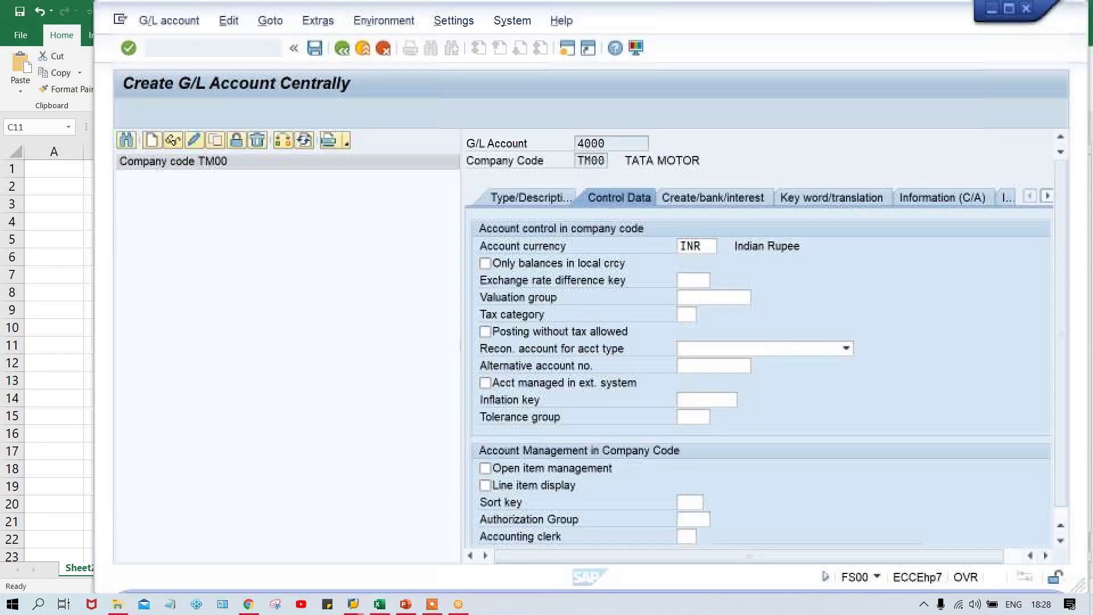
{"action": "left_click", "coordinate": [507, 262]}
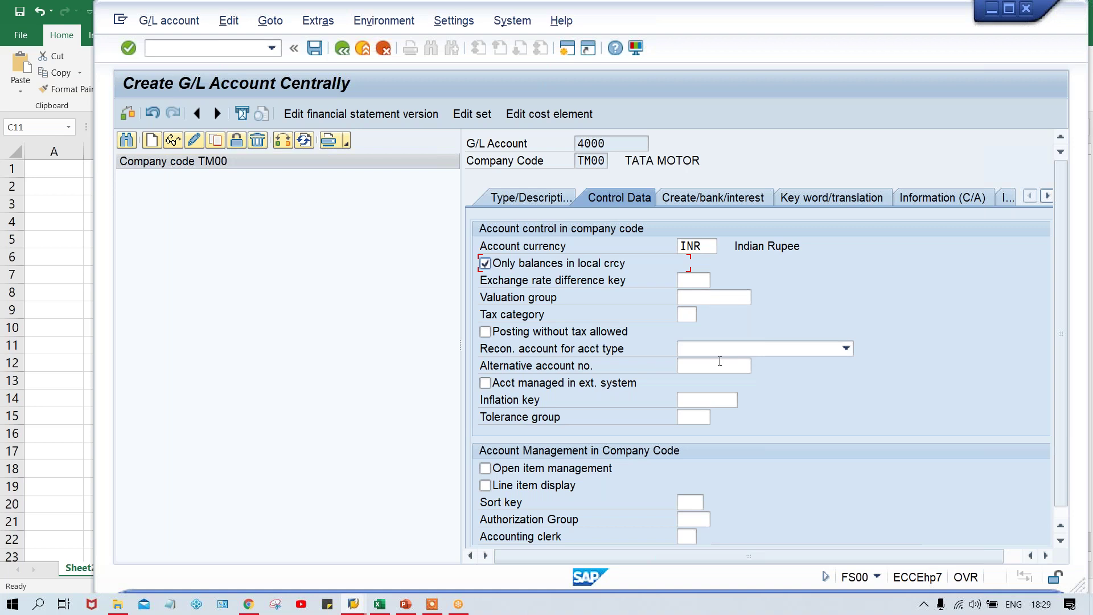
Check the reconciliation account type options without choosing one, and enable Line item display for the account
{"action": "left_click", "coordinate": [693, 348]}
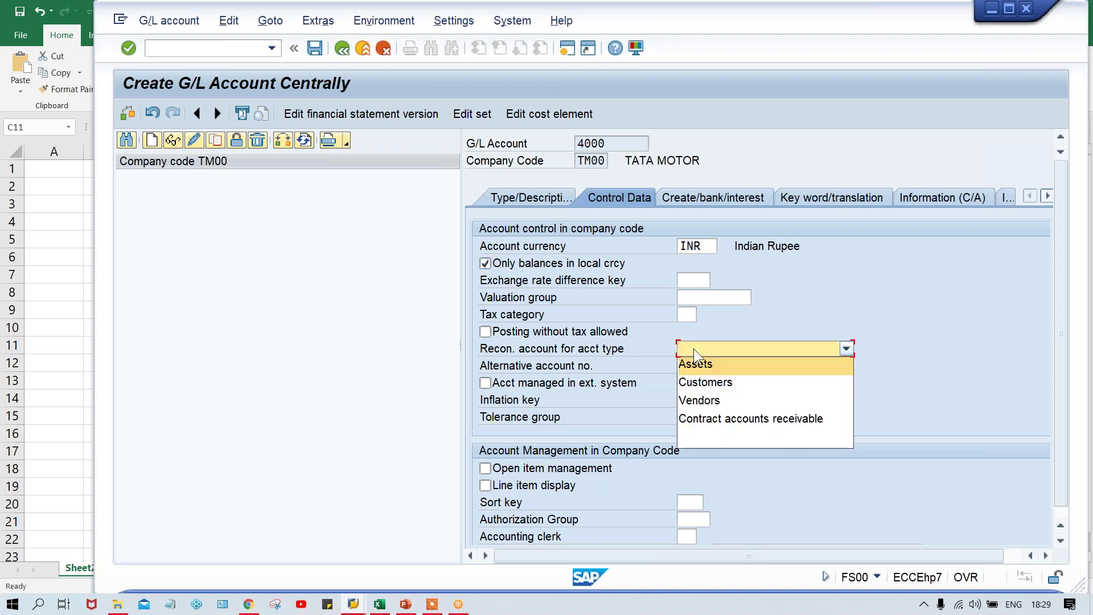
{"action": "left_click", "coordinate": [920, 334]}
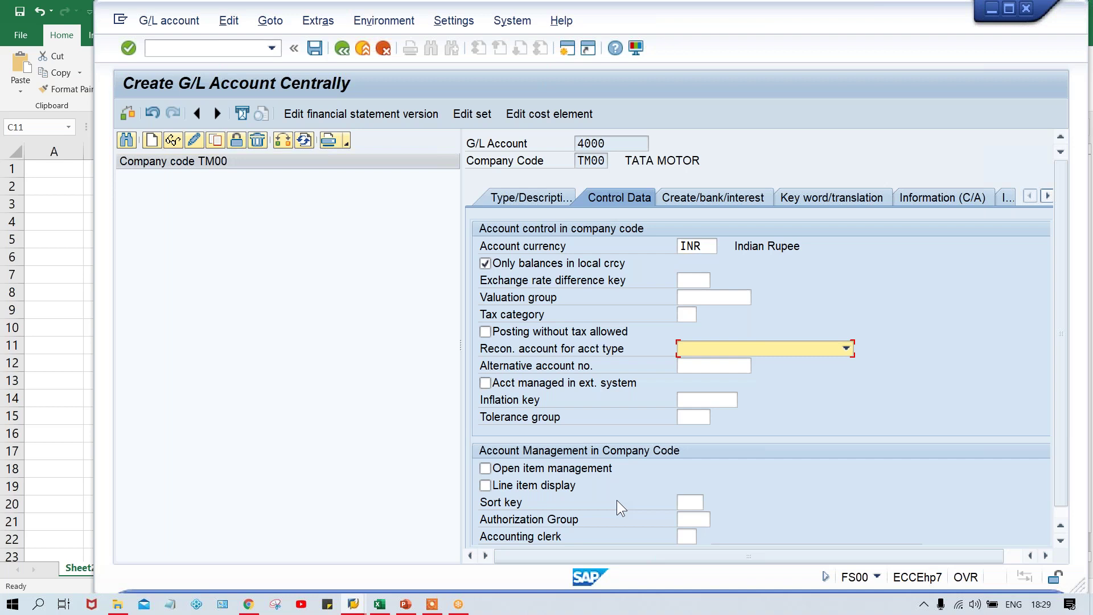
{"action": "left_click", "coordinate": [559, 489]}
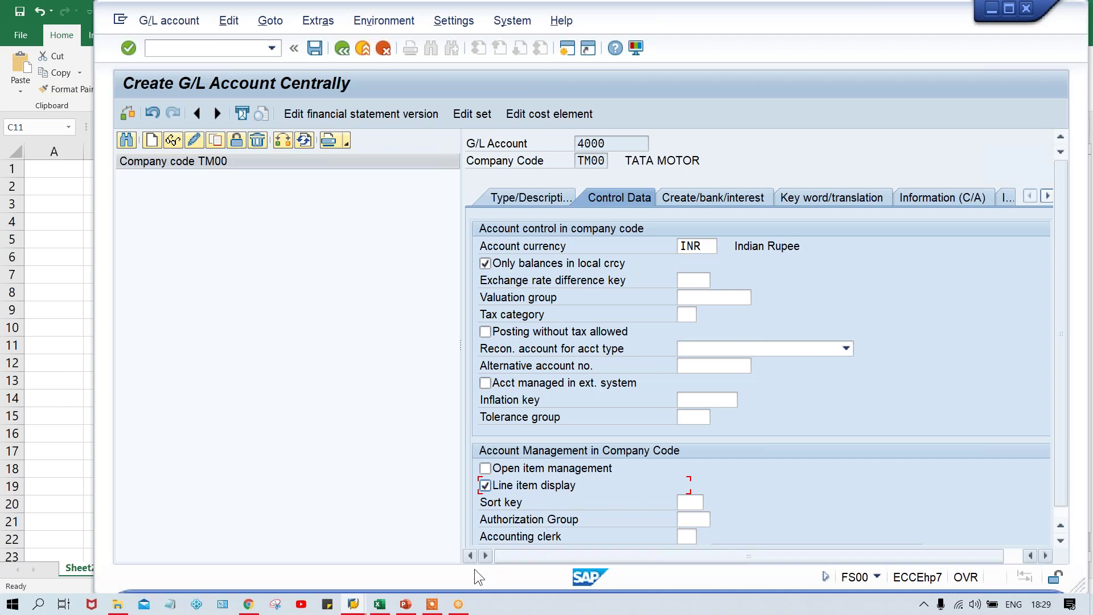
Switch to the Excel workbook and enter the heading RENT ACT in cell G12
{"action": "left_click", "coordinate": [380, 605]}
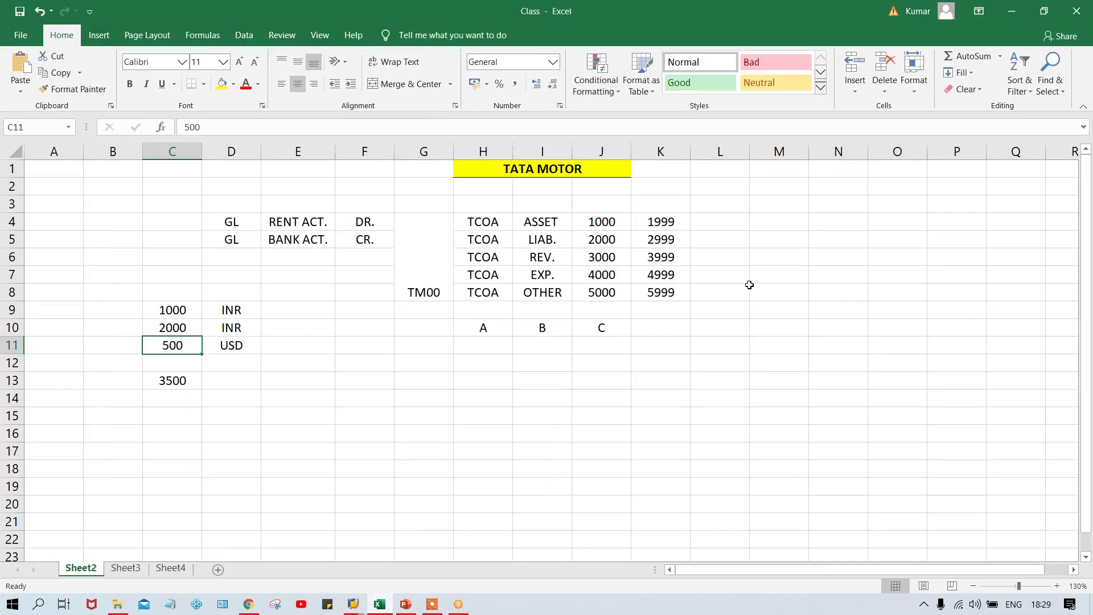
{"action": "left_click", "coordinate": [416, 335]}
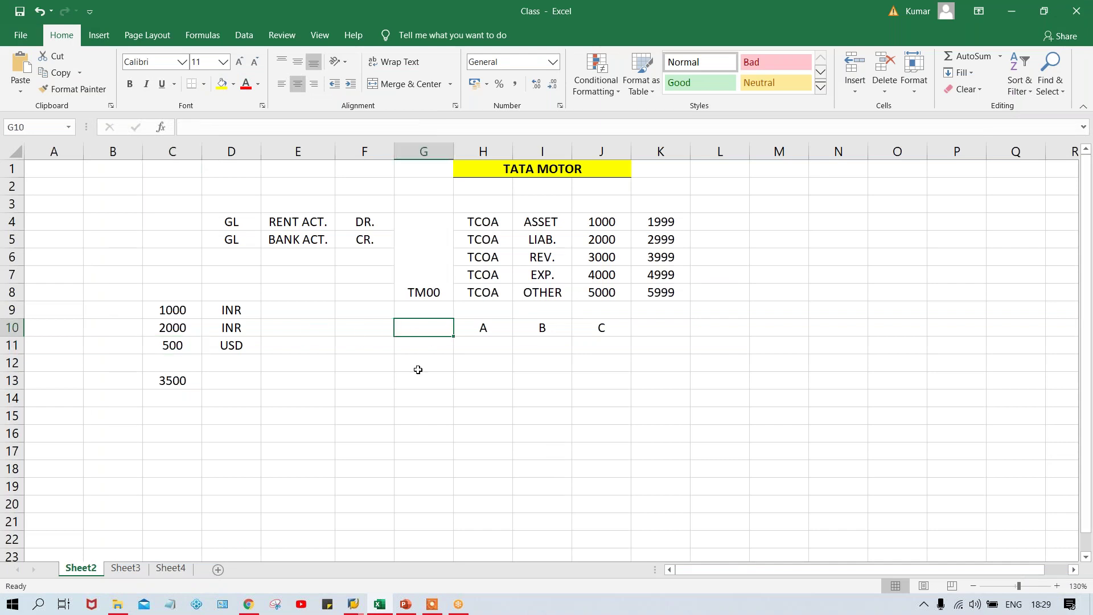
{"action": "left_click", "coordinate": [418, 369]}
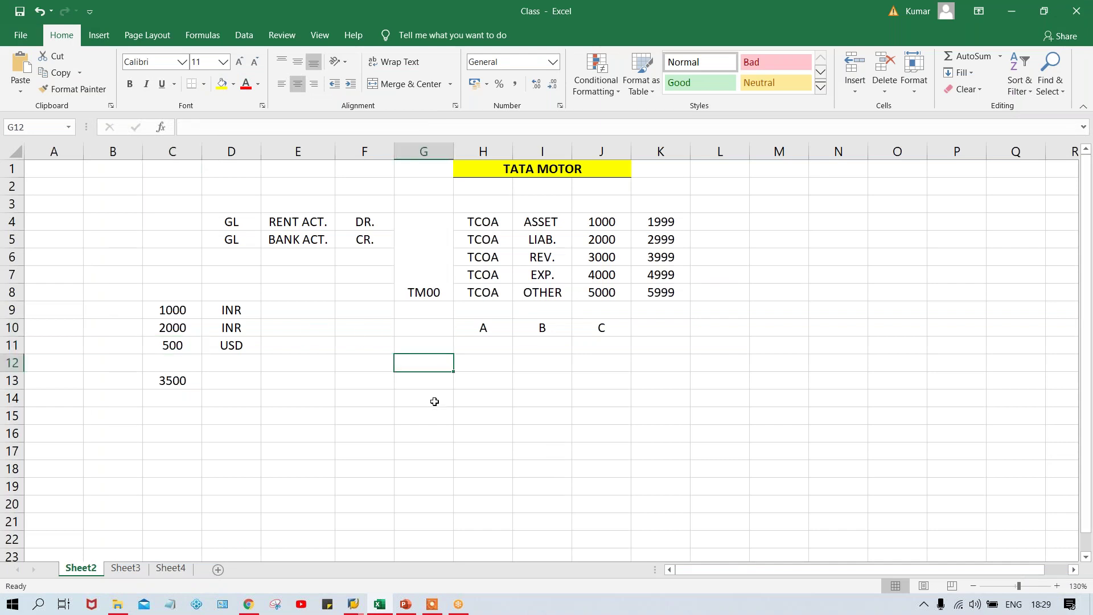
{"action": "type", "text": "RENT"}
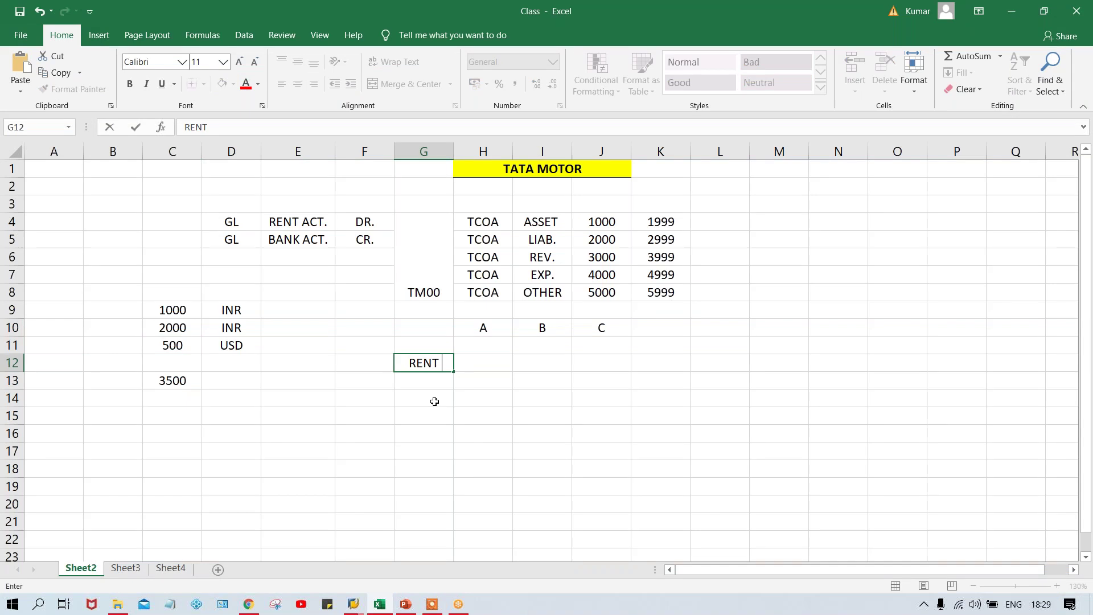
{"action": "type", "text": " ACT"}
{"action": "key", "text": "Return"}
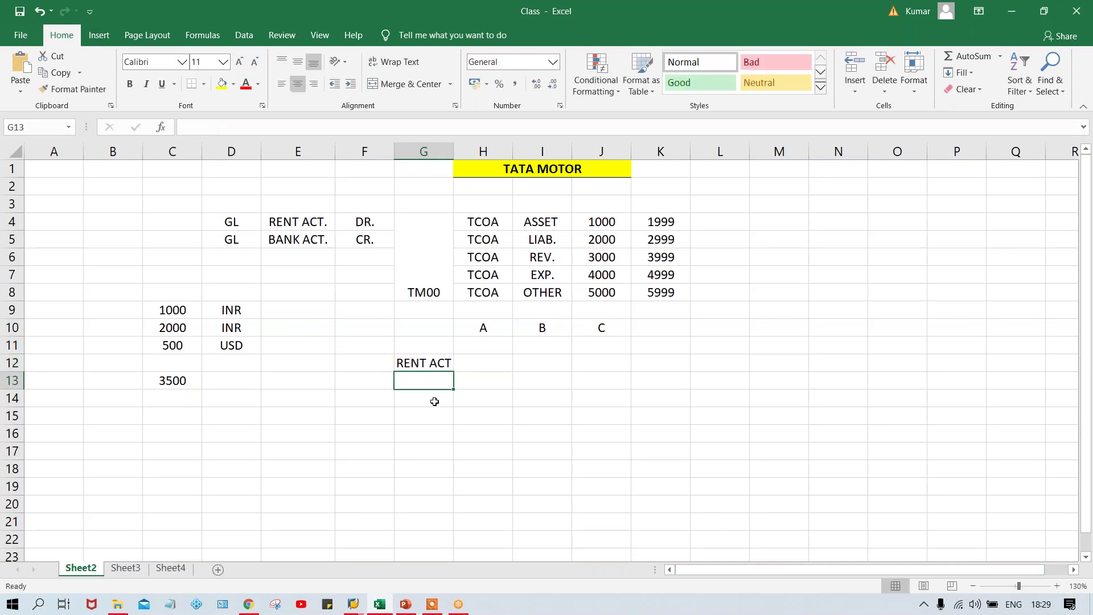
List the amounts 1000, 4000, 5000, 3000, 2000, 1500 and 6000 in cells G13 to G19 under RENT ACT
{"action": "type", "text": "1000"}
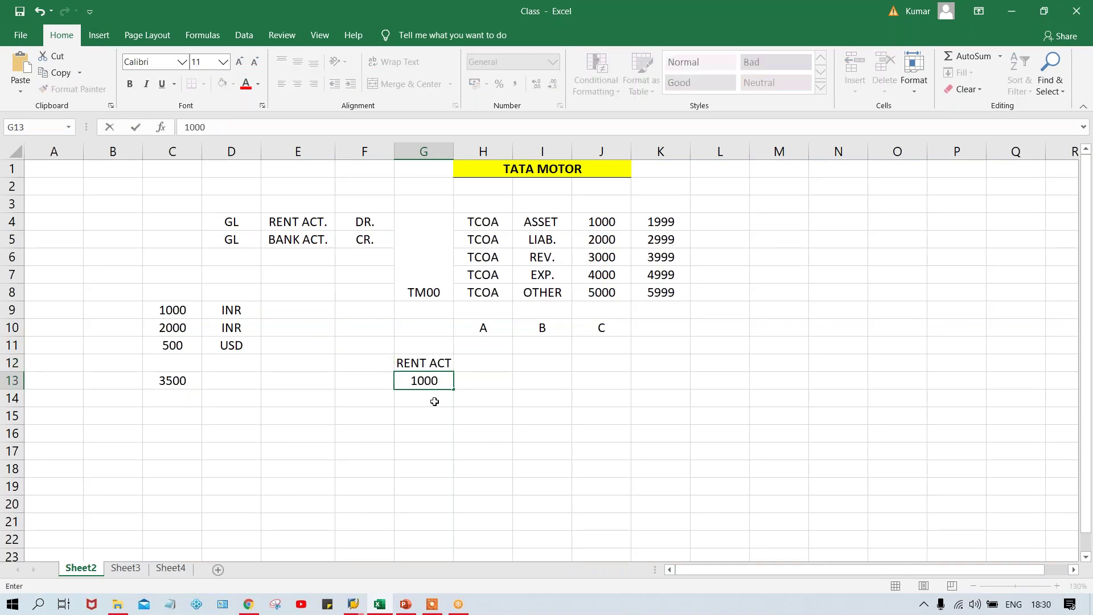
{"action": "key", "text": "Return"}
{"action": "type", "text": "4000"}
{"action": "key", "text": "Return"}
{"action": "type", "text": "5000"}
{"action": "key", "text": "Return"}
{"action": "type", "text": "3000"}
{"action": "key", "text": "Return"}
{"action": "type", "text": "2000"}
{"action": "key", "text": "Return"}
{"action": "type", "text": "1500"}
{"action": "key", "text": "Return"}
{"action": "type", "text": "6000"}
{"action": "key", "text": "Return"}
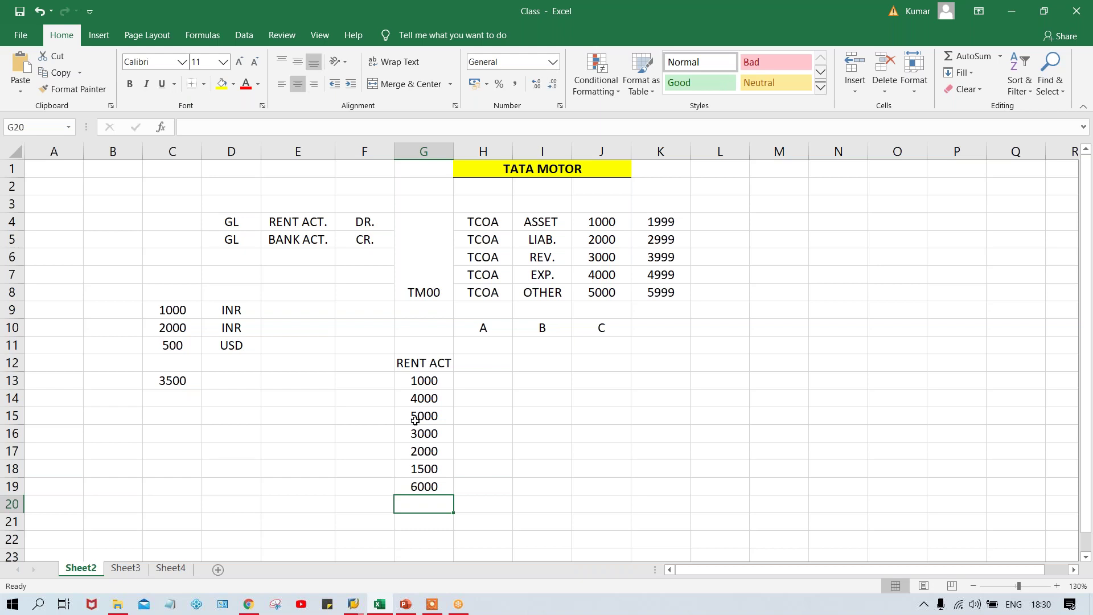
{"action": "left_click", "coordinate": [411, 382]}
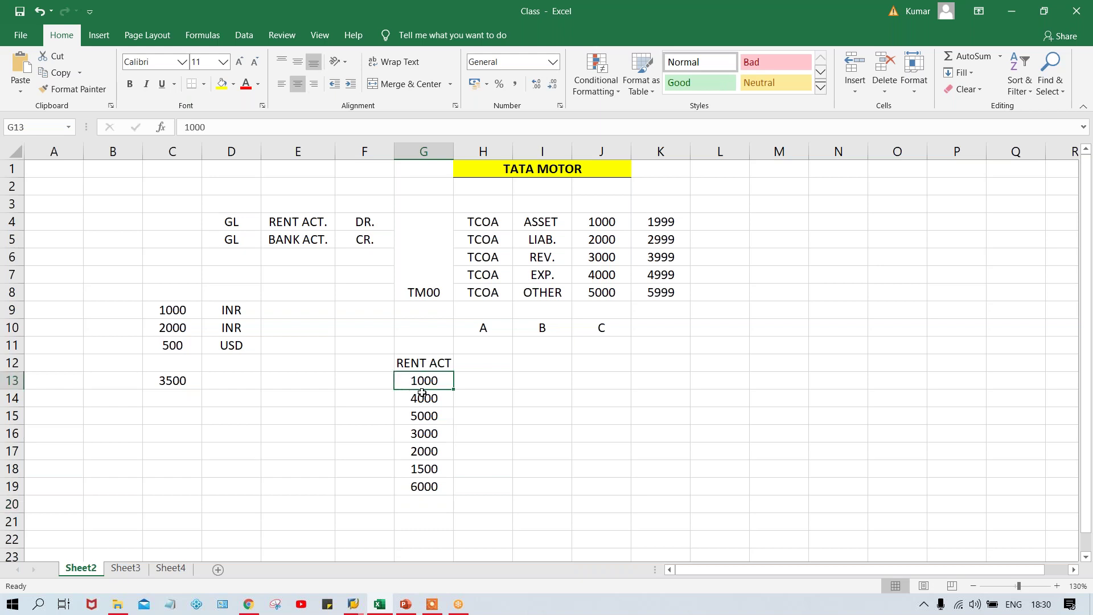
{"action": "left_click", "coordinate": [421, 394]}
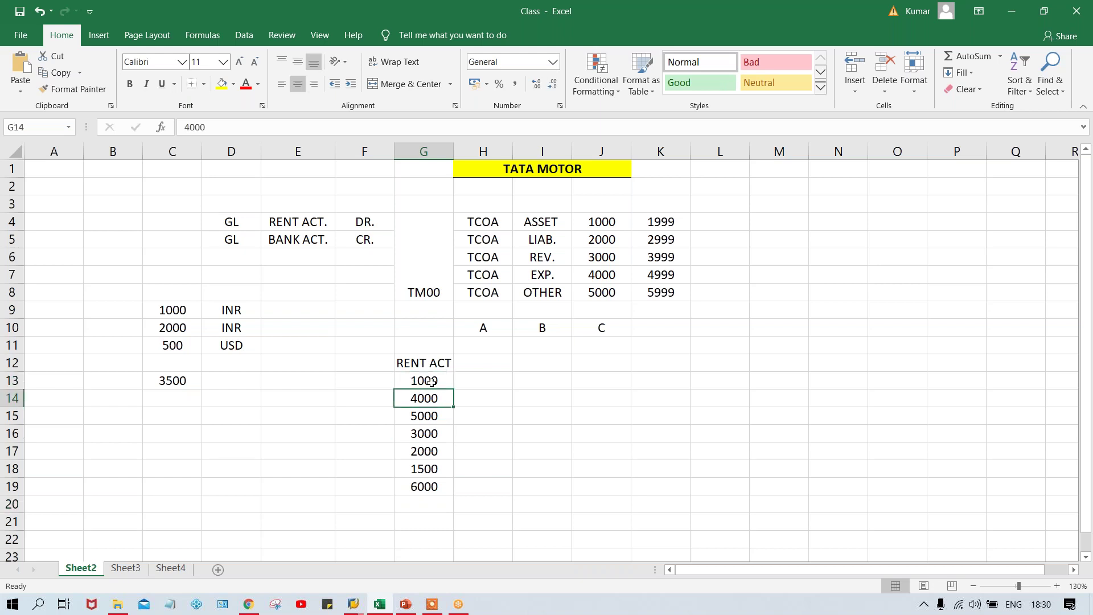
{"action": "left_click_drag", "start_coordinate": [429, 380], "coordinate": [442, 489]}
{"action": "left_click", "coordinate": [421, 518]}
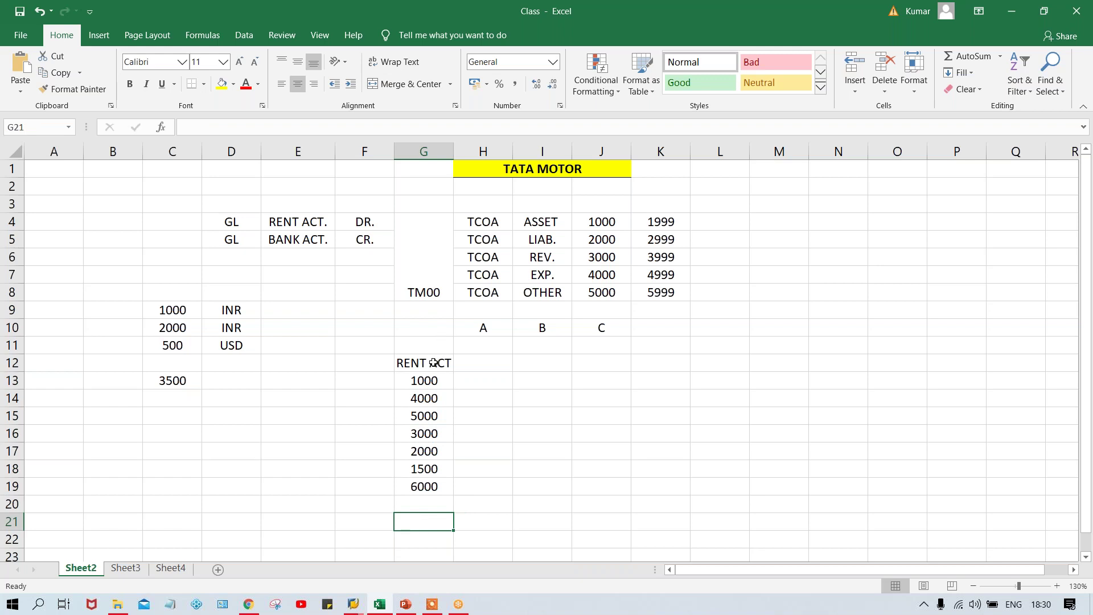
Select the rent amounts in G13 to G19 to read their sum and enter the total 22500 in G20
{"action": "left_click_drag", "start_coordinate": [426, 379], "coordinate": [427, 493]}
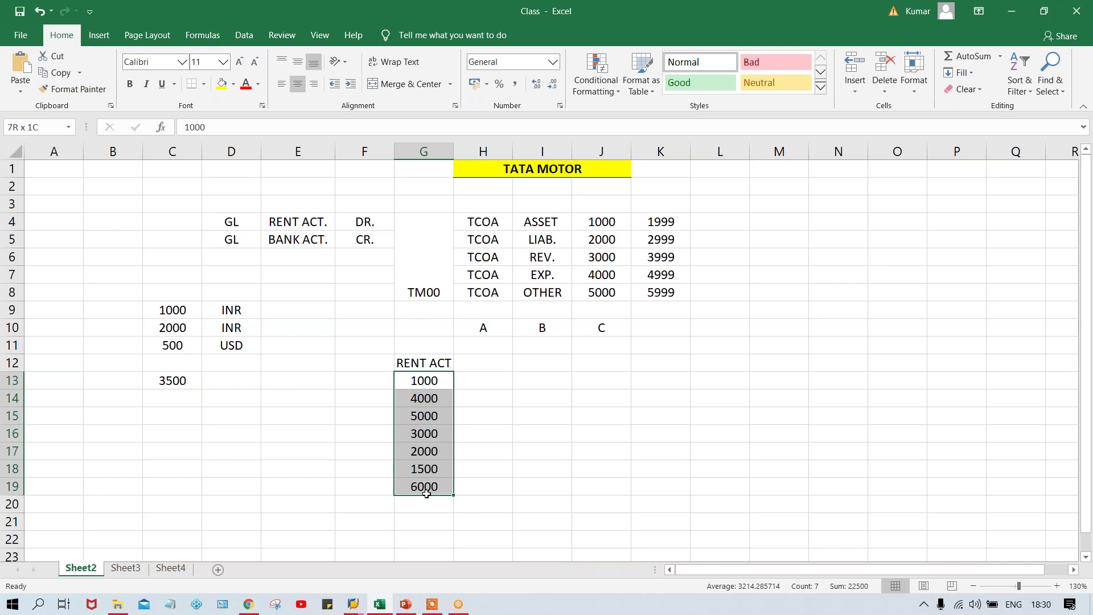
{"action": "left_click_drag", "start_coordinate": [426, 493], "coordinate": [427, 493]}
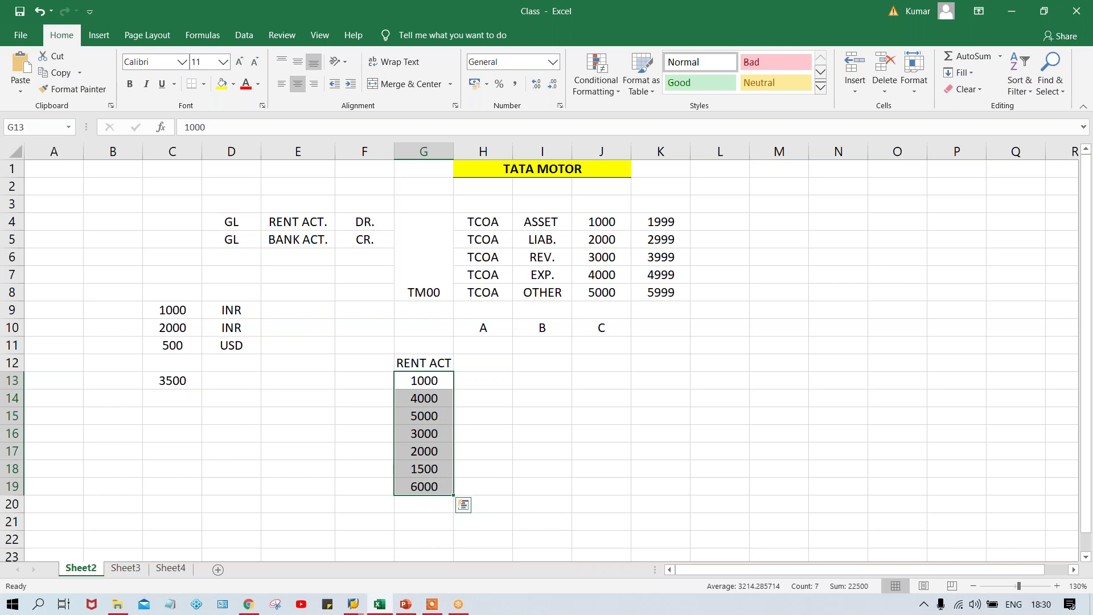
{"action": "left_click", "coordinate": [422, 510]}
{"action": "type", "text": "22500"}
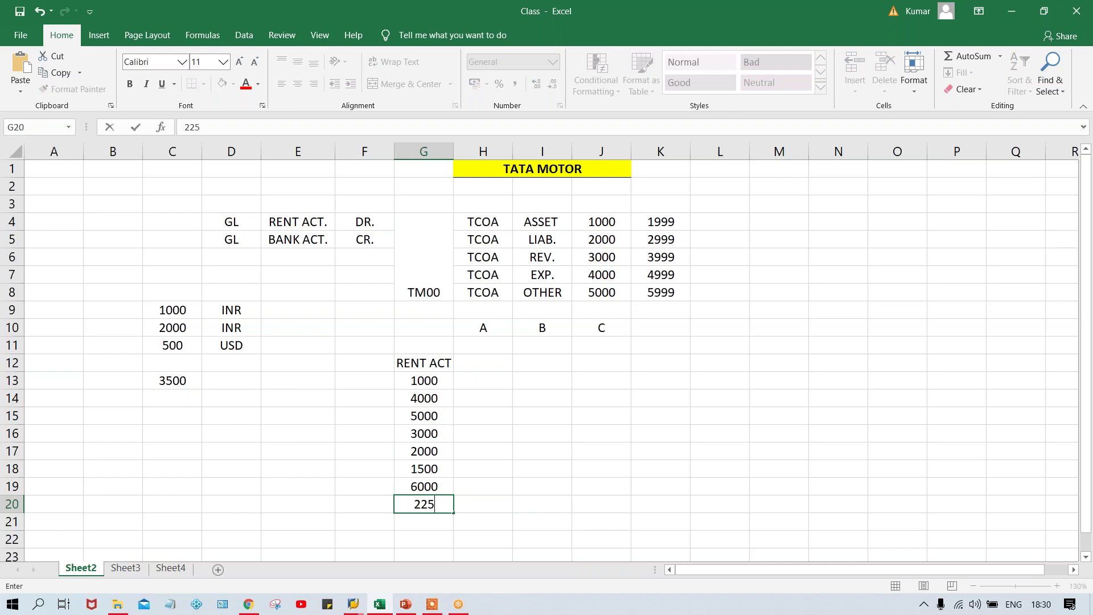
{"action": "key", "text": "Return"}
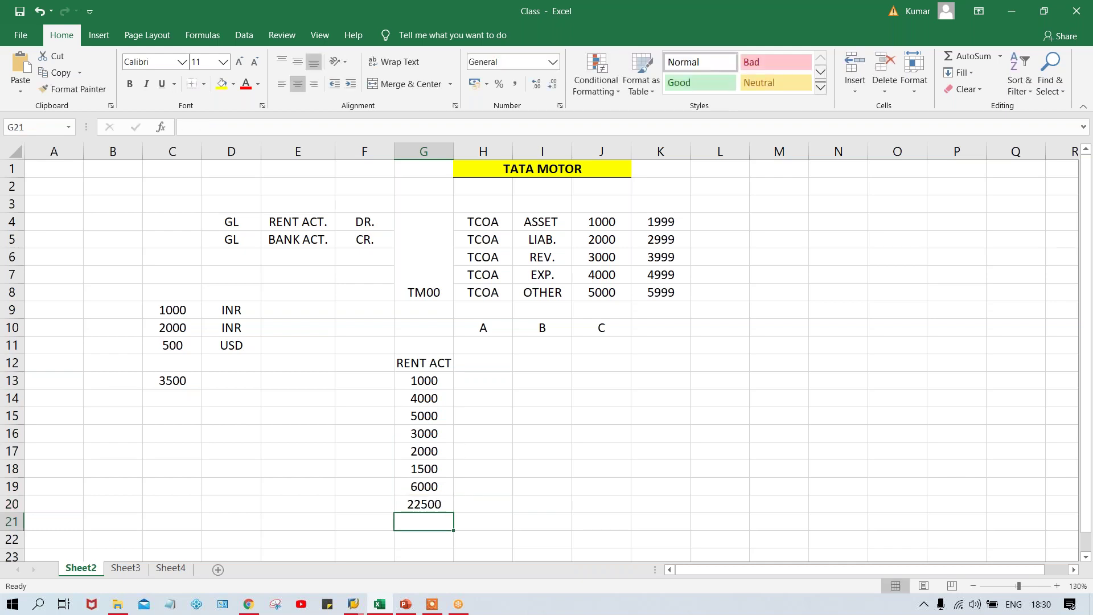
Compare the individual rent amounts in G13 to G19 with the total in G20, checking SAP's Line item display setting in between
{"action": "left_click", "coordinate": [434, 507]}
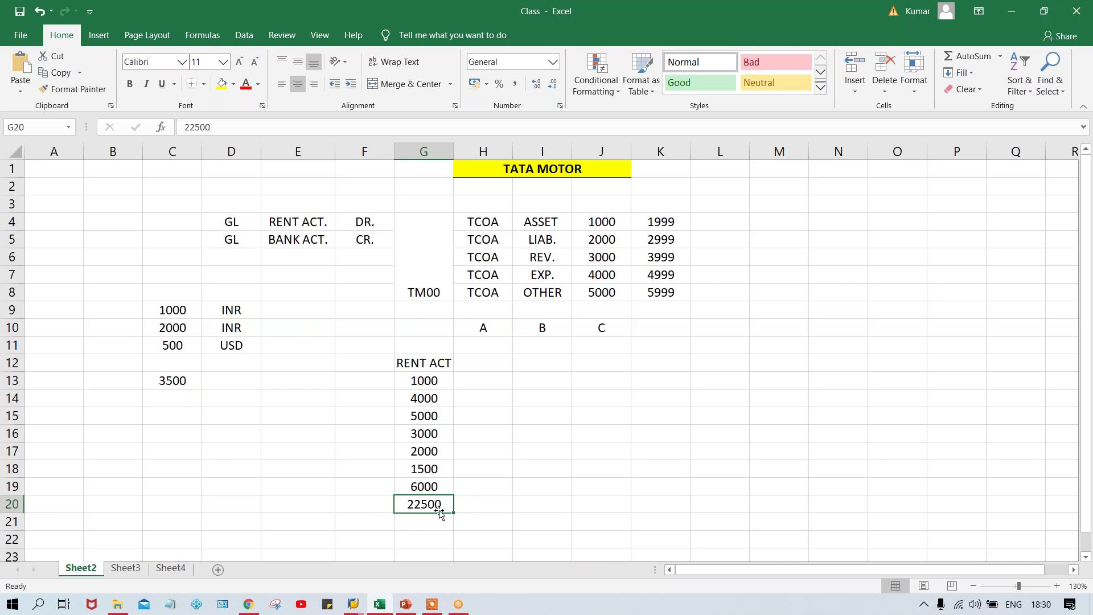
{"action": "left_click_drag", "start_coordinate": [417, 380], "coordinate": [426, 485]}
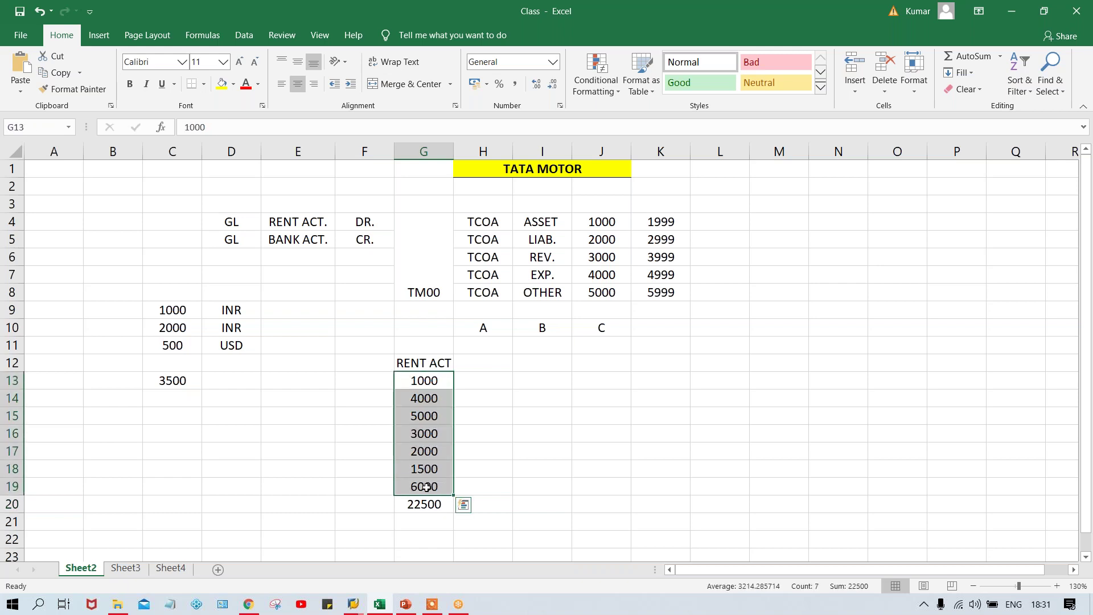
{"action": "left_click", "coordinate": [411, 504]}
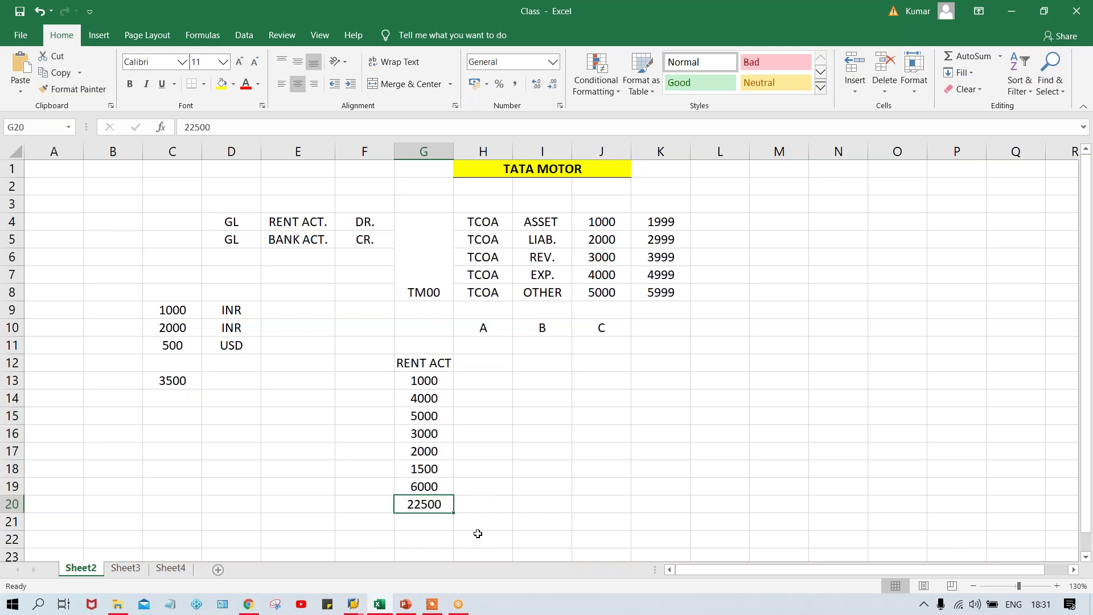
{"action": "left_click", "coordinate": [433, 394]}
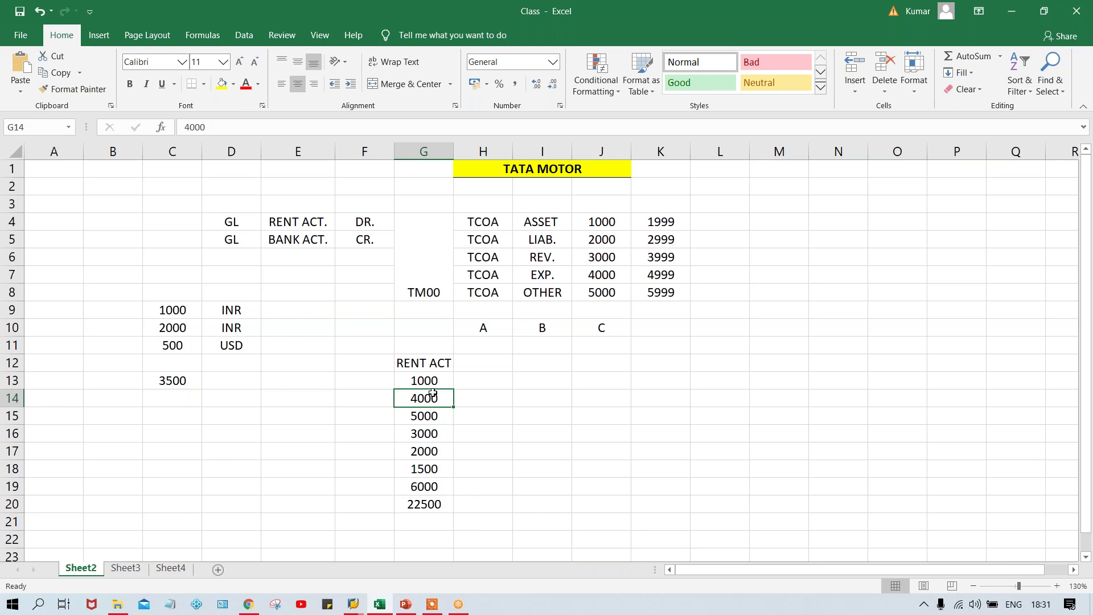
{"action": "key", "text": "alt+Tab"}
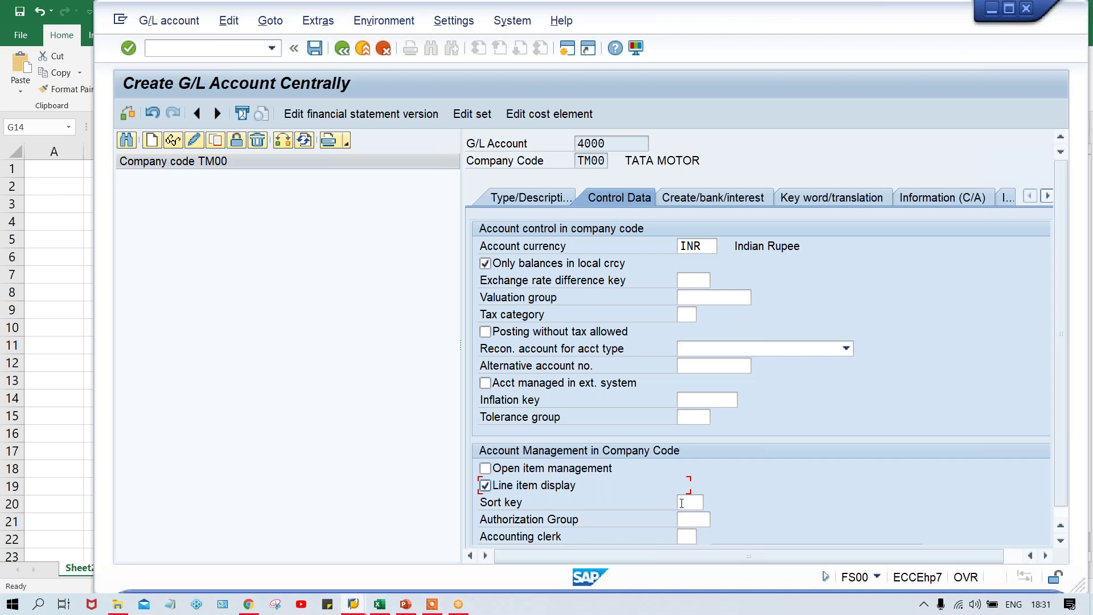
{"action": "left_click", "coordinate": [380, 604]}
{"action": "left_click", "coordinate": [437, 505]}
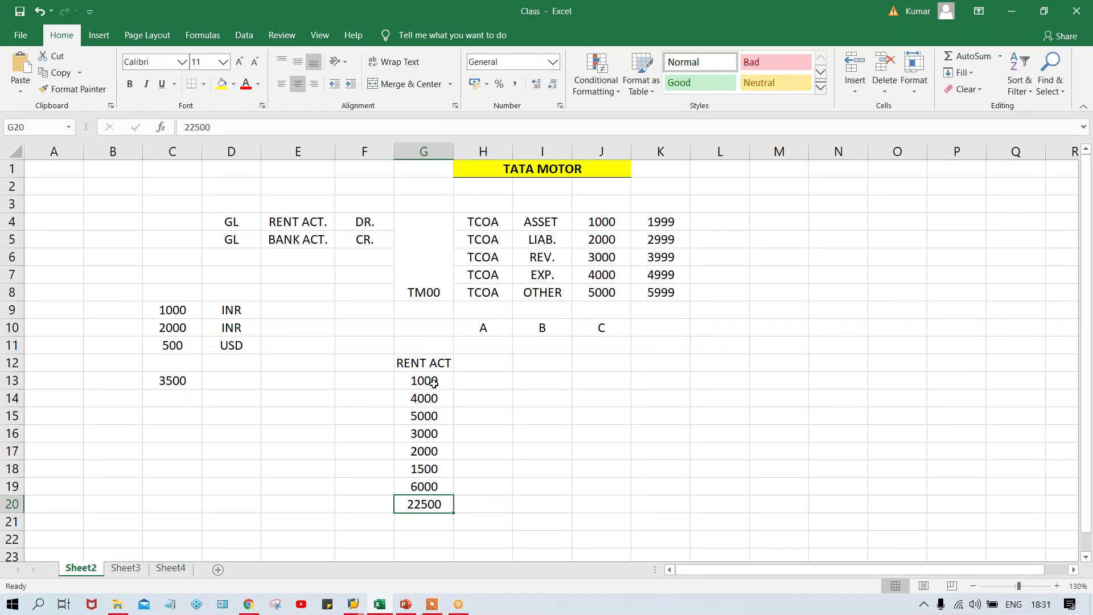
{"action": "left_click_drag", "start_coordinate": [434, 382], "coordinate": [443, 483]}
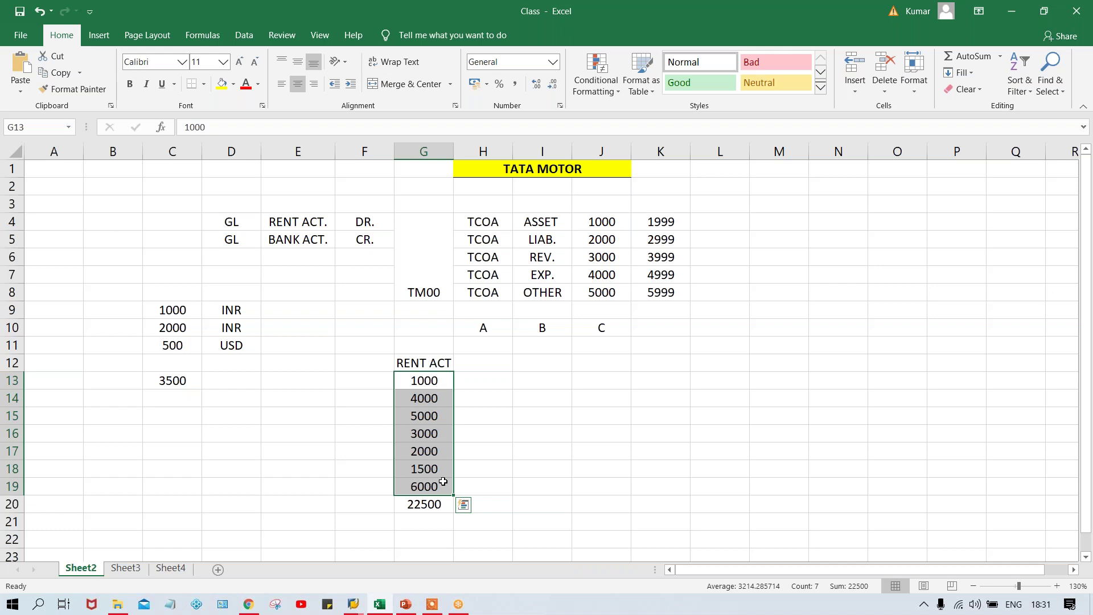
{"action": "left_click", "coordinate": [407, 501]}
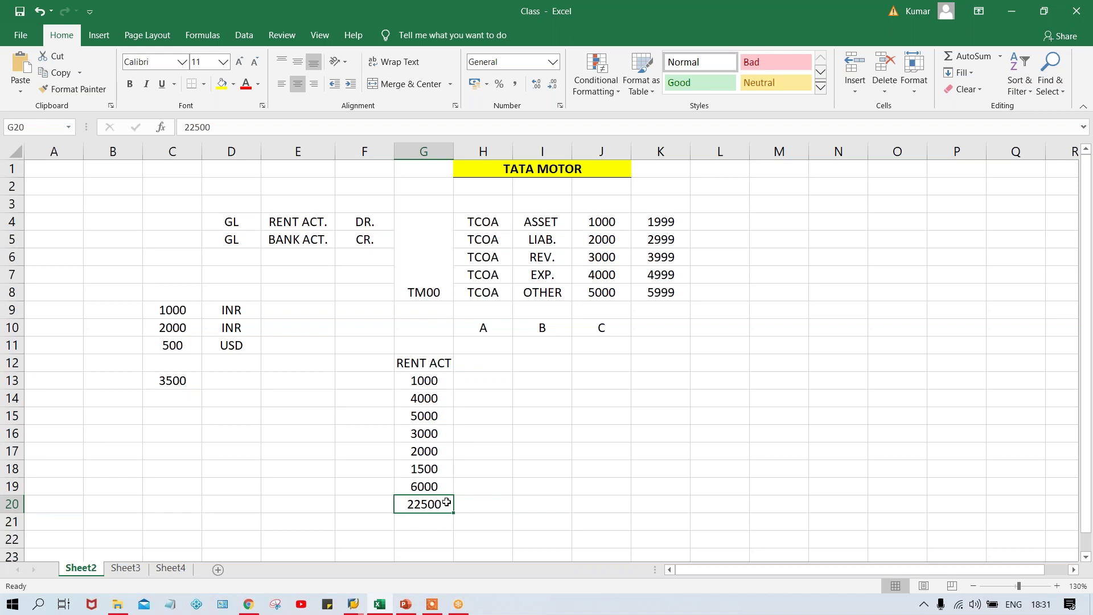
{"action": "left_click_drag", "start_coordinate": [430, 381], "coordinate": [439, 484]}
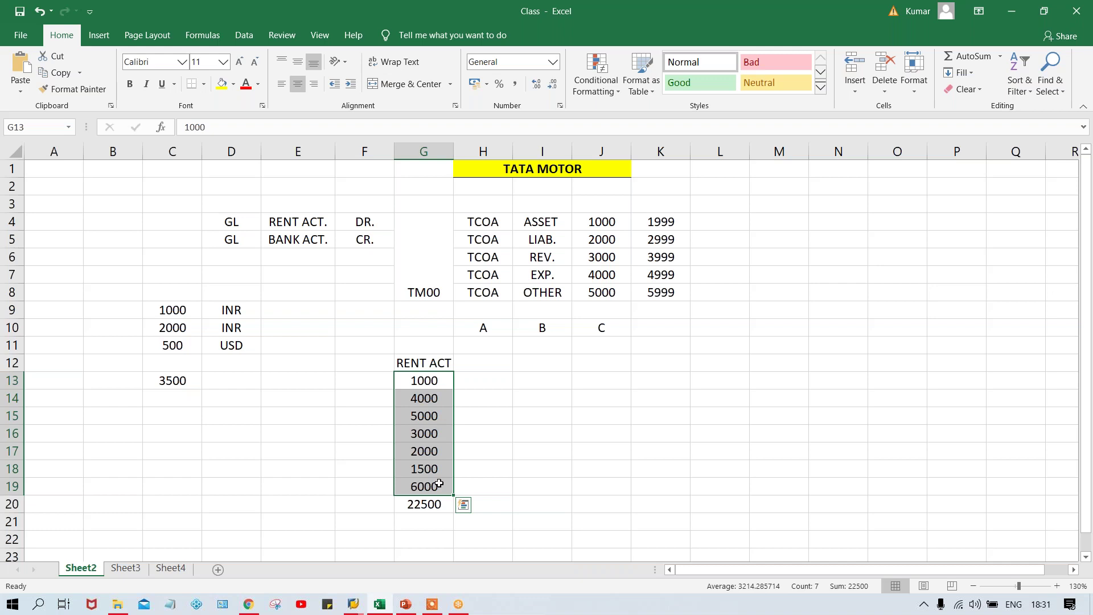
{"action": "left_click", "coordinate": [418, 506]}
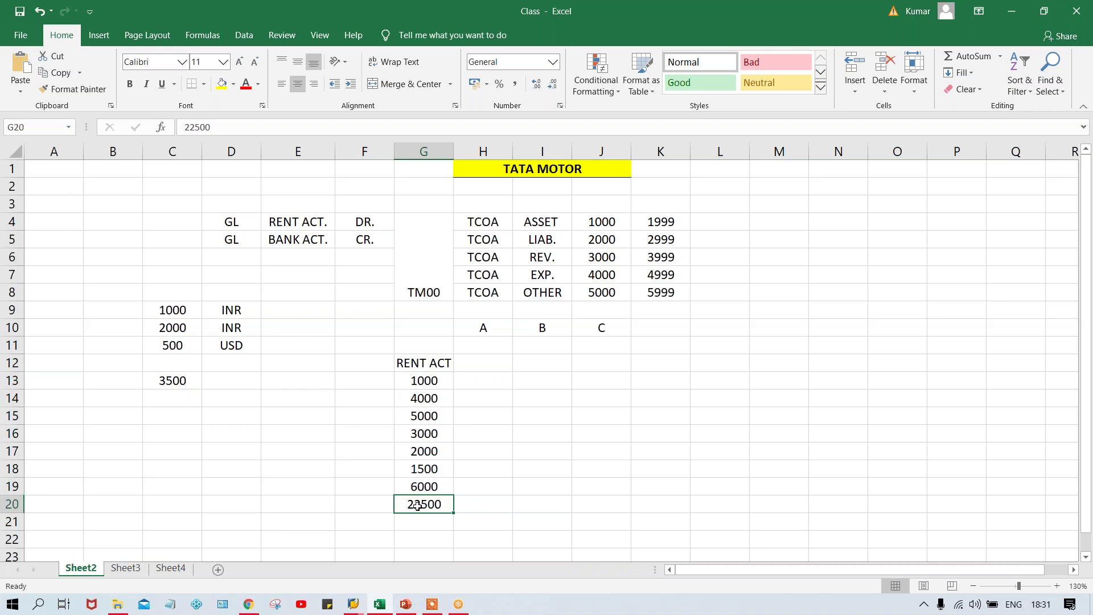
Switch to SAP and set the sort key of G/L account 4000 to 001 (Posting date)
{"action": "key", "text": "alt+Tab"}
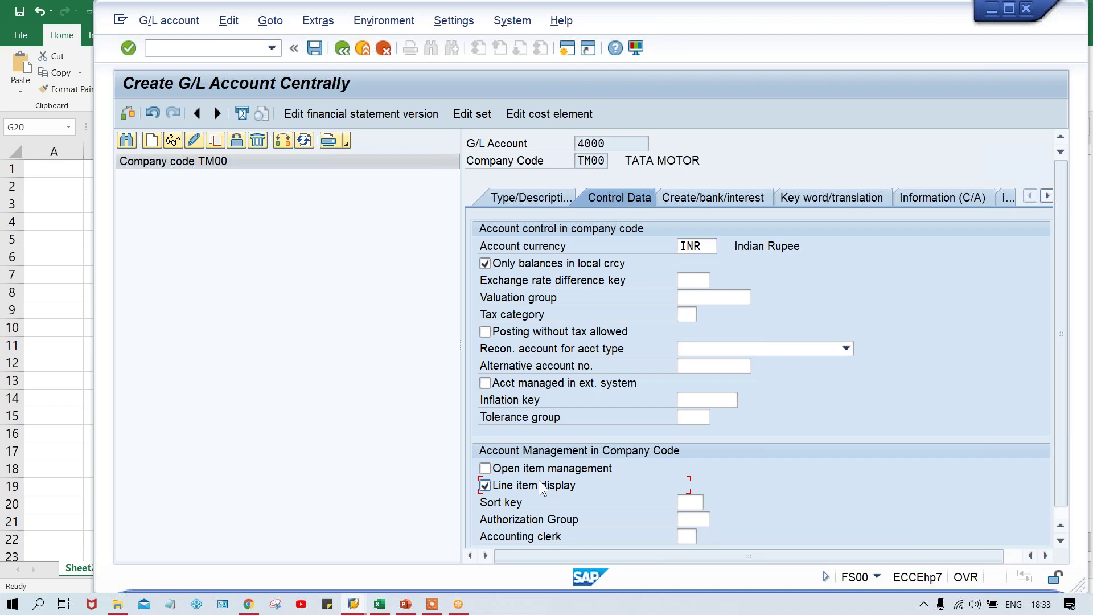
{"action": "left_click", "coordinate": [703, 503]}
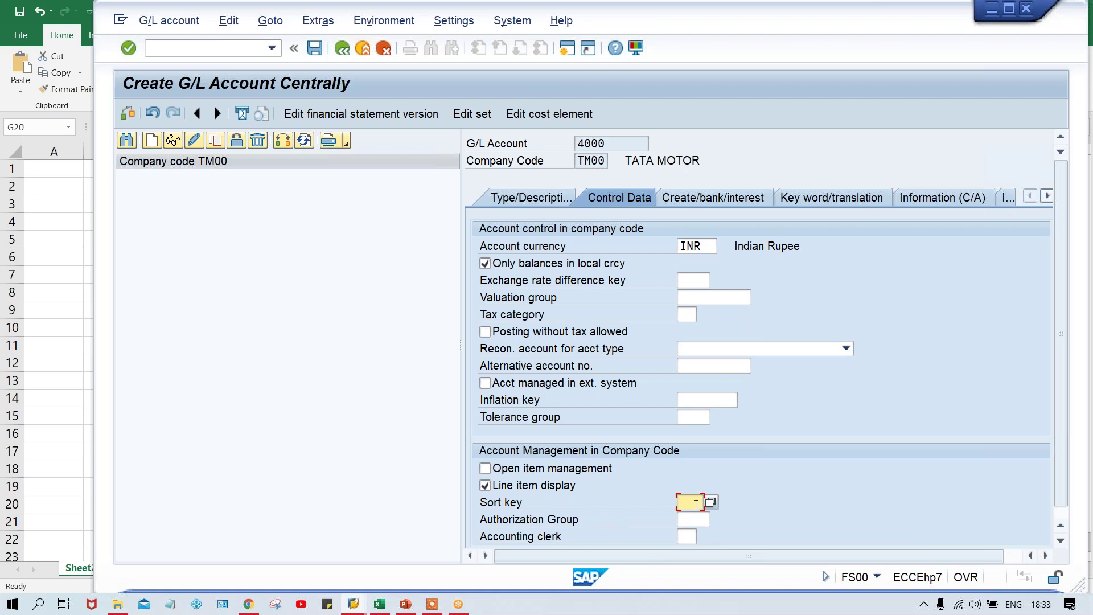
{"action": "type", "text": "00"}
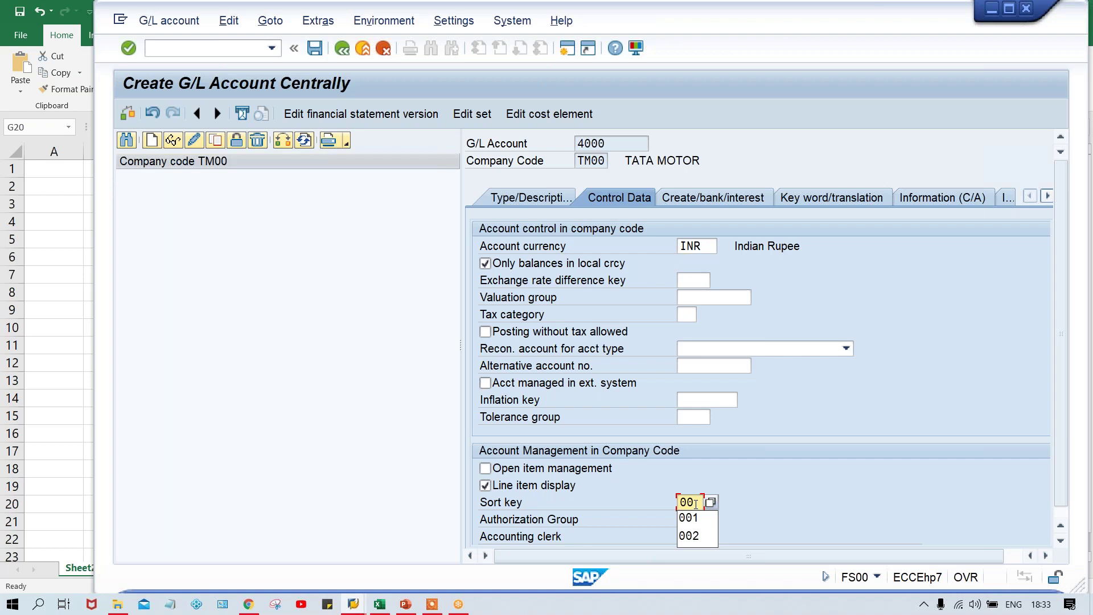
{"action": "key", "text": "Down"}
{"action": "key", "text": "Return"}
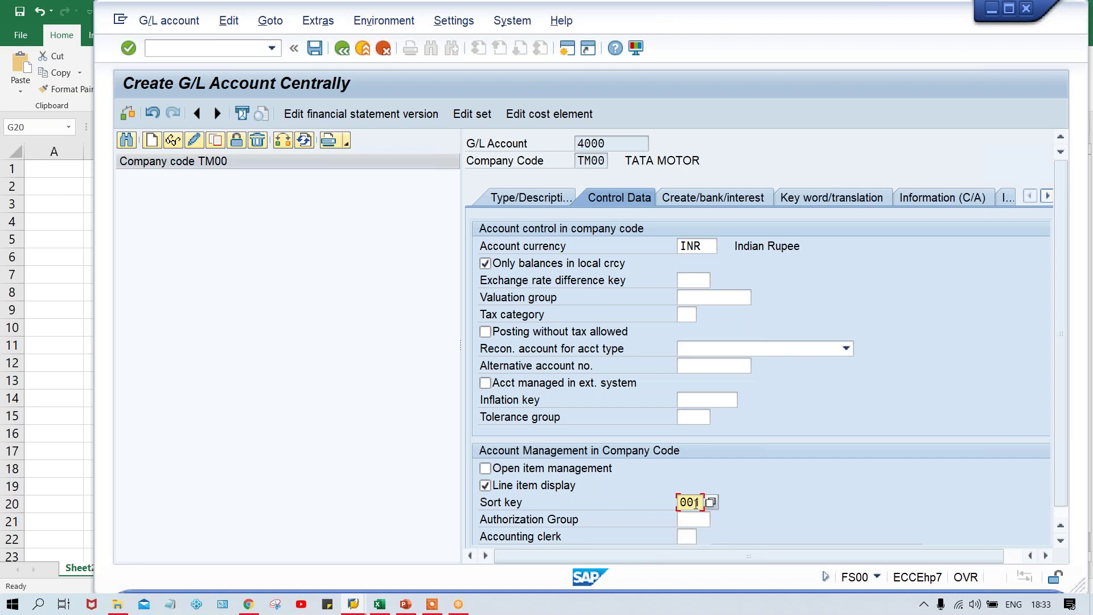
{"action": "key", "text": "Return"}
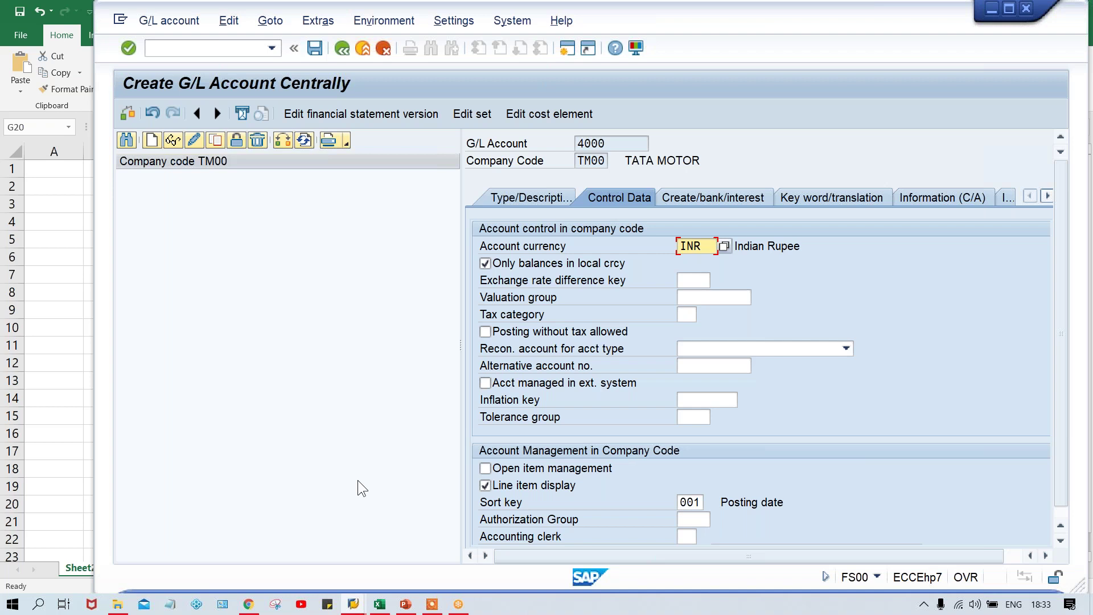
Switch to the Excel workbook and replace the RENT ACT heading in cell G12 with AMT
{"action": "left_click", "coordinate": [380, 604]}
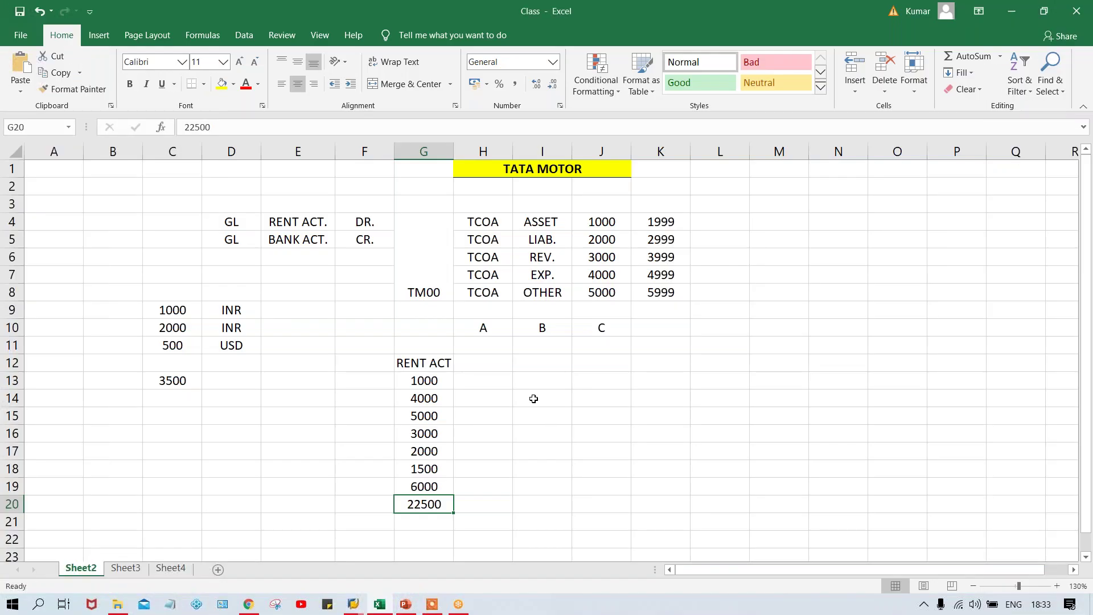
{"action": "left_click", "coordinate": [358, 383]}
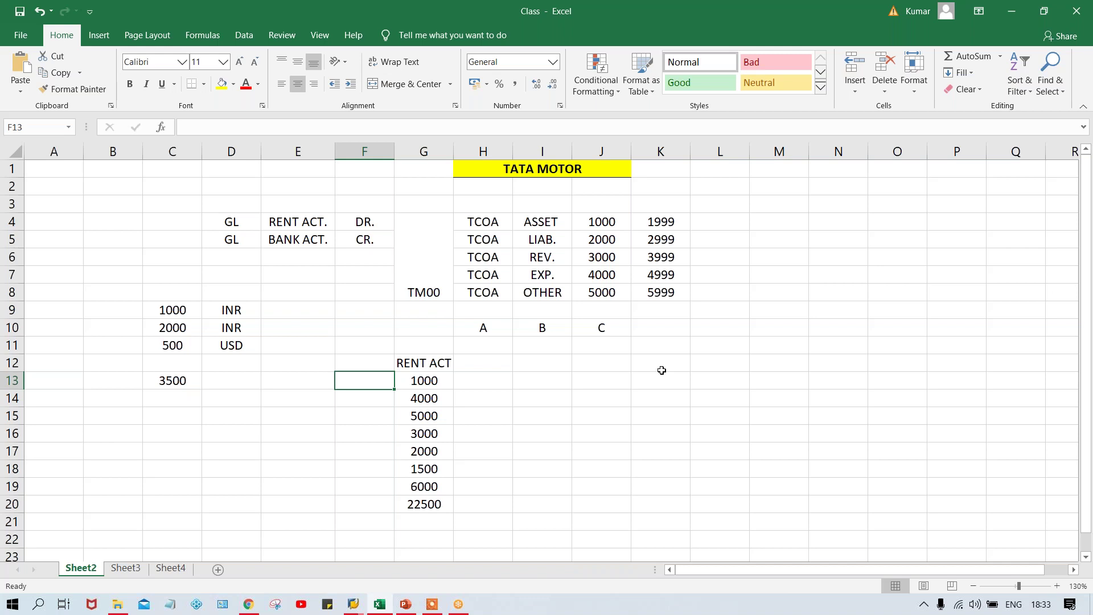
{"action": "left_click", "coordinate": [424, 362]}
{"action": "key", "text": "Delete"}
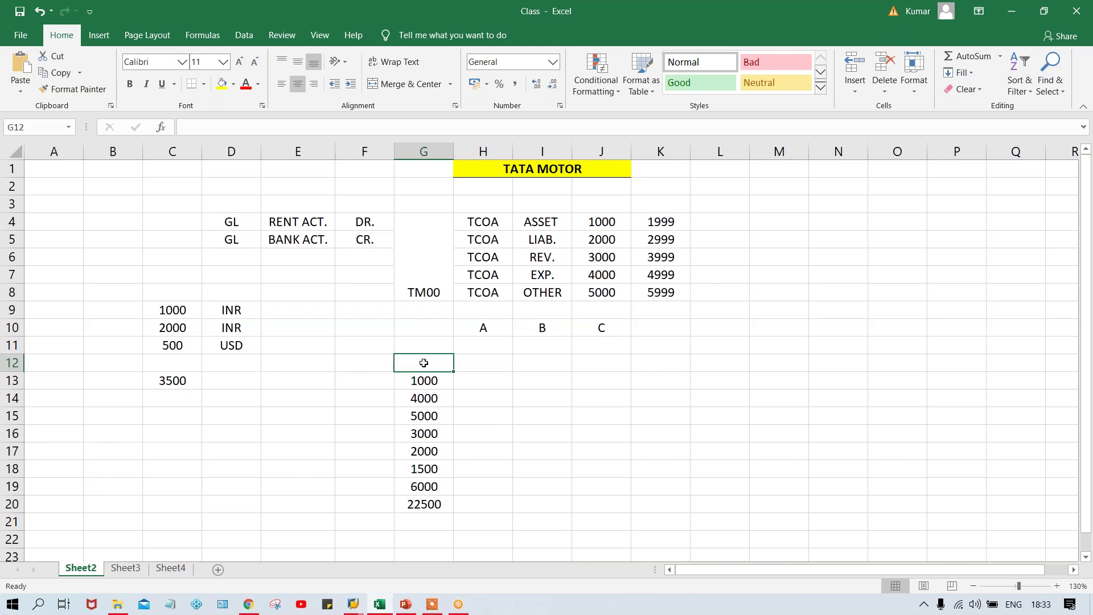
{"action": "type", "text": "AMT."}
{"action": "key", "text": "Return"}
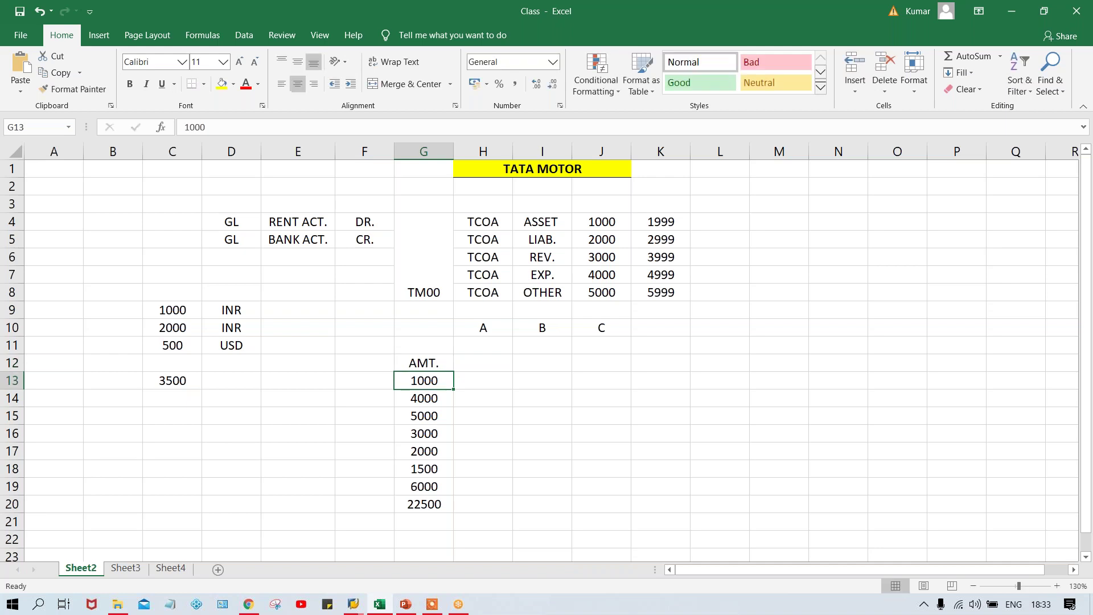
Enter the column headings CURR., REF. and TEXT in cells H12, I12 and J12
{"action": "left_click", "coordinate": [478, 364]}
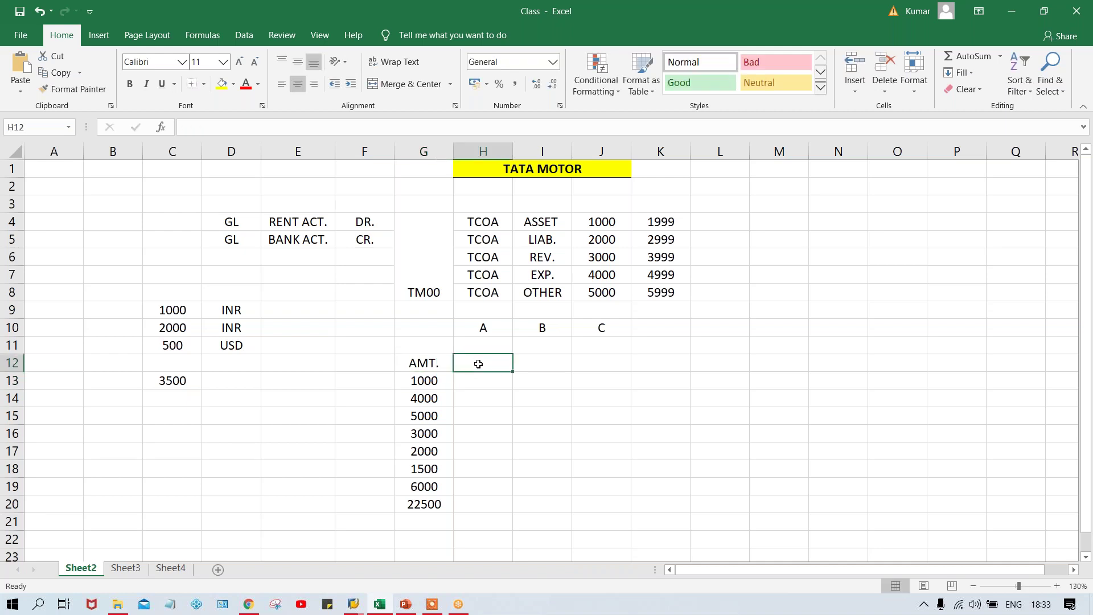
{"action": "type", "text": "CURR."}
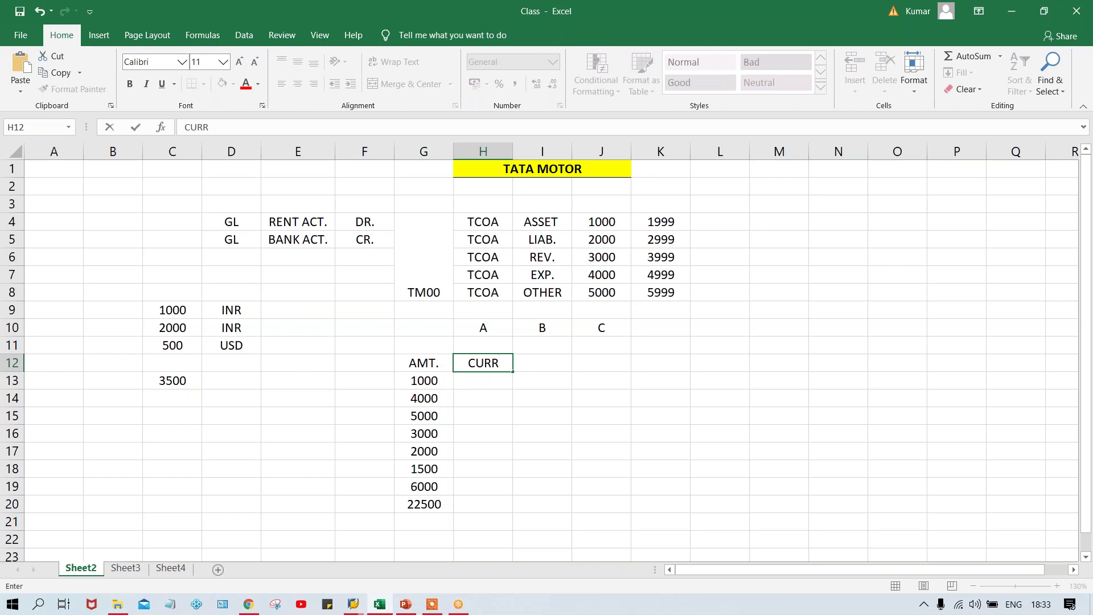
{"action": "key", "text": "Return"}
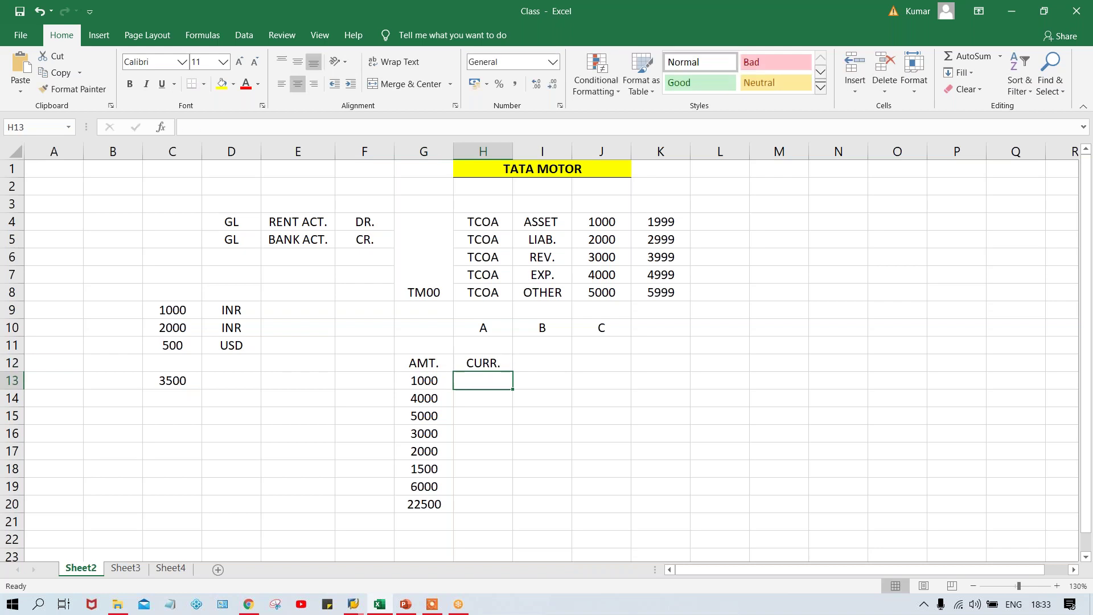
{"action": "left_click", "coordinate": [557, 360]}
{"action": "type", "text": "REF."}
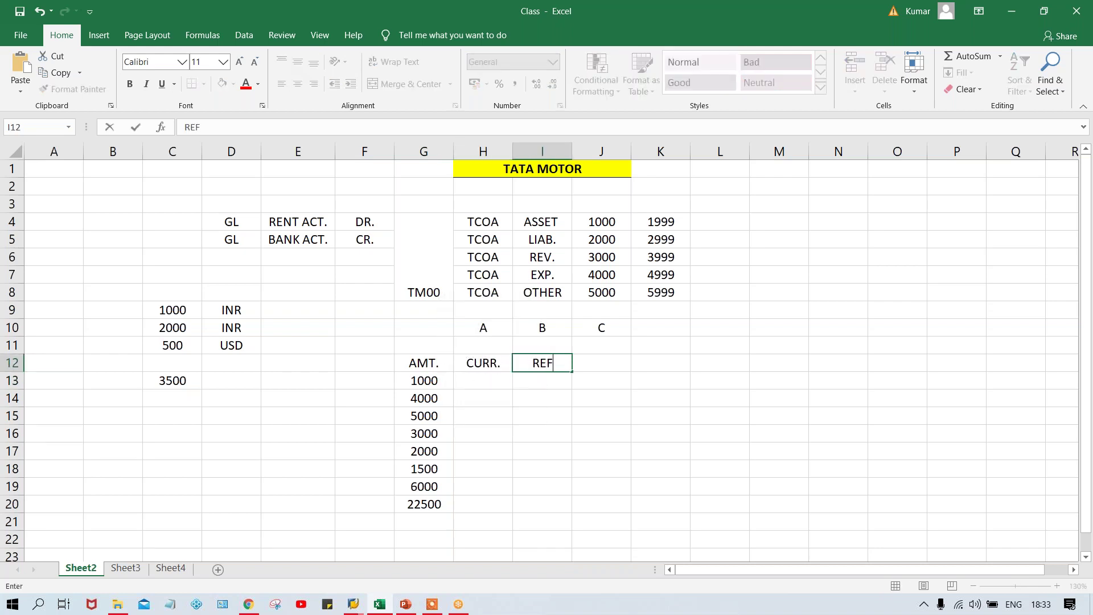
{"action": "left_click", "coordinate": [601, 363]}
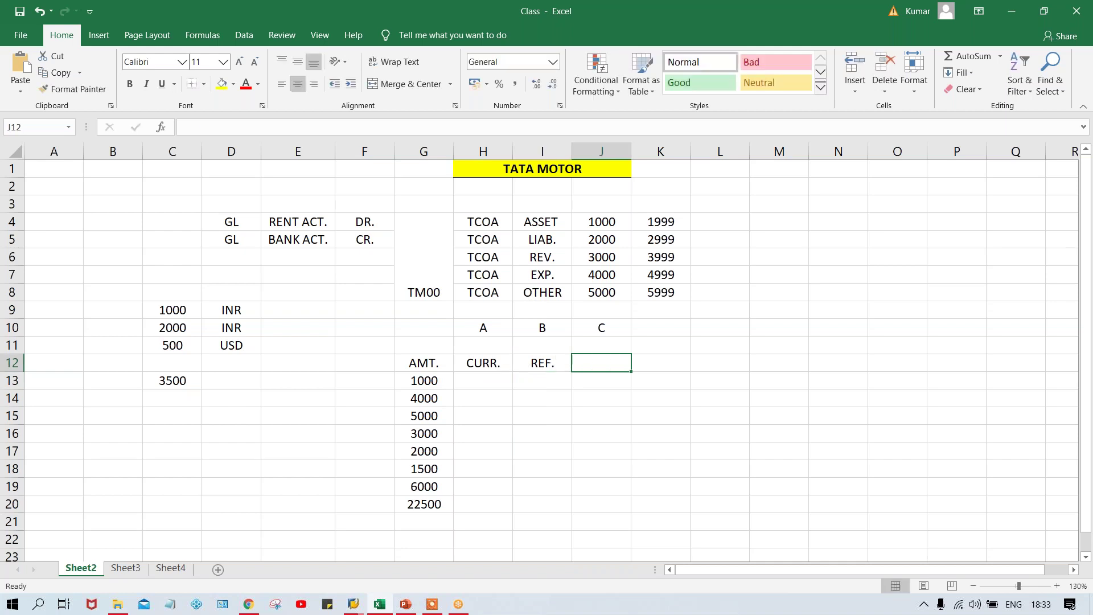
{"action": "type", "text": "TEST"}
{"action": "key", "text": "BackSpace"}
{"action": "key", "text": "BackSpace"}
{"action": "type", "text": "XT"}
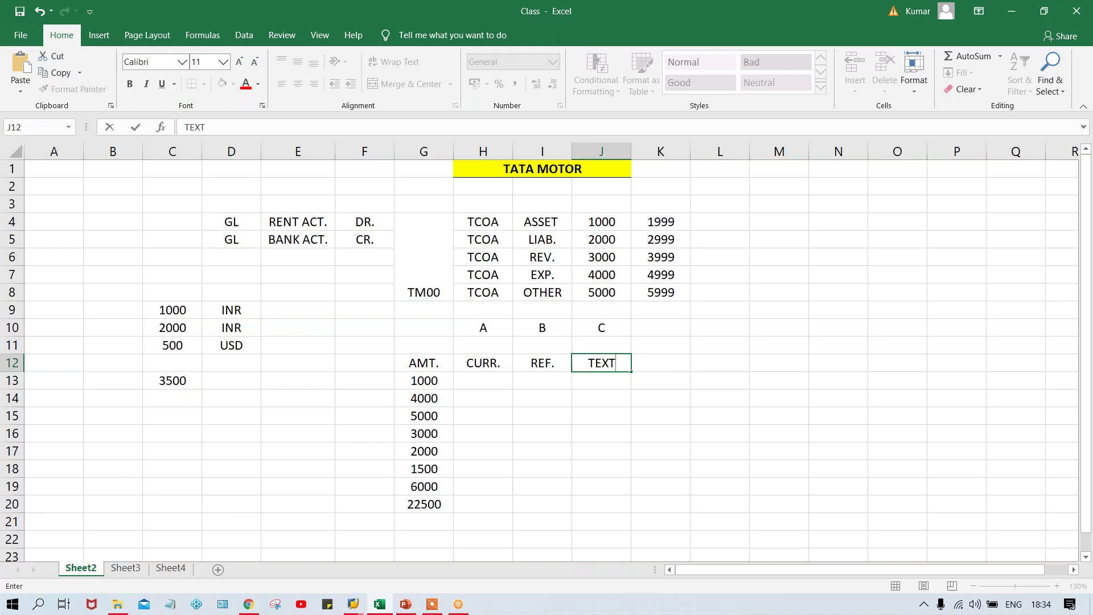
{"action": "left_click", "coordinate": [542, 380]}
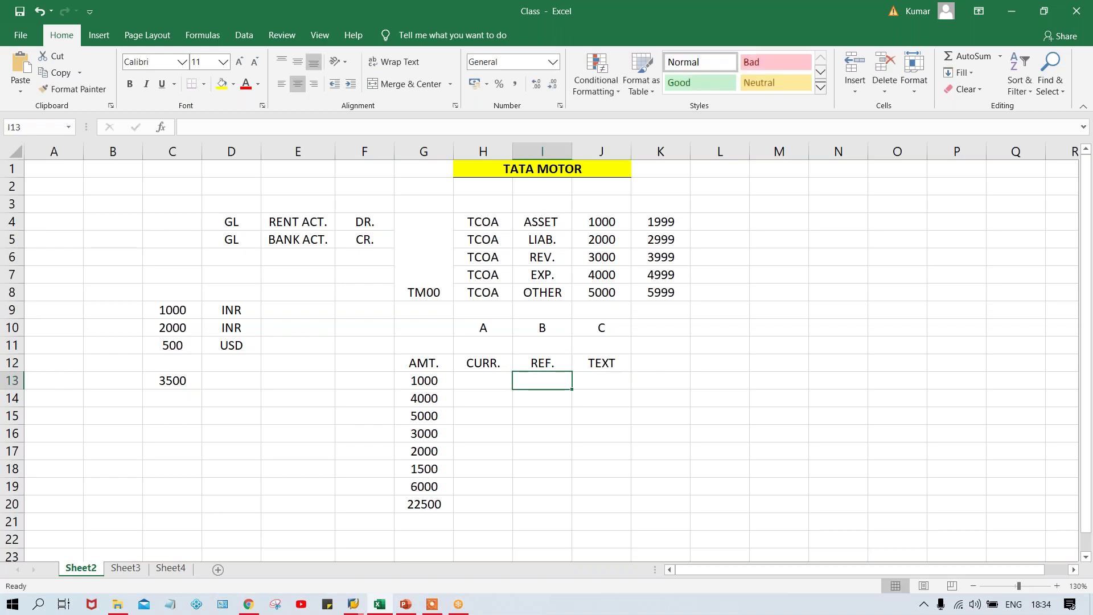
Add the date column headings PD in cell F12 and DD in cell E12
{"action": "left_click", "coordinate": [379, 366]}
{"action": "type", "text": "PD"}
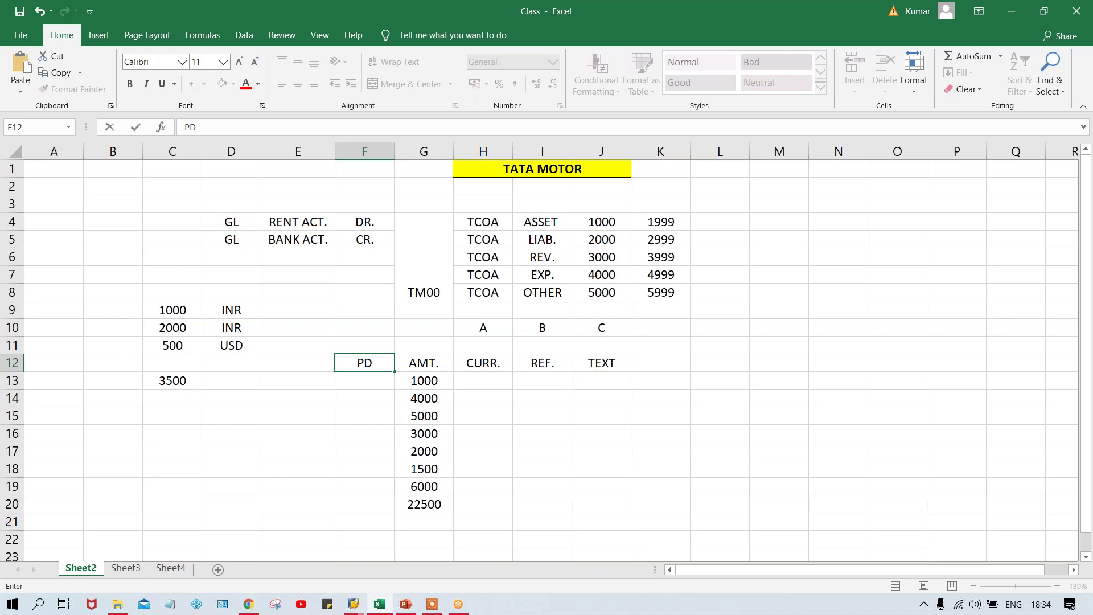
{"action": "left_click", "coordinate": [297, 363]}
{"action": "type", "text": "DD"}
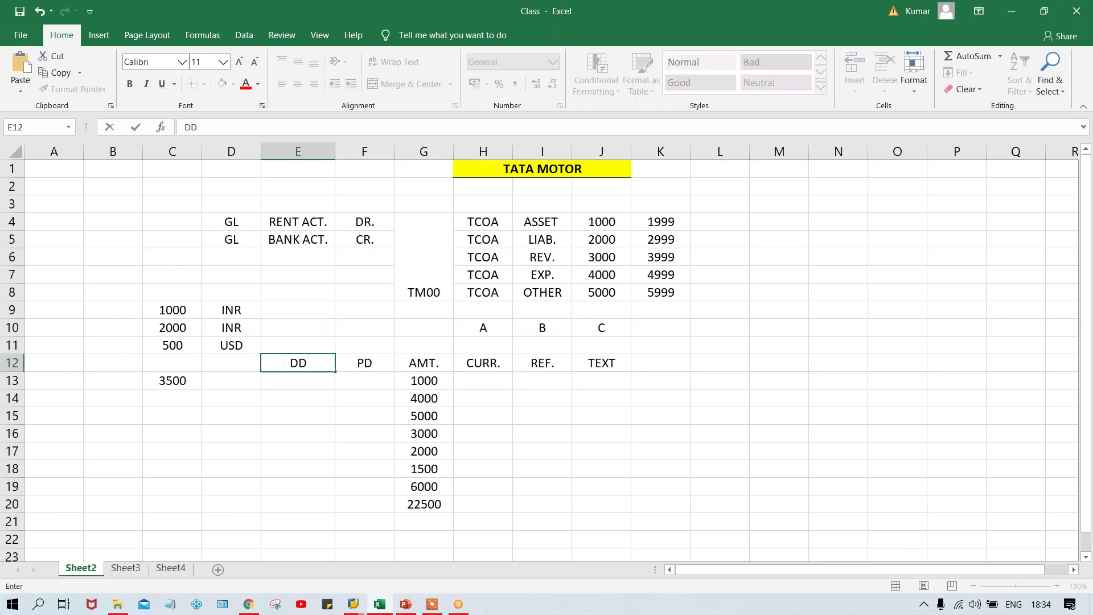
{"action": "key", "text": "Left"}
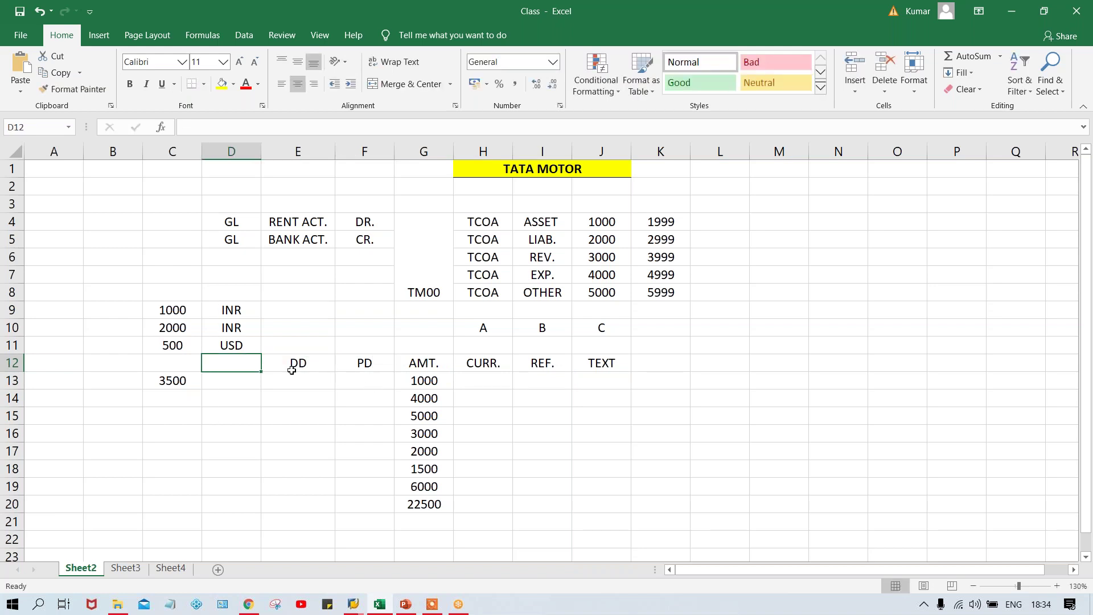
Clear the example currency amounts and their total from cells C9:D14
{"action": "left_click_drag", "start_coordinate": [169, 310], "coordinate": [247, 398]}
{"action": "key", "text": "BackSpace"}
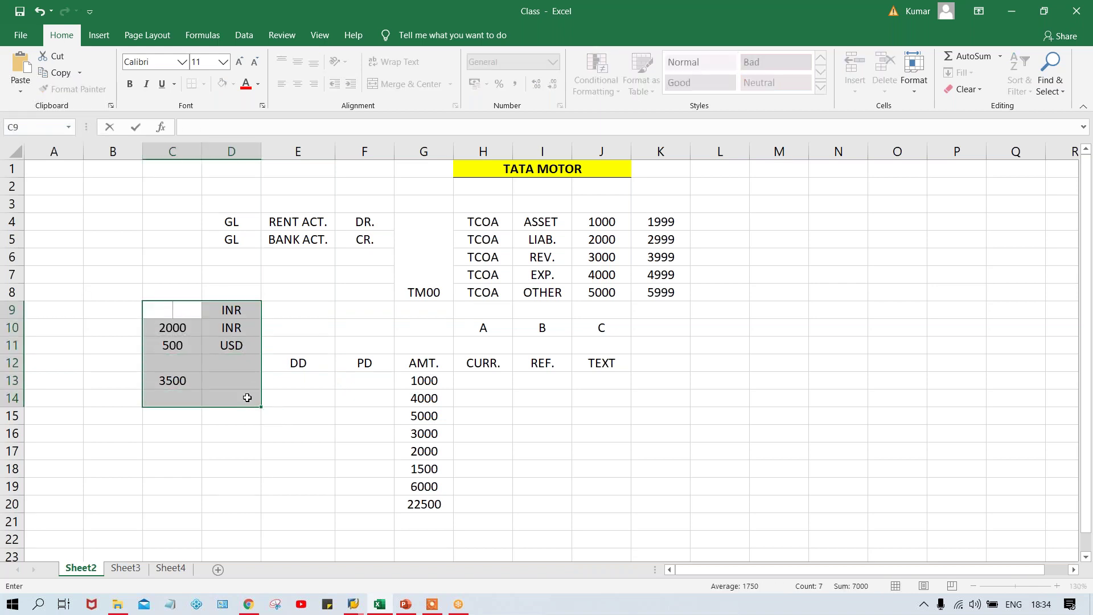
{"action": "key", "text": "Escape"}
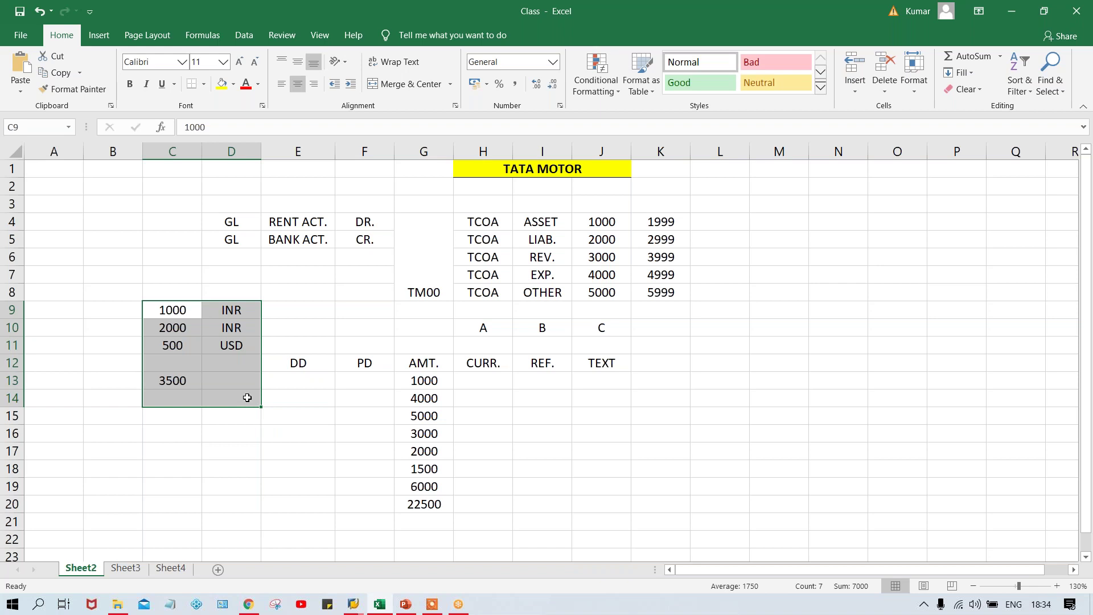
{"action": "key", "text": "Delete"}
Enter the column heading ASSIG. in cell D12
{"action": "left_click", "coordinate": [221, 360]}
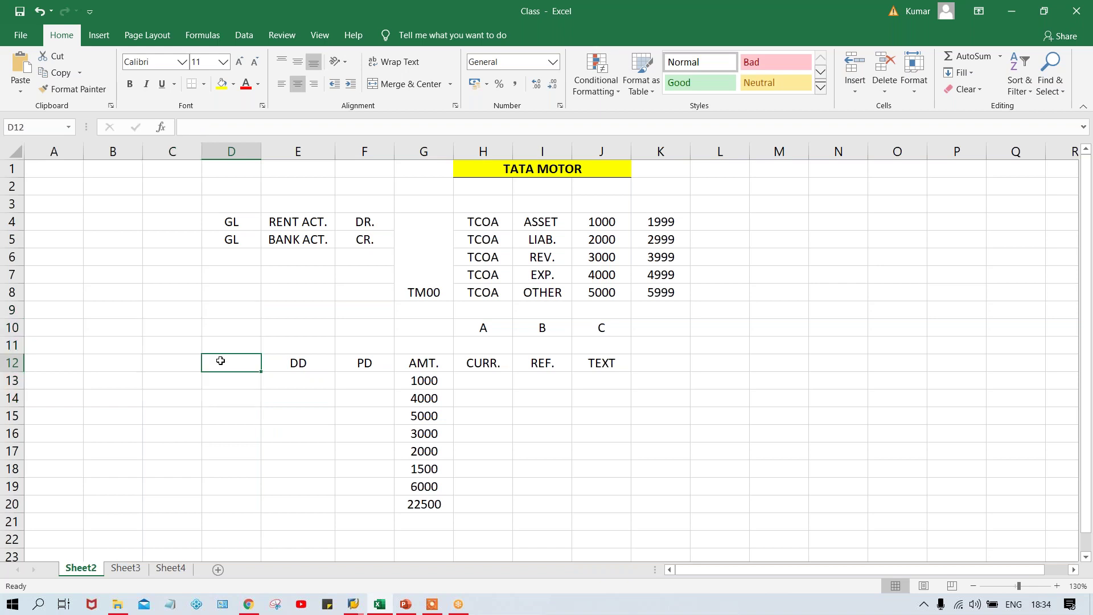
{"action": "type", "text": "A"}
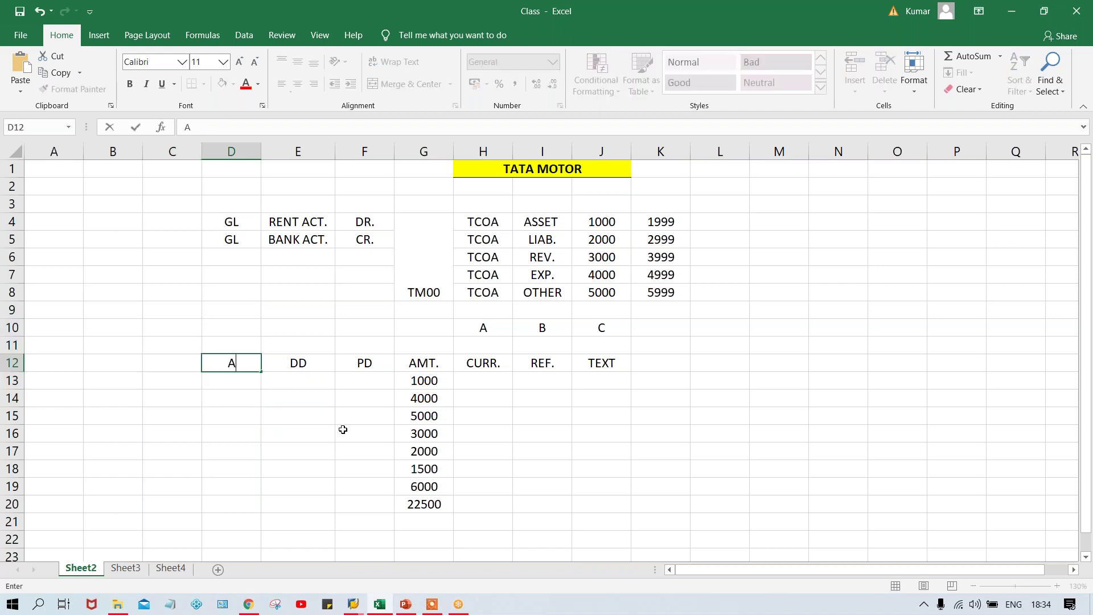
{"action": "type", "text": "SSIG."}
{"action": "key", "text": "Return"}
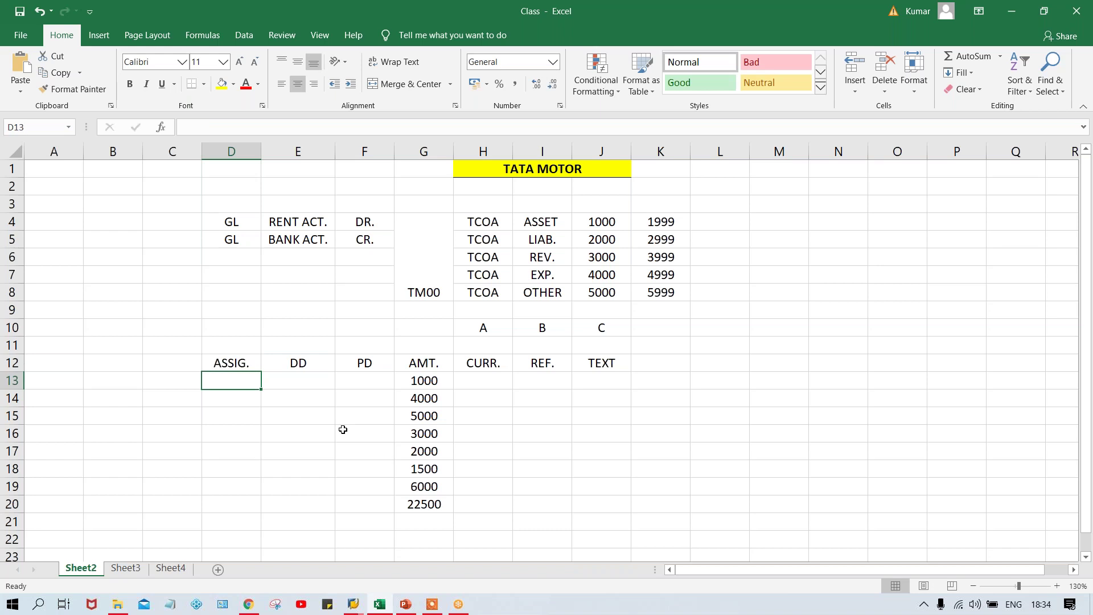
Compare the ASSIG., DD and PD columns in Excel with the sort key of G/L account 4000 in SAP
{"action": "left_click", "coordinate": [300, 370]}
{"action": "left_click", "coordinate": [364, 362]}
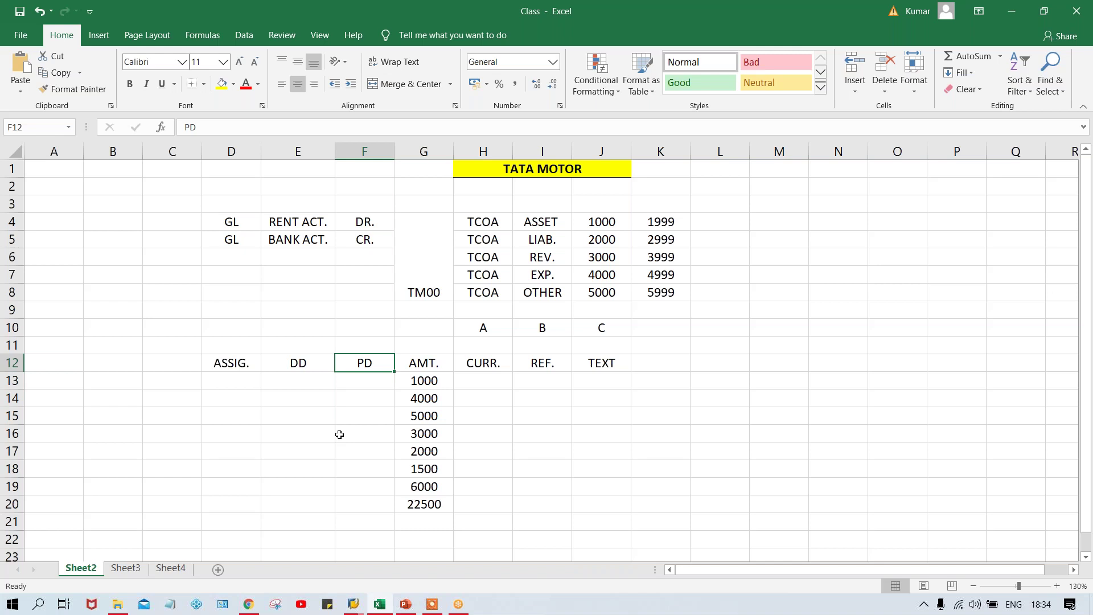
{"action": "key", "text": "Left"}
{"action": "key", "text": "Left"}
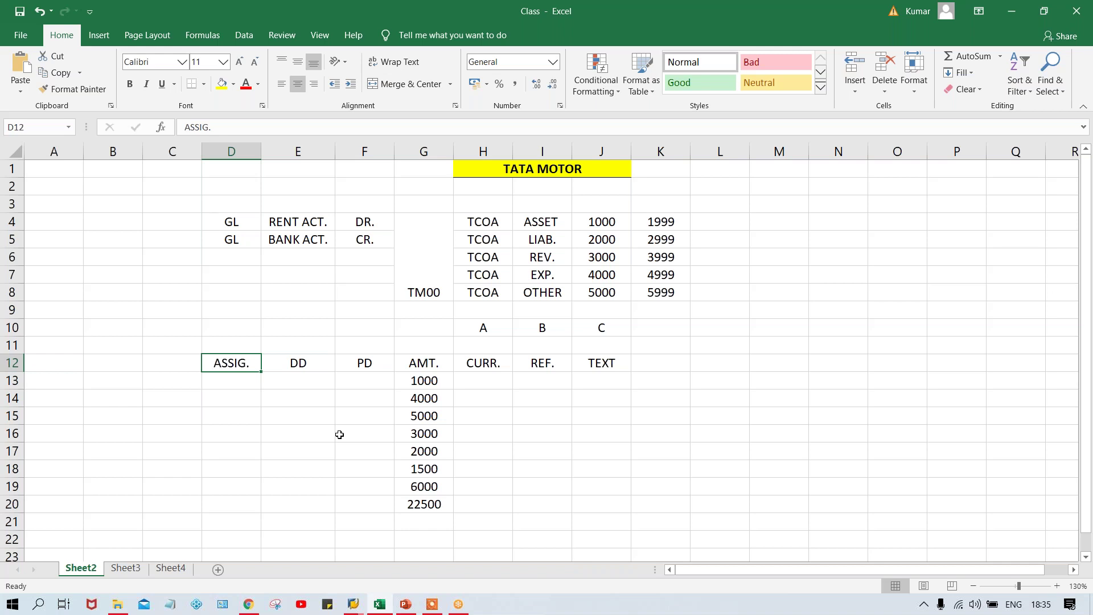
{"action": "key", "text": "alt+Tab"}
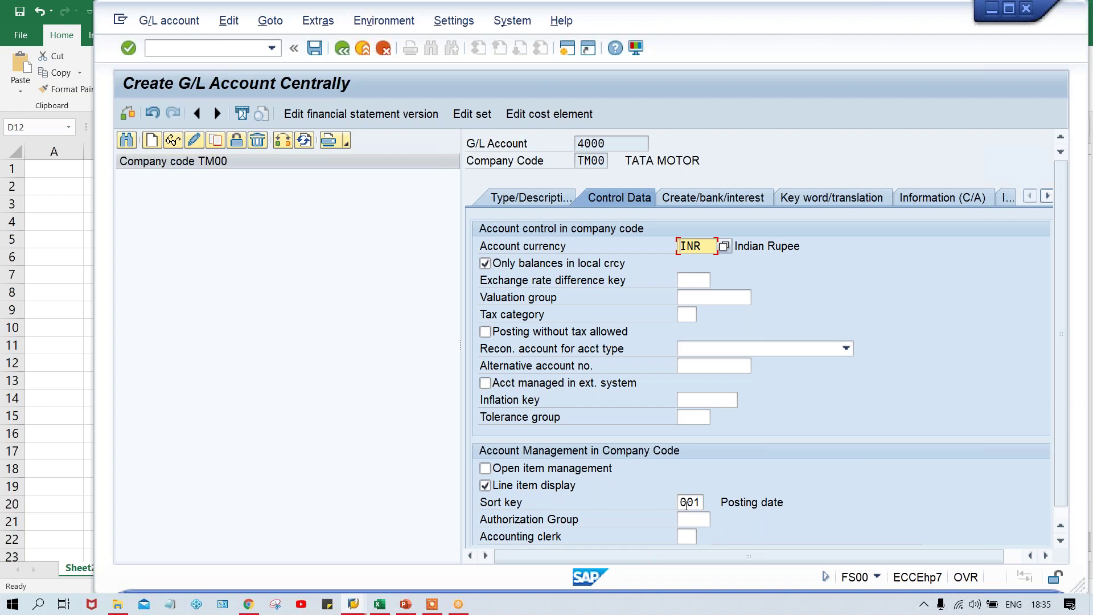
{"action": "left_click", "coordinate": [686, 502]}
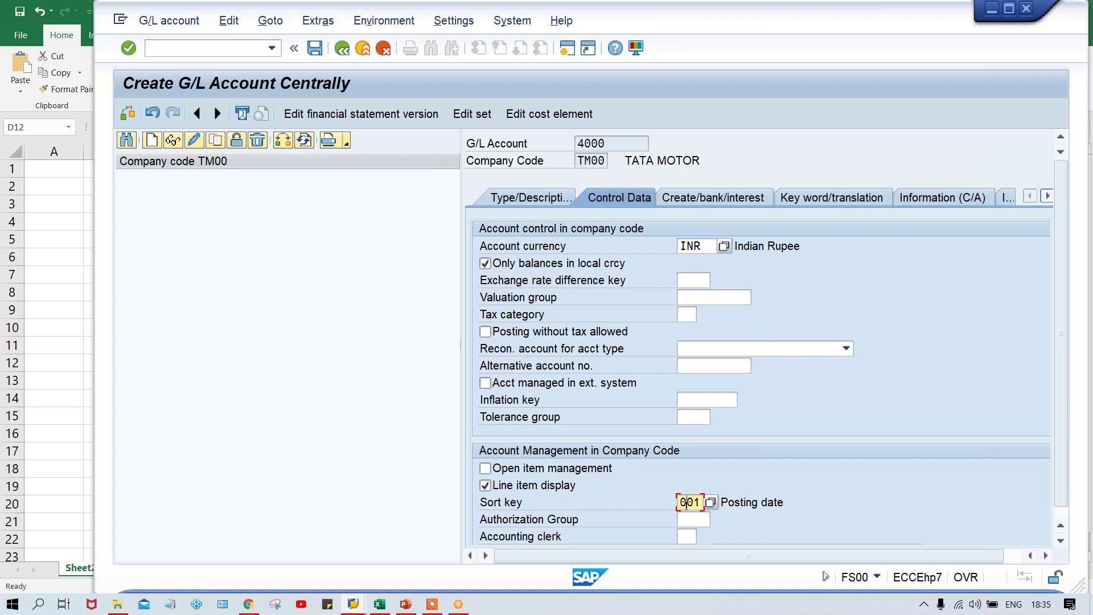
{"action": "left_click", "coordinate": [790, 505]}
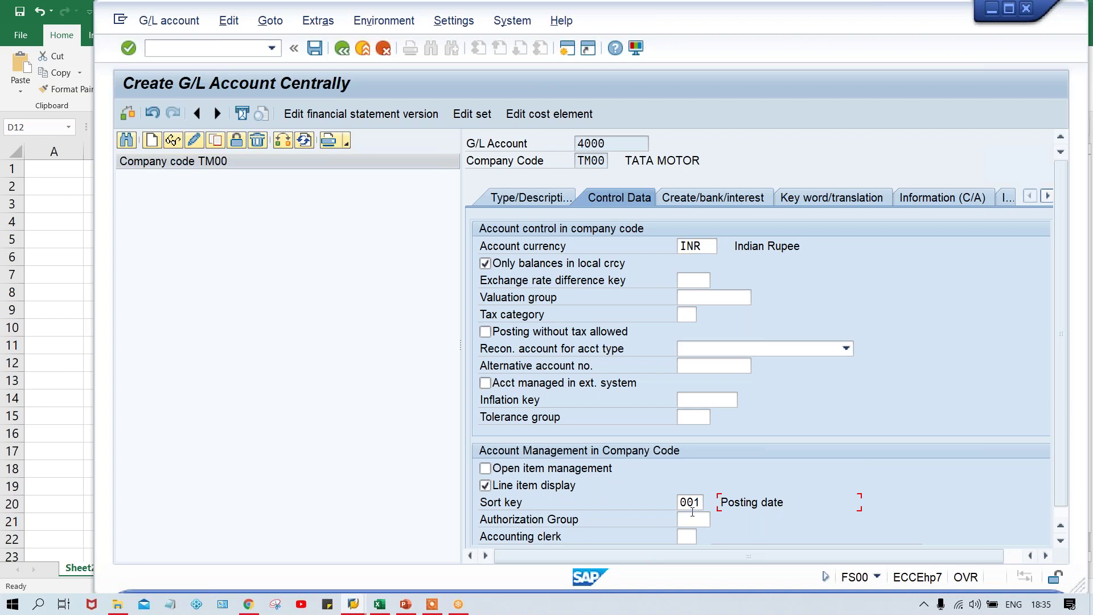
{"action": "double_click", "coordinate": [682, 503]}
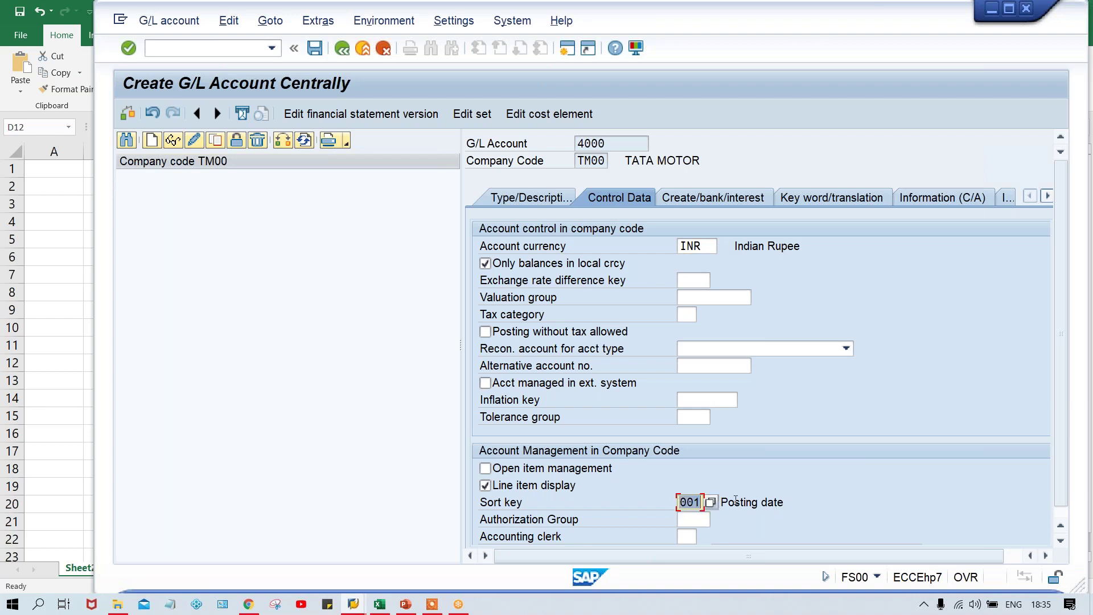
{"action": "key", "text": "alt+Tab"}
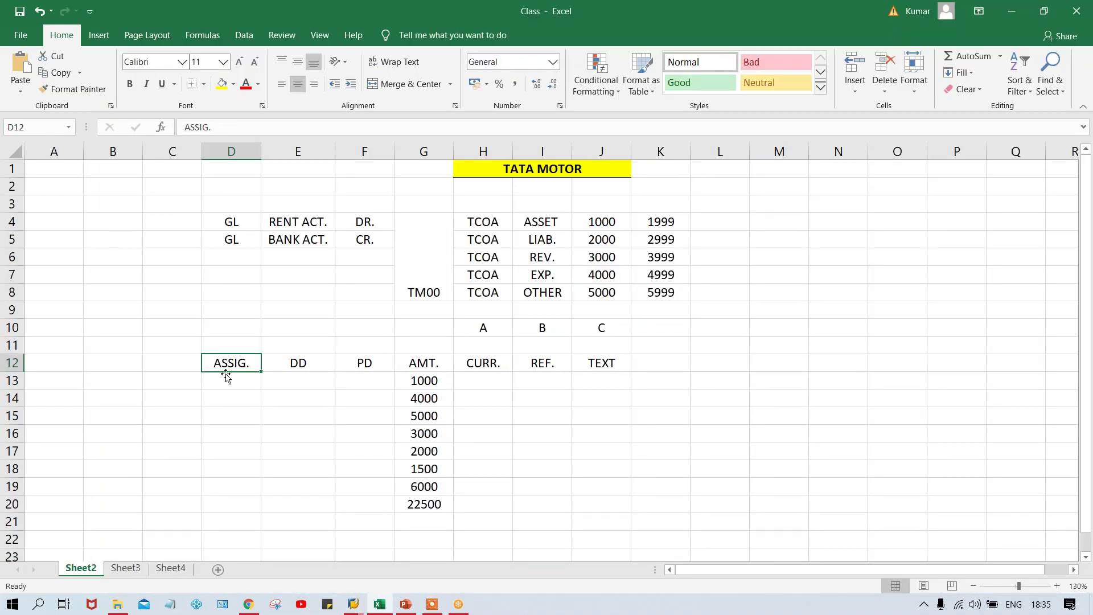
{"action": "left_click", "coordinate": [226, 378]}
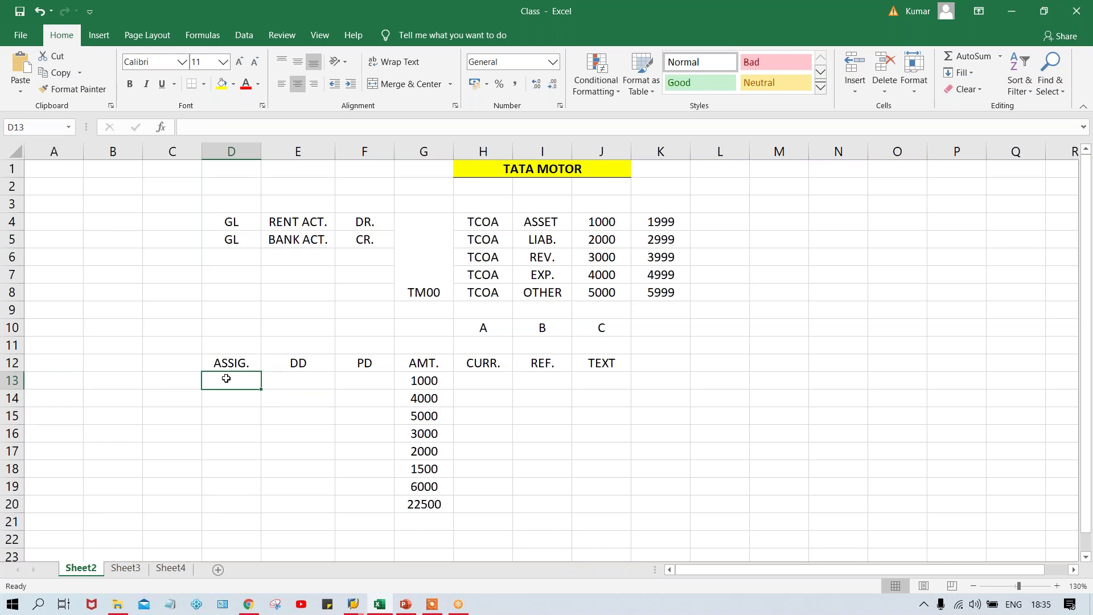
{"action": "key", "text": "alt+Tab"}
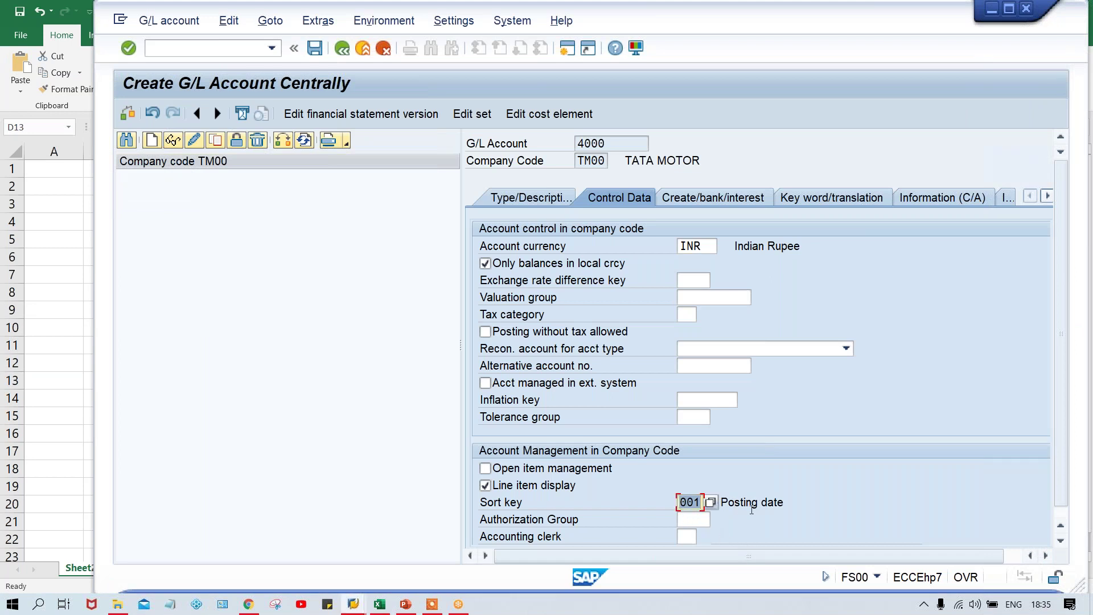
{"action": "key", "text": "alt+Tab"}
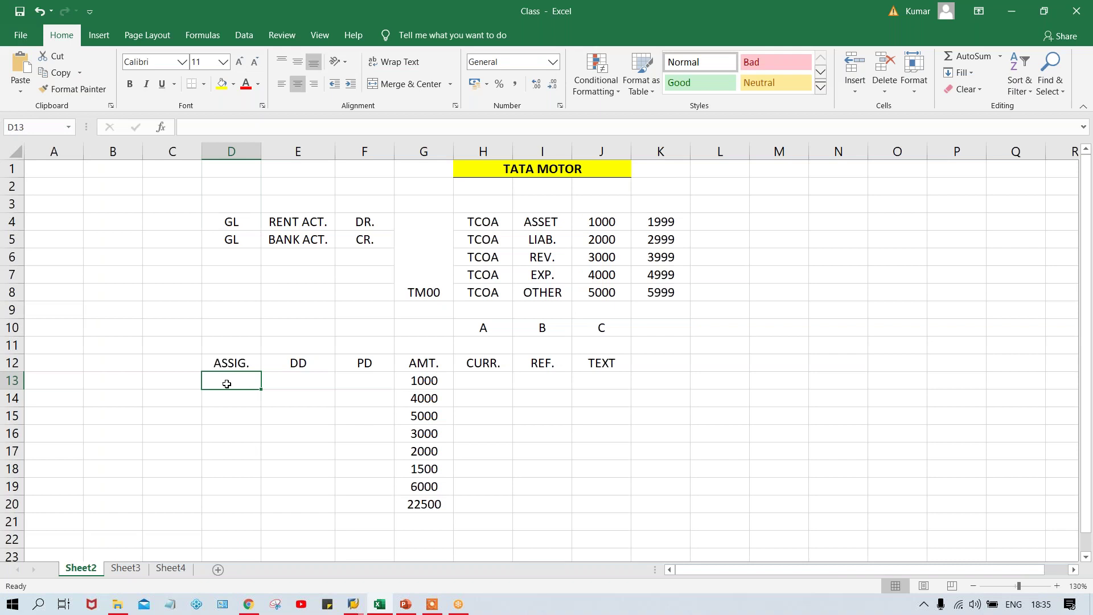
Switch to SAP, set the field status group of G/L account 4000 to G001, and save the account
{"action": "key", "text": "alt+Tab"}
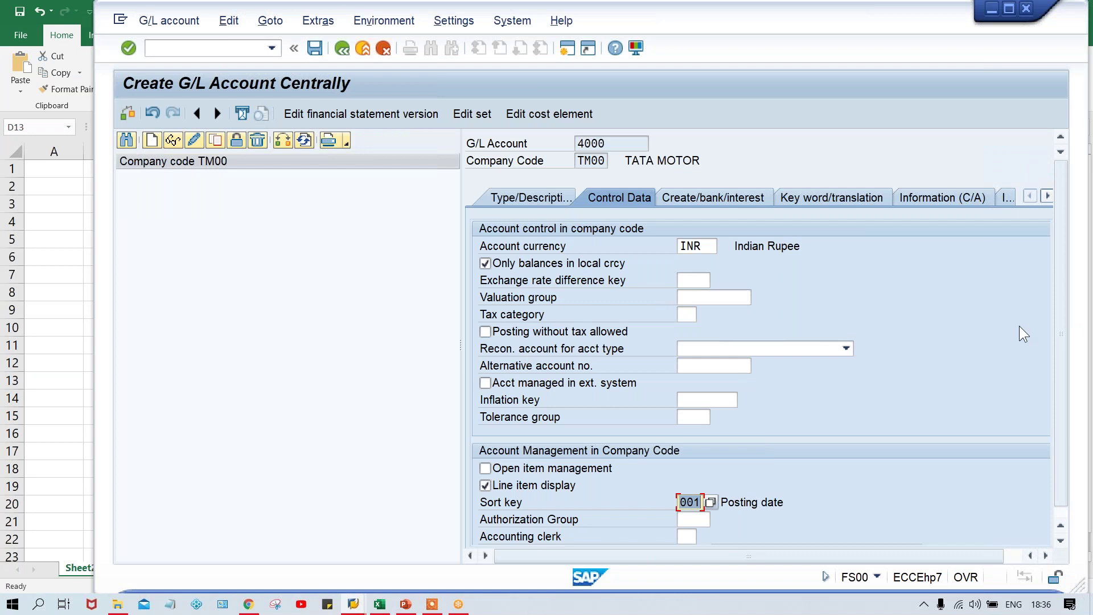
{"action": "left_click", "coordinate": [718, 201]}
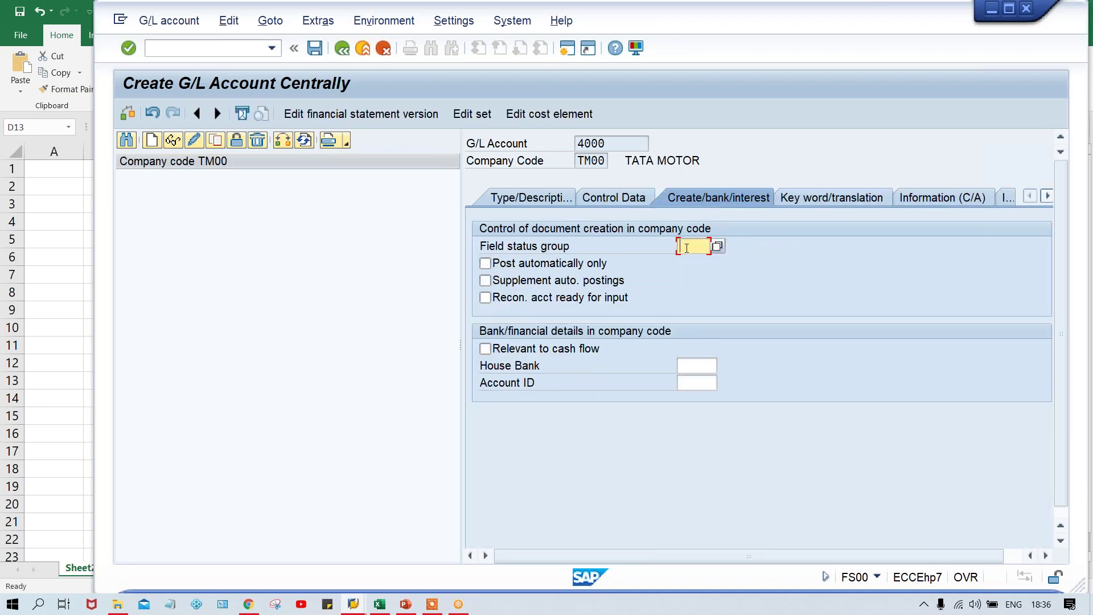
{"action": "type", "text": "G001"}
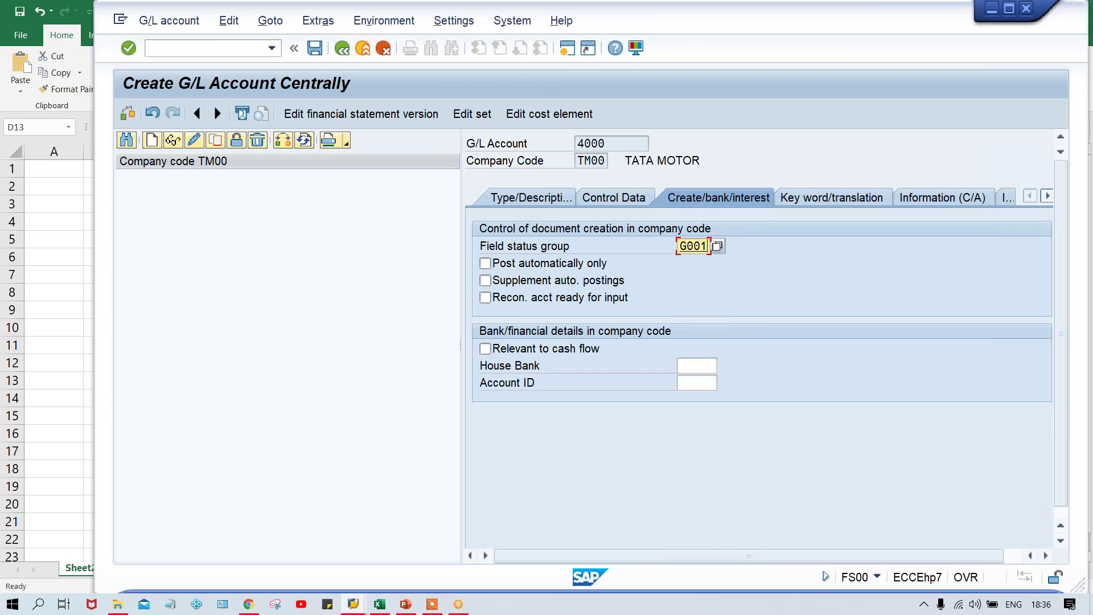
{"action": "key", "text": "Return"}
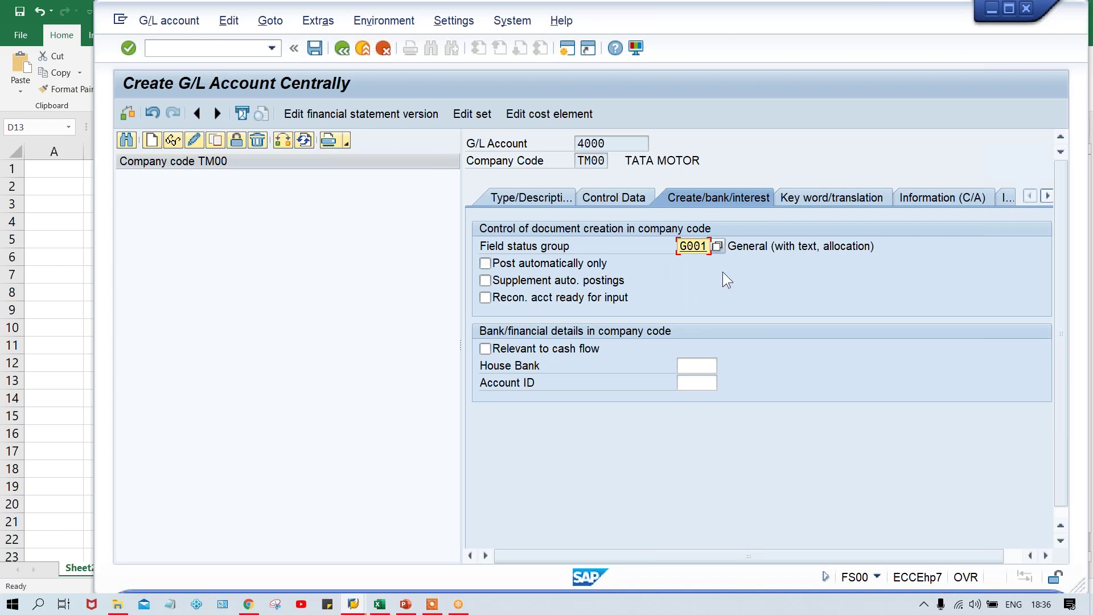
{"action": "key", "text": "ctrl+s"}
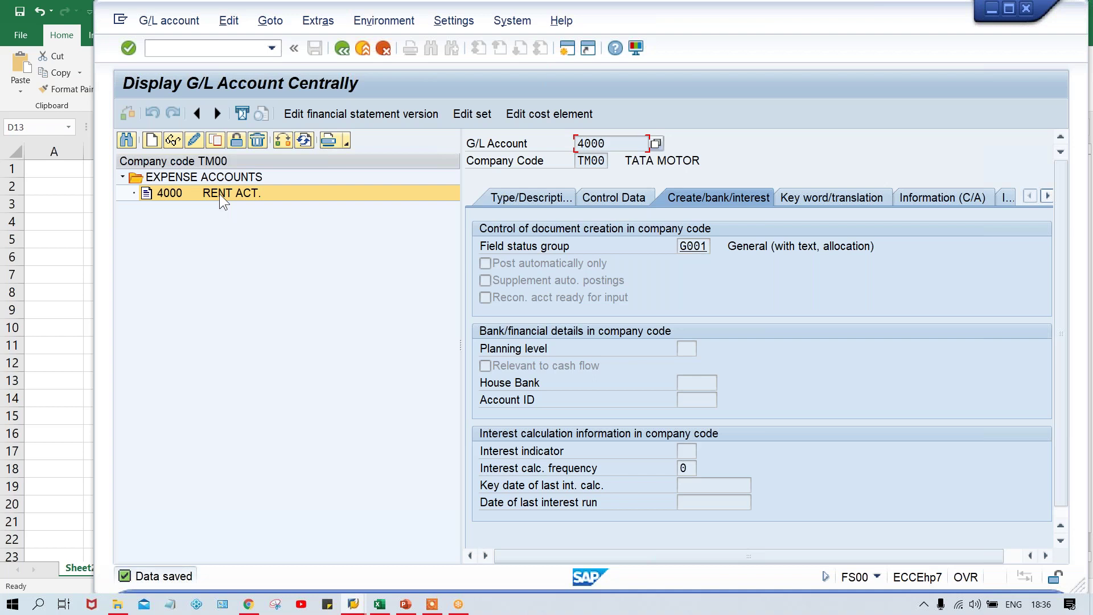
Review the type/description and create/bank/interest data of the saved rent account 4000
{"action": "left_click", "coordinate": [510, 192]}
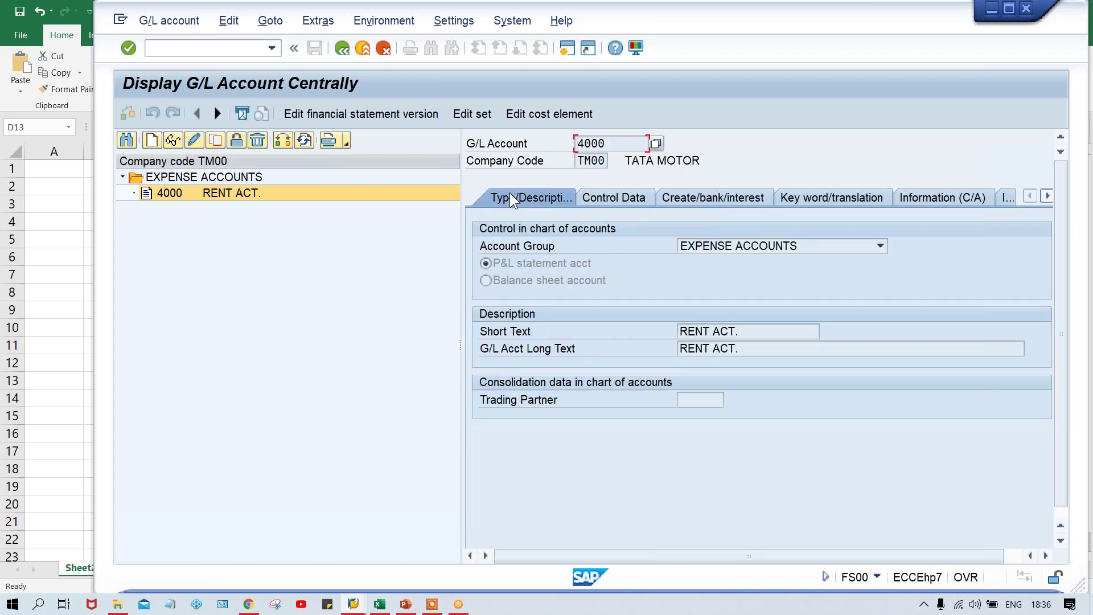
{"action": "left_click", "coordinate": [728, 199]}
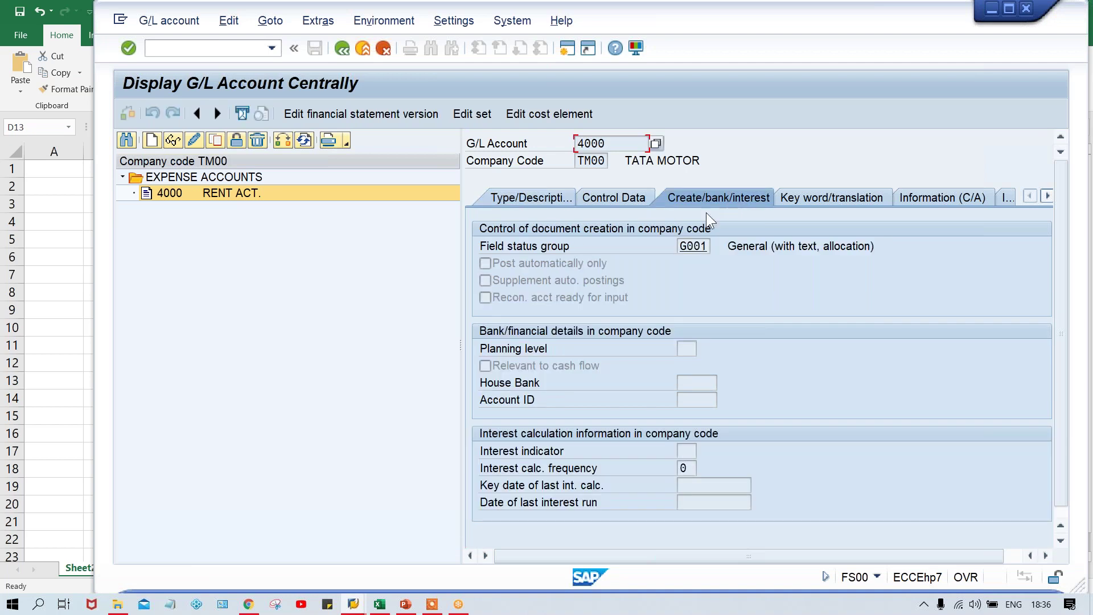
{"action": "left_click", "coordinate": [518, 196]}
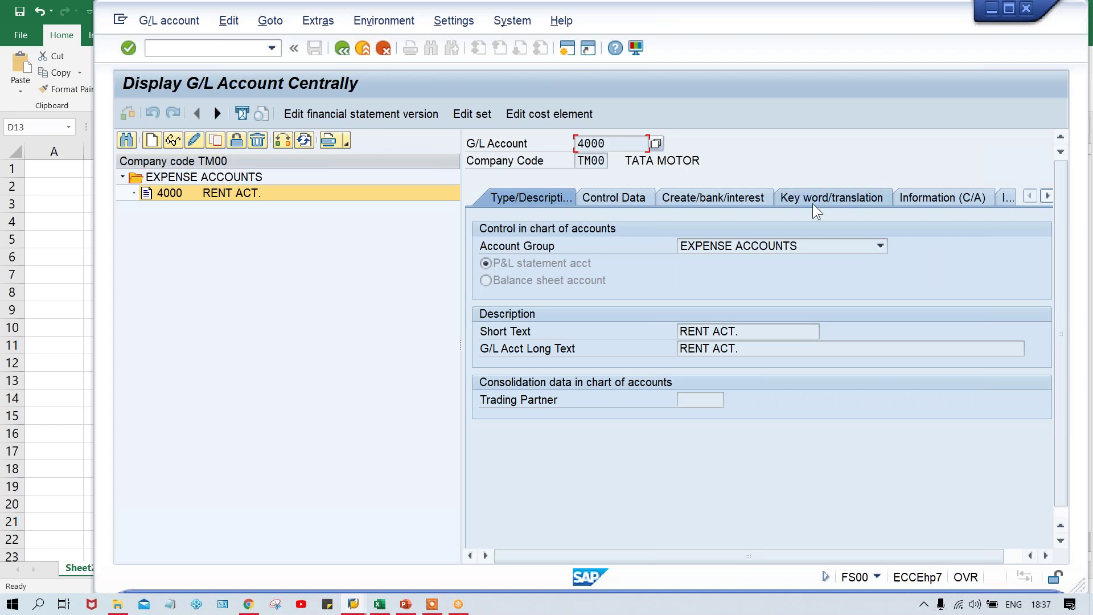
{"action": "left_click", "coordinate": [721, 197]}
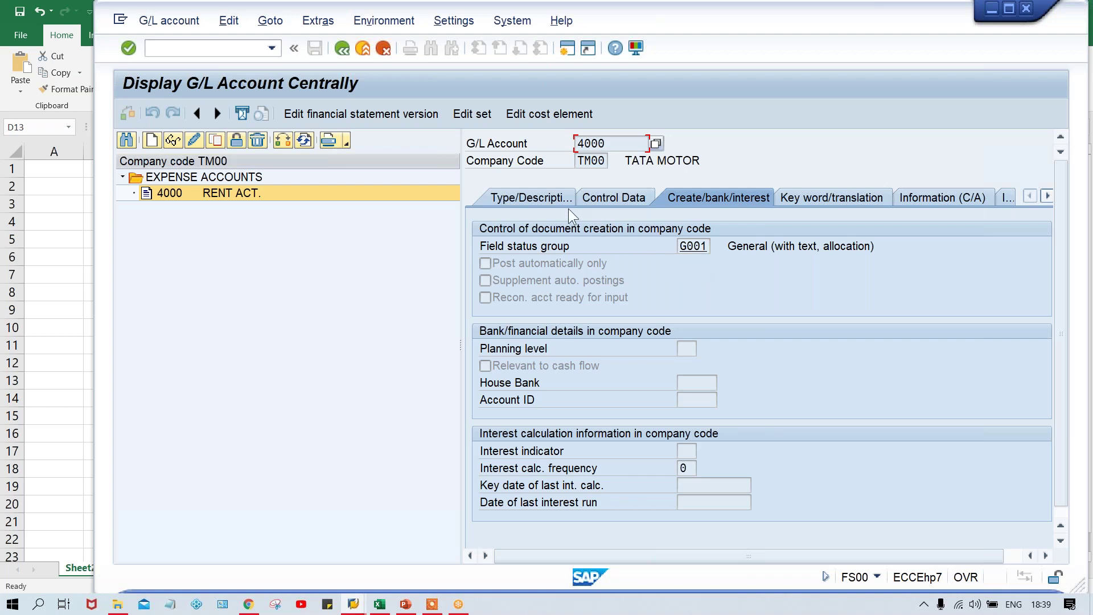
{"action": "left_click", "coordinate": [243, 197]}
{"action": "left_click", "coordinate": [194, 196]}
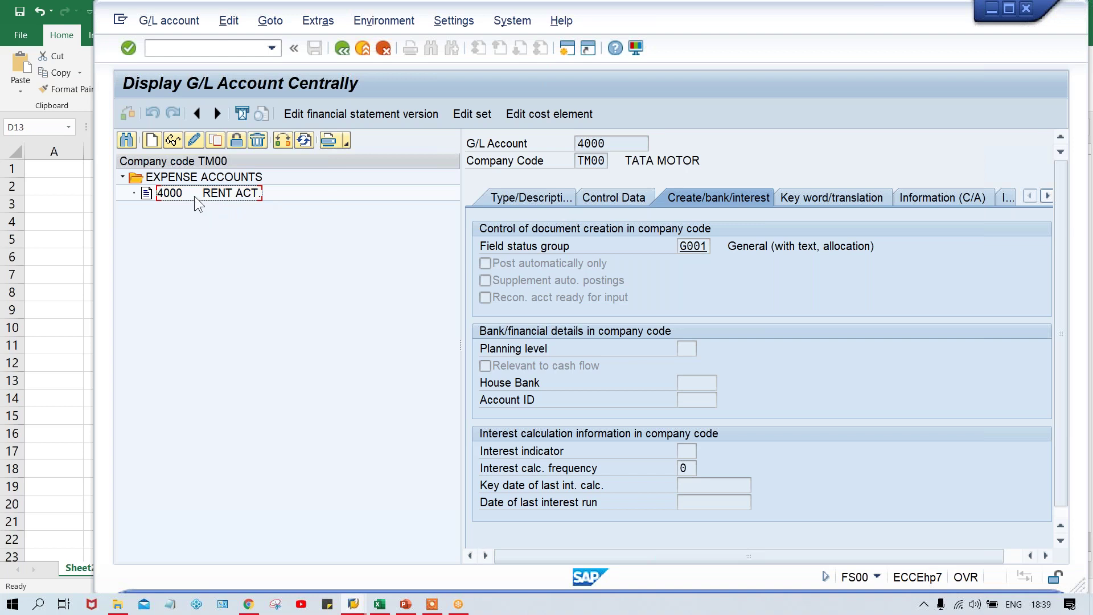
{"action": "left_click", "coordinate": [493, 200]}
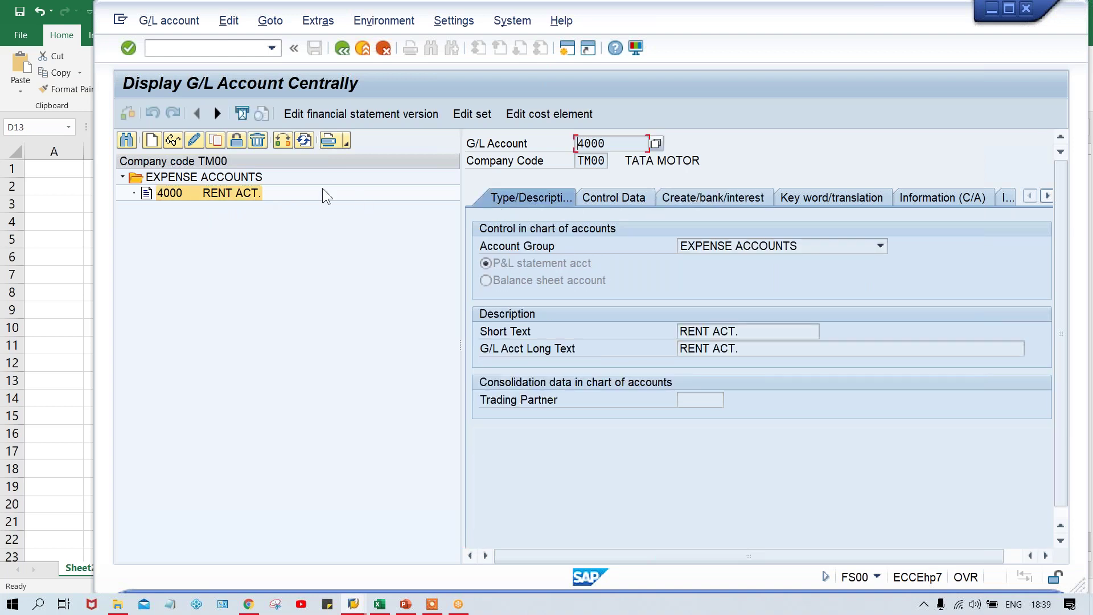
Open rent account 4000 for changing, inspect its editable short text, and save it without edits
{"action": "left_click", "coordinate": [196, 142]}
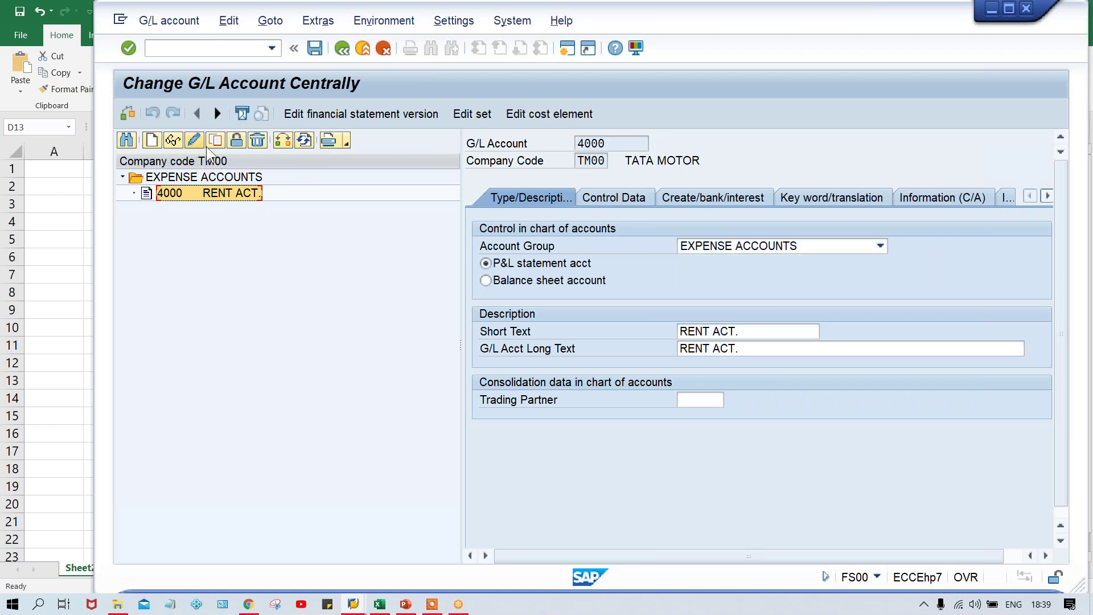
{"action": "left_click", "coordinate": [763, 333]}
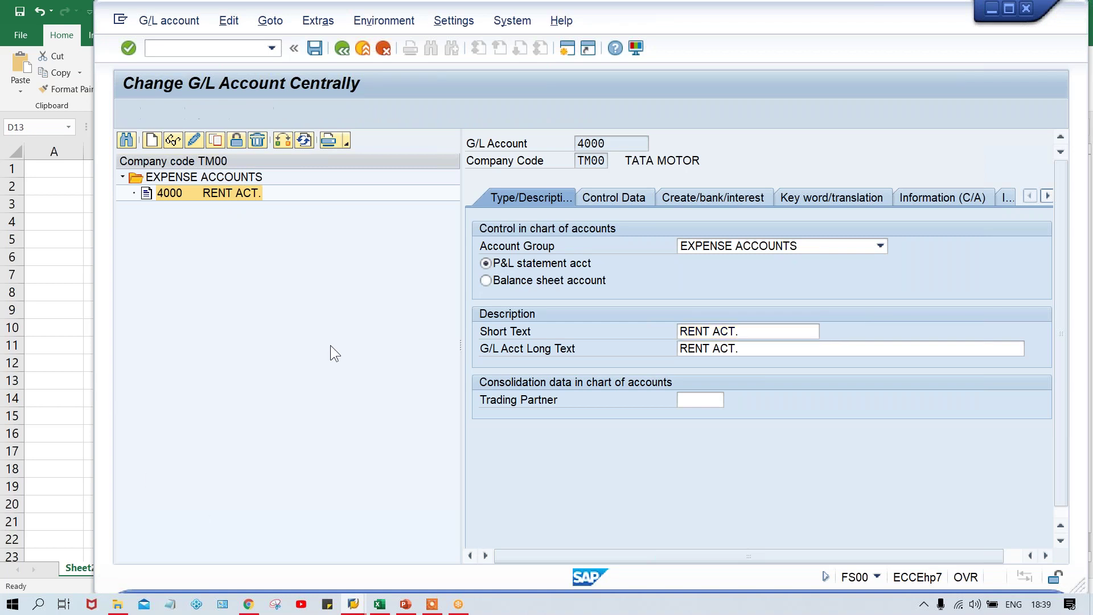
{"action": "key", "text": "ctrl+s"}
Copy G/L account 4000 to new account 1000 in company code TM00, checking the asset number range in the Excel workbook
{"action": "left_click", "coordinate": [210, 198]}
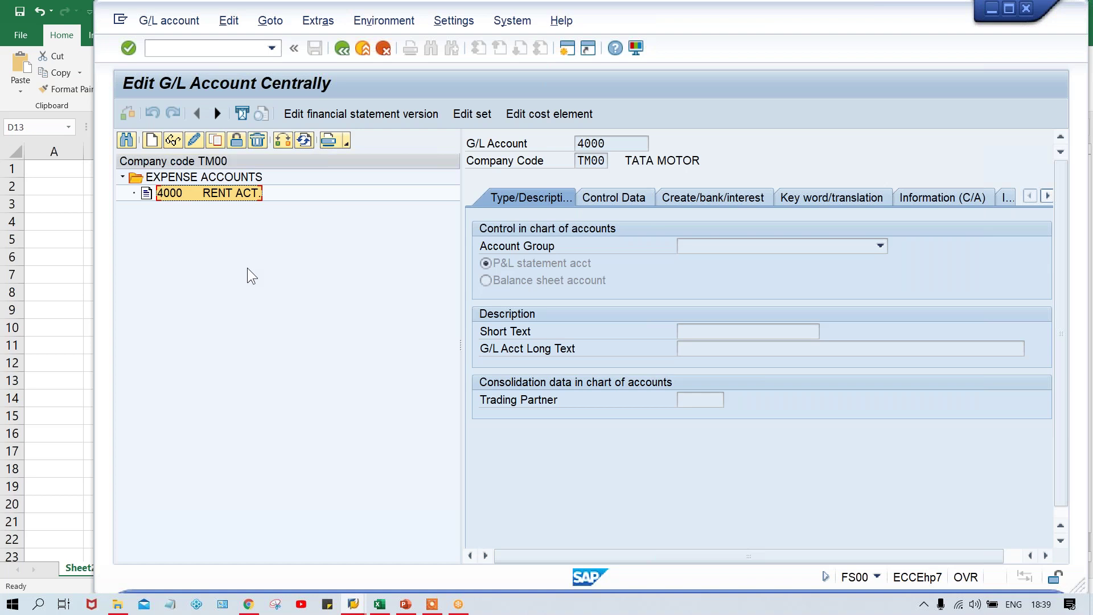
{"action": "left_click", "coordinate": [215, 141]}
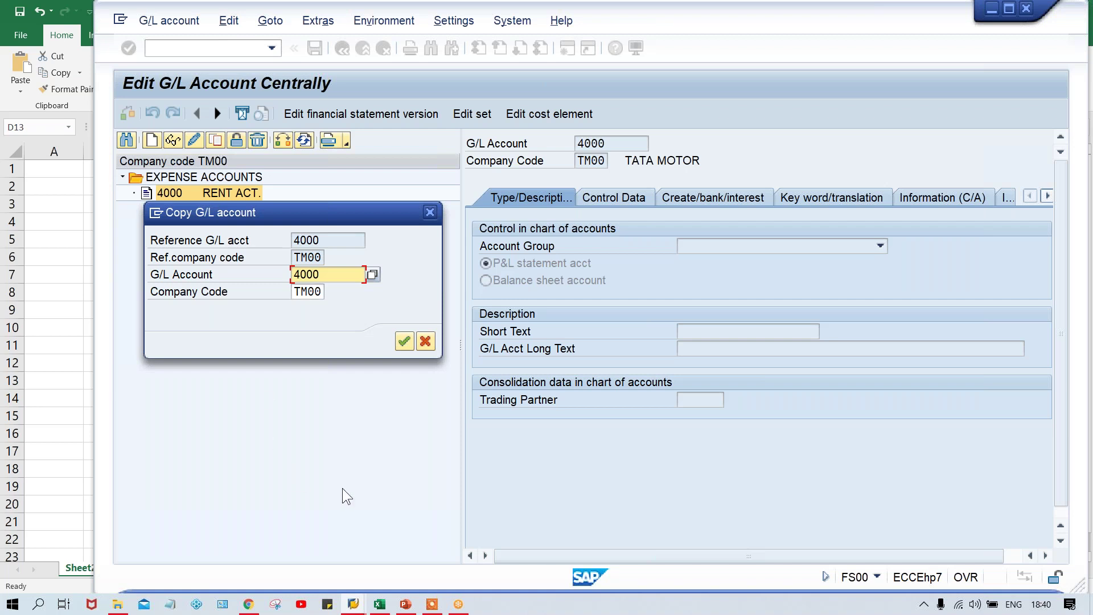
{"action": "left_click", "coordinate": [378, 605]}
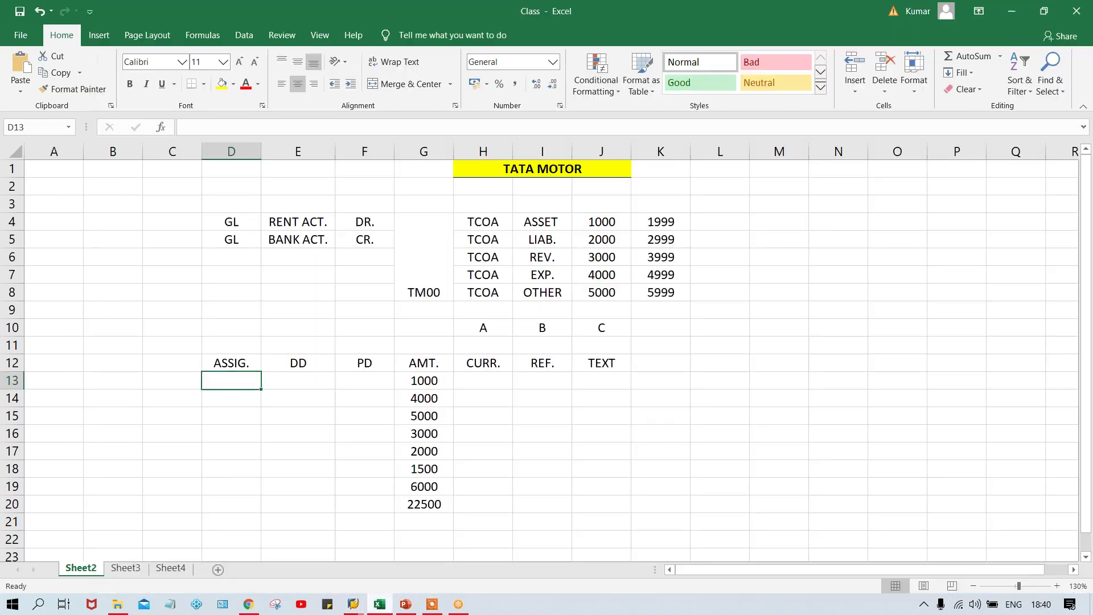
{"action": "left_click", "coordinate": [592, 222]}
{"action": "left_click", "coordinate": [677, 220]}
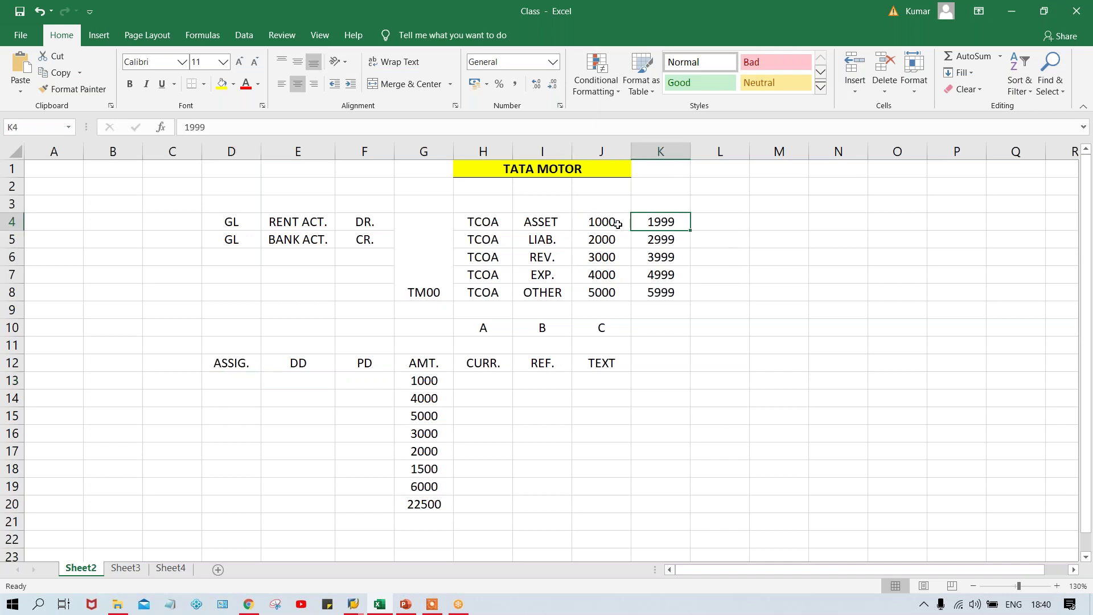
{"action": "left_click", "coordinate": [598, 223]}
{"action": "left_click", "coordinate": [664, 224]}
{"action": "key", "text": "alt+Tab"}
{"action": "type", "text": "1"}
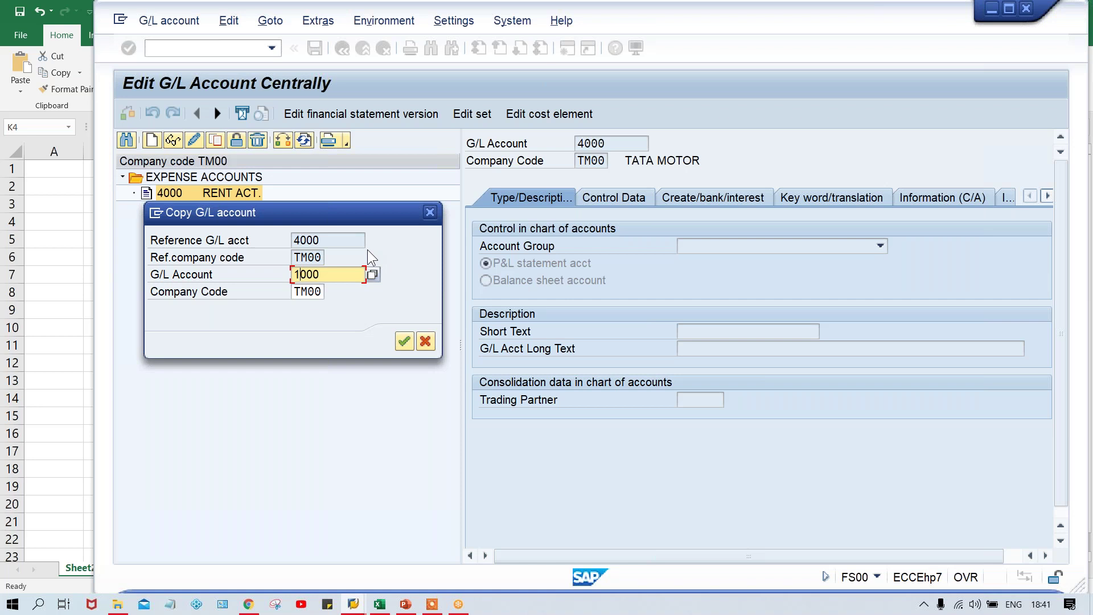
{"action": "key", "text": "Return"}
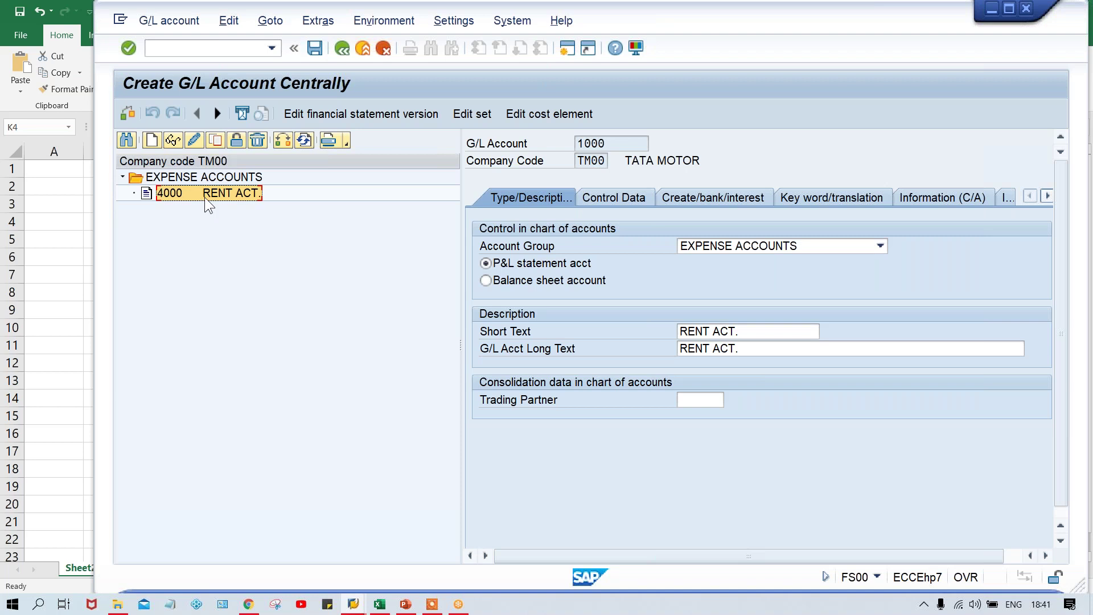
Set the account group of G/L account 1000 to ASSET ACCOUNTS
{"action": "left_click", "coordinate": [763, 246]}
{"action": "left_click", "coordinate": [751, 264]}
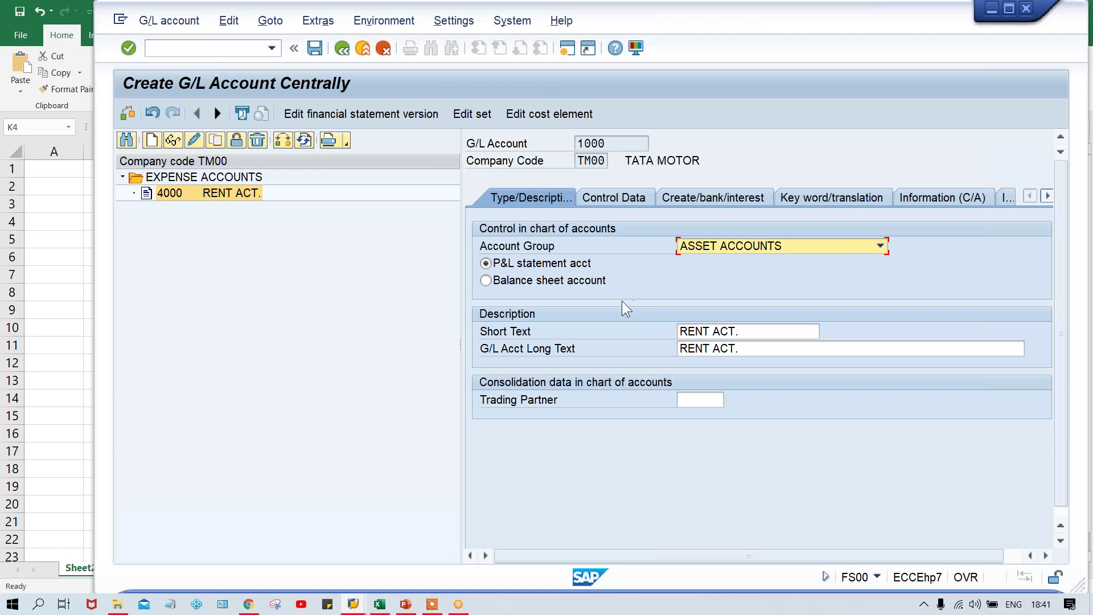
Classify G/L account 1000 as a balance sheet account and set its short and long texts to HDFC BANK ACT
{"action": "left_click", "coordinate": [559, 279]}
{"action": "left_click", "coordinate": [769, 331]}
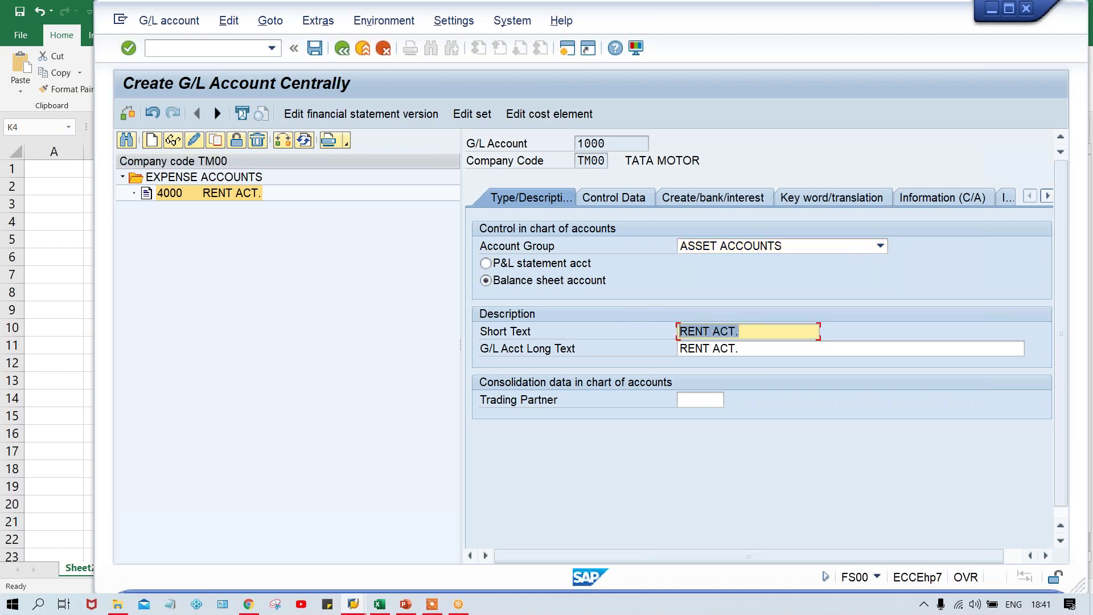
{"action": "type", "text": "H"}
{"action": "key", "text": "Down"}
{"action": "key", "text": "Return"}
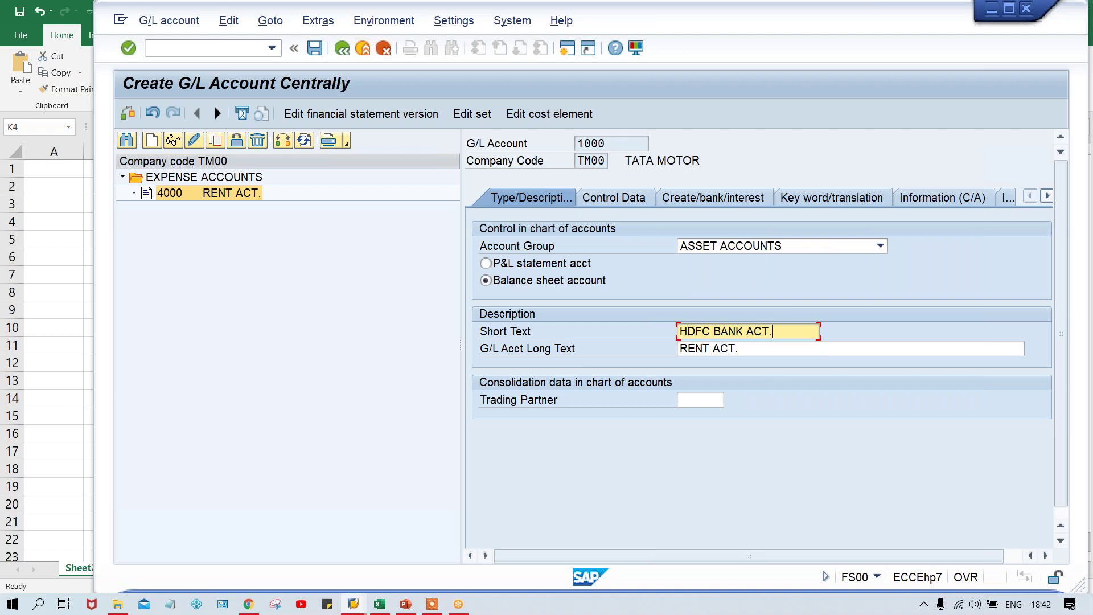
{"action": "key", "text": "shift+Home"}
{"action": "key", "text": "ctrl+c"}
{"action": "key", "text": "Tab"}
{"action": "key", "text": "ctrl+v"}
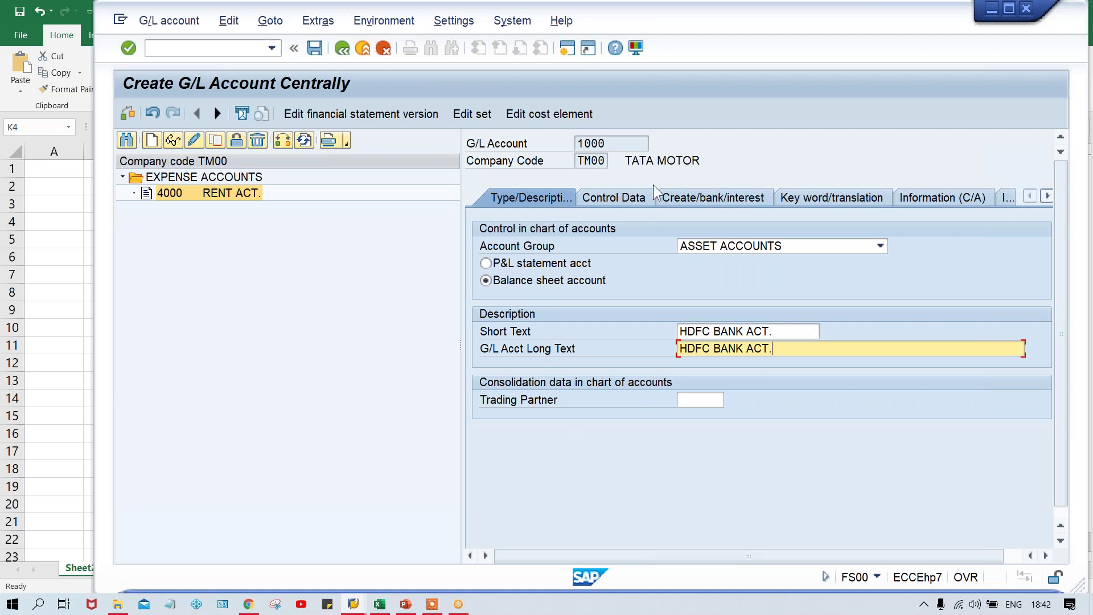
Check the control data and create/bank/interest settings of G/L account 1000, and save the account
{"action": "left_click", "coordinate": [614, 199]}
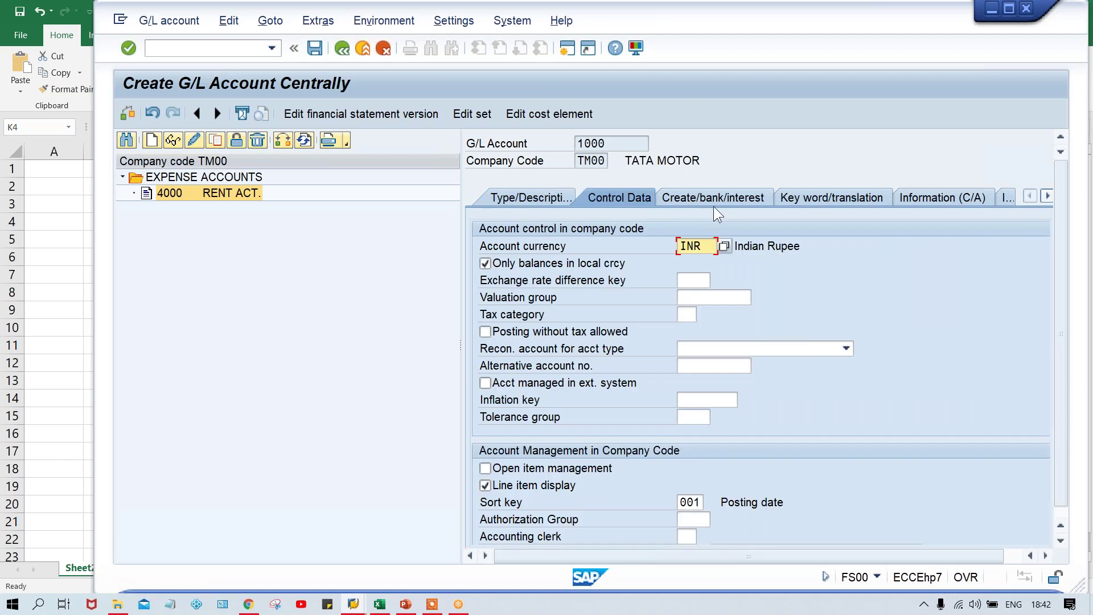
{"action": "left_click", "coordinate": [715, 202]}
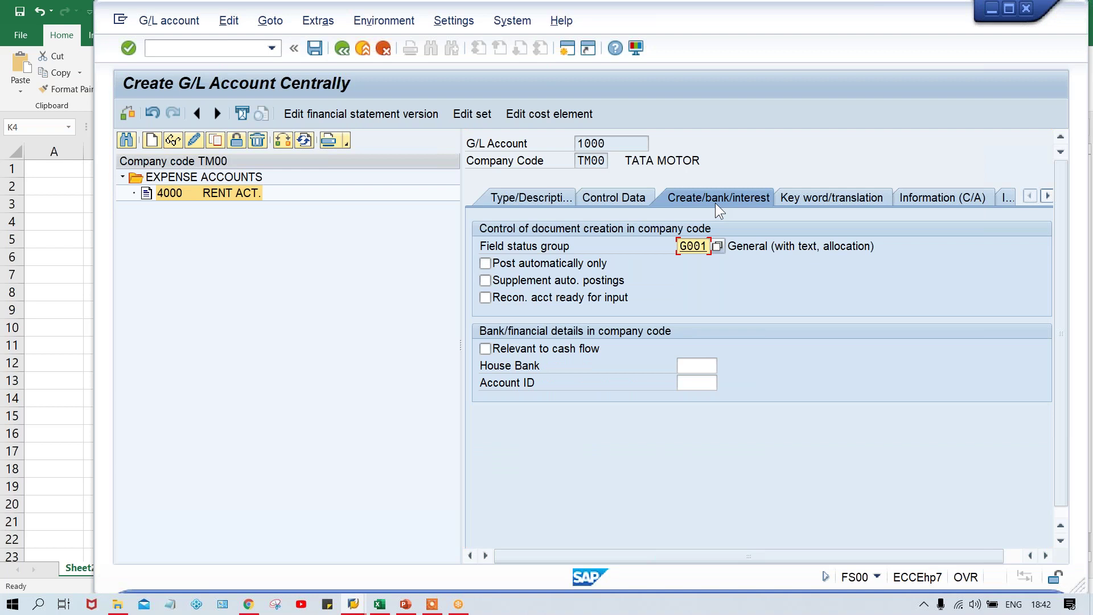
{"action": "key", "text": "ctrl+s"}
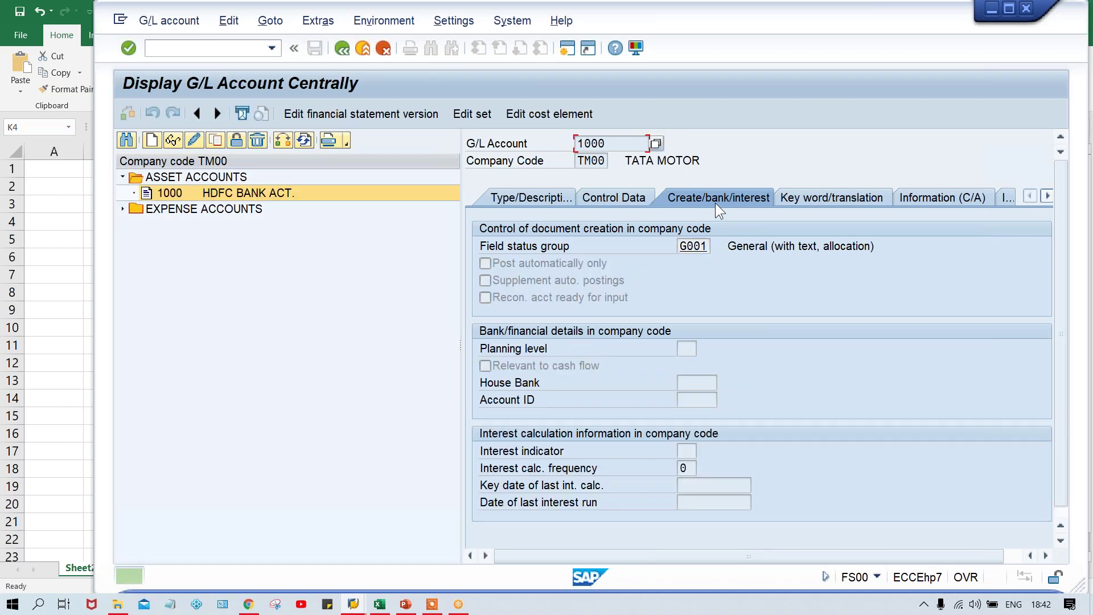